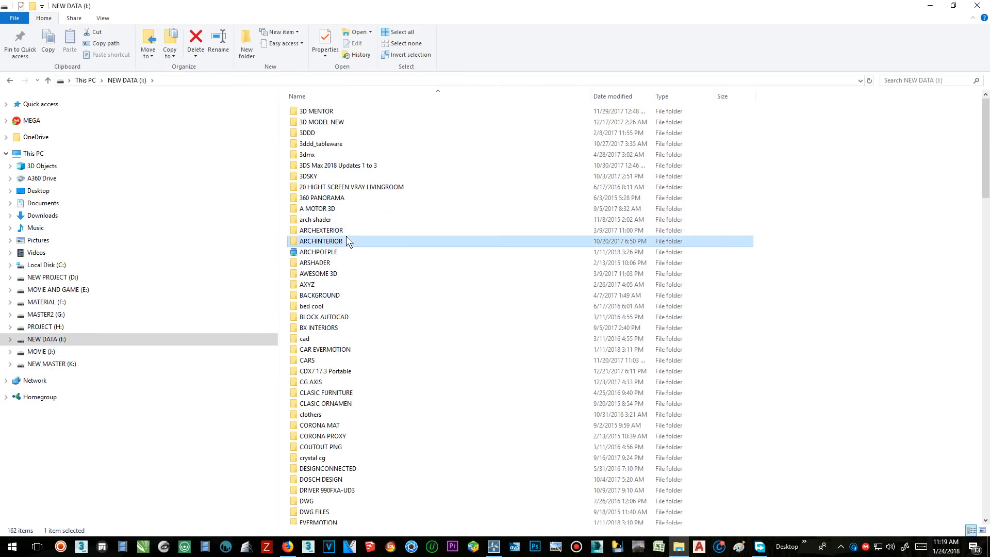
# Step: Open the Evermotion - ArchExteriors vol 06 folder inside ARCHEXTERIOR and view the preview image 04
pyautogui.doubleClick(345, 233)
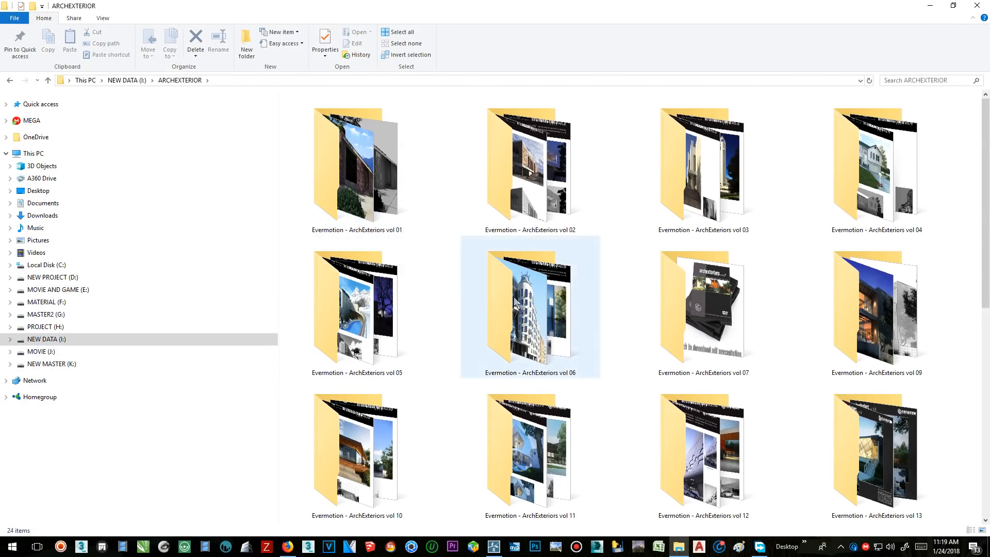
pyautogui.doubleClick(535, 308)
pyautogui.doubleClick(608, 185)
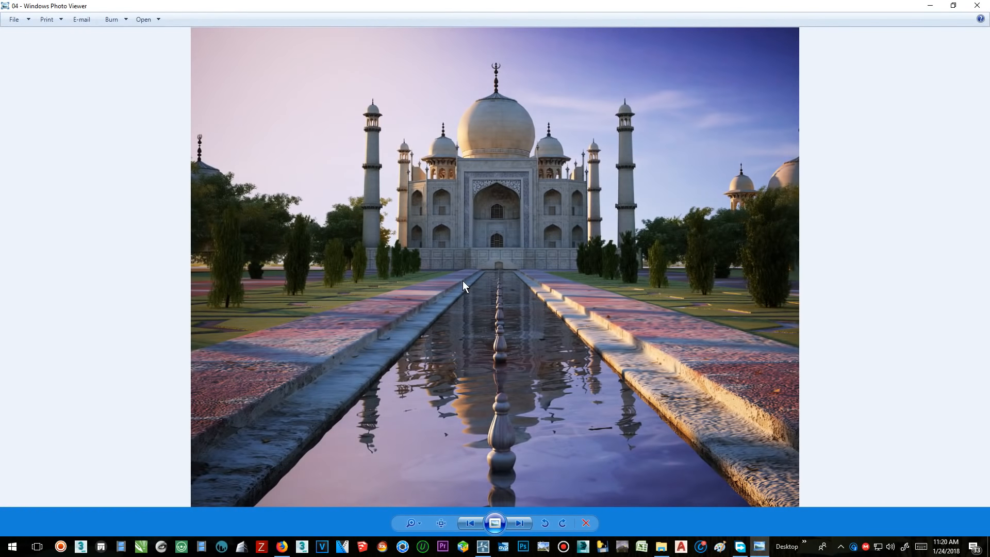
# Step: Close the preview, go into folder 04 and open the scene file 04 with the 3ds Max application
pyautogui.click(976, 6)
pyautogui.click(493, 137)
pyautogui.doubleClick(494, 137)
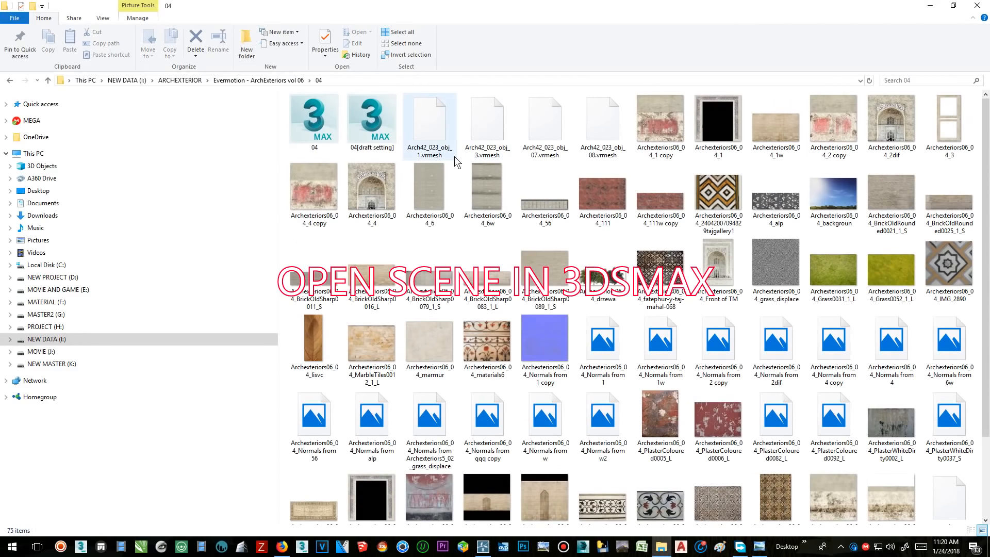
pyautogui.rightClick(310, 122)
pyautogui.moveTo(407, 211)
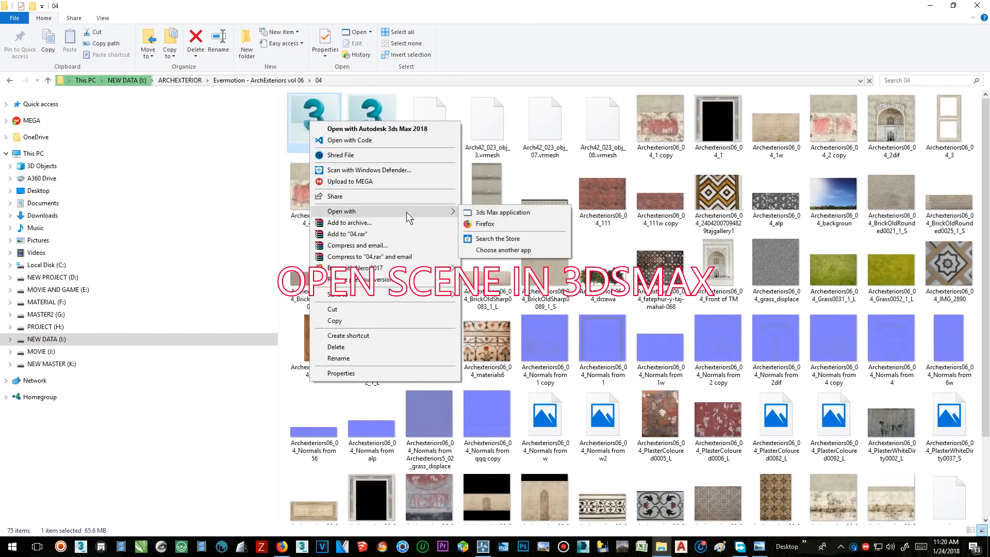
pyautogui.click(501, 213)
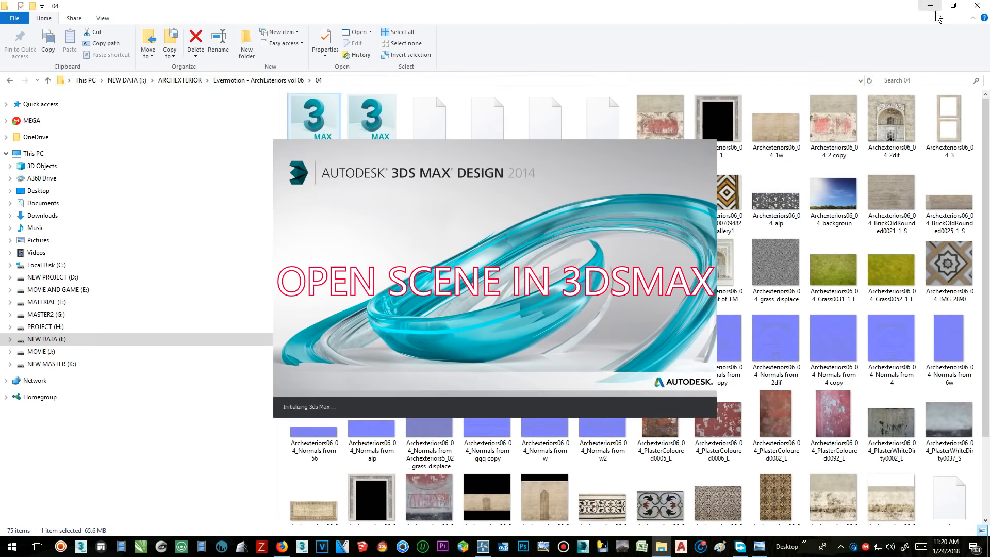
pyautogui.click(931, 5)
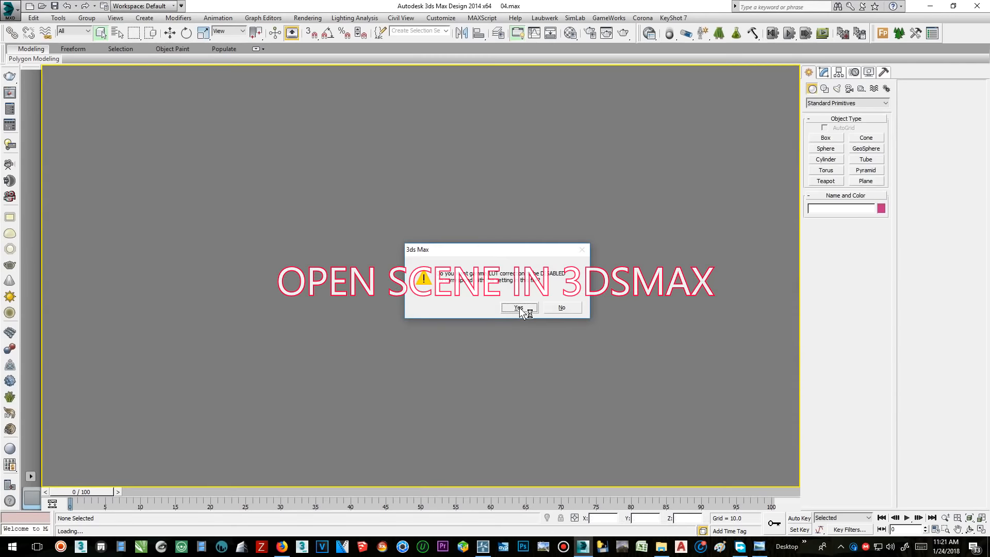
# Step: Decline the gamma/LUT change, dismiss the remaining loading dialogs and maximize the camera viewport
pyautogui.click(563, 308)
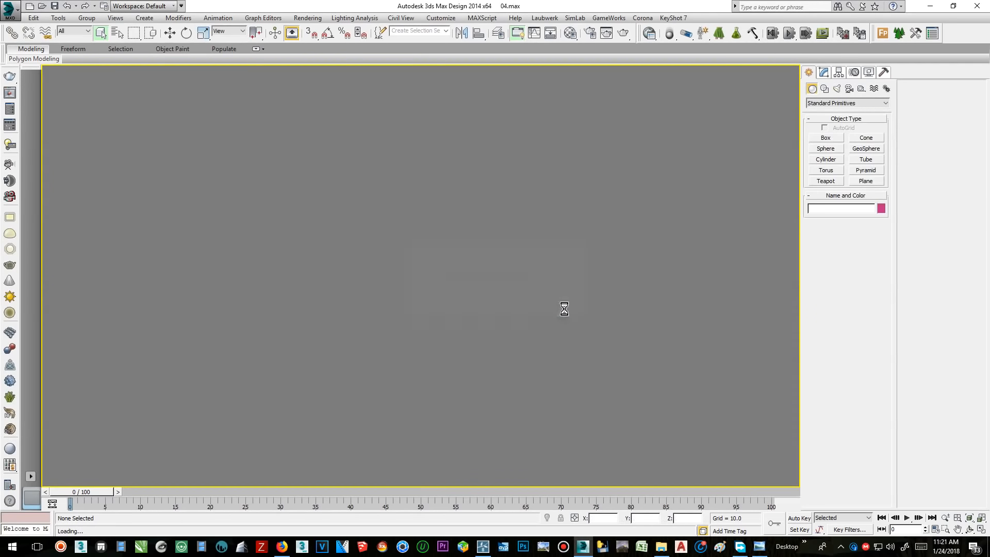
pyautogui.click(573, 356)
pyautogui.click(494, 320)
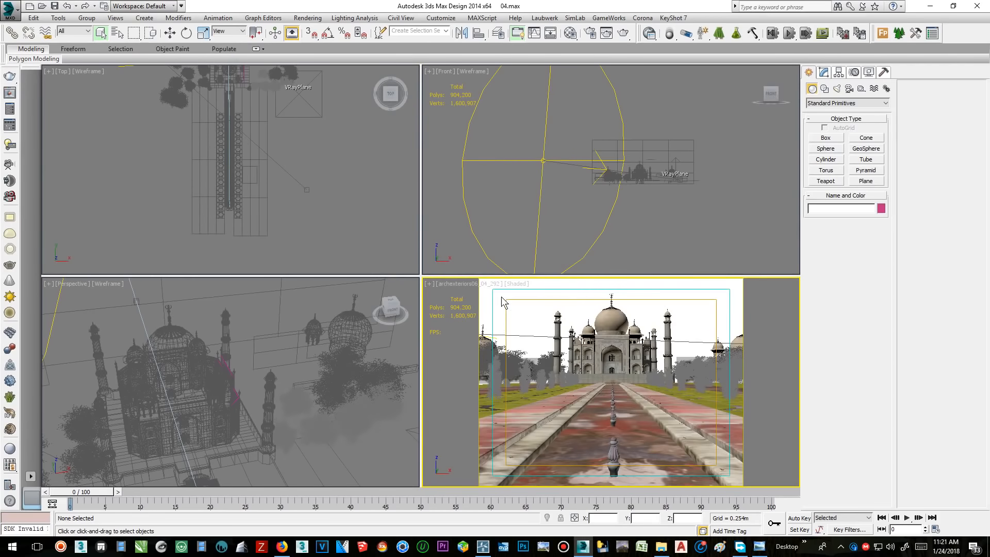
pyautogui.click(983, 530)
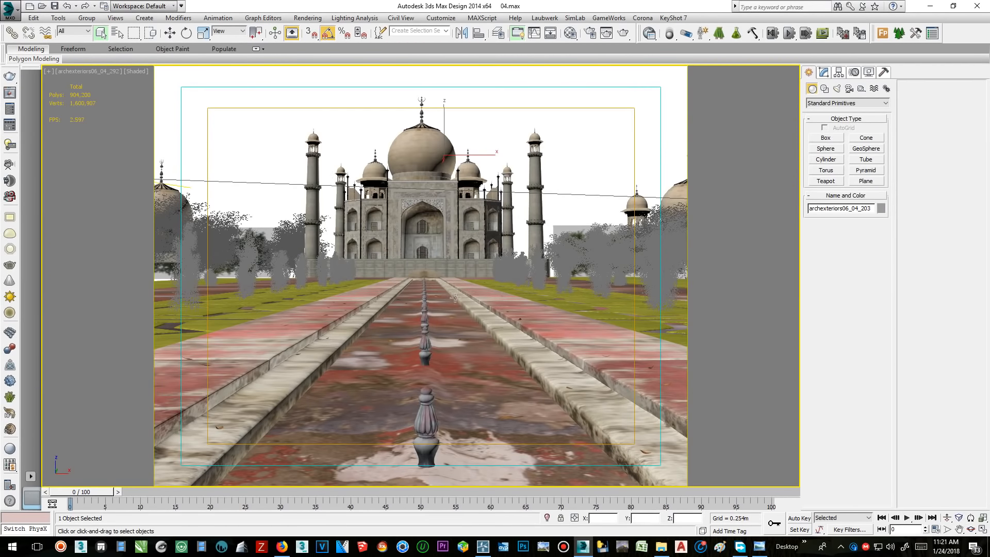
# Step: Hide the selected object and unhide everything in the scene
pyautogui.rightClick(474, 361)
pyautogui.click(492, 332)
pyautogui.rightClick(468, 353)
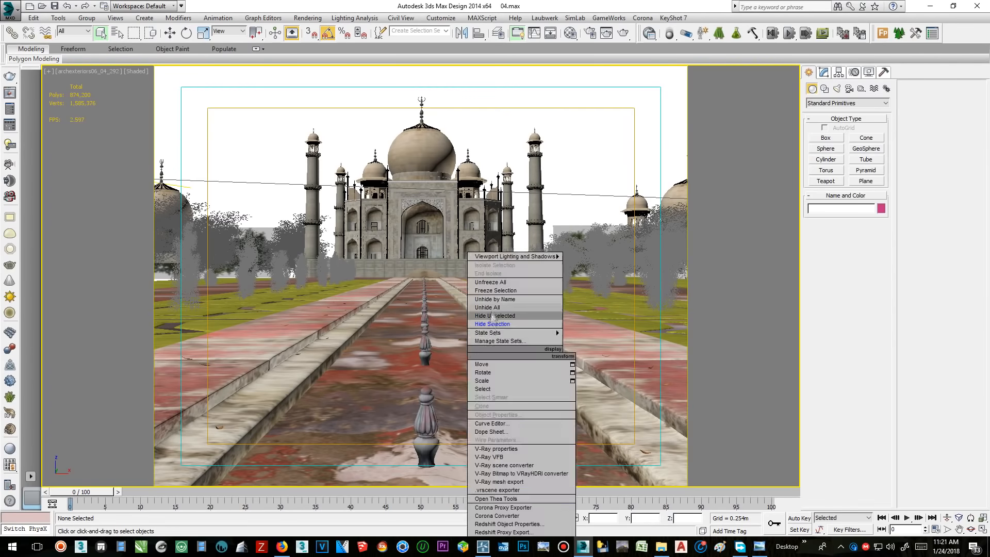
pyautogui.click(491, 309)
# Step: Examine the garden and ground surfaces up close in a perspective view
pyautogui.press('p')
pyautogui.click(971, 529)
pyautogui.moveTo(466, 154); pyautogui.dragTo(423, 227)
pyautogui.scroll(-5, 466, 219)
pyautogui.scroll(4, 525, 266)
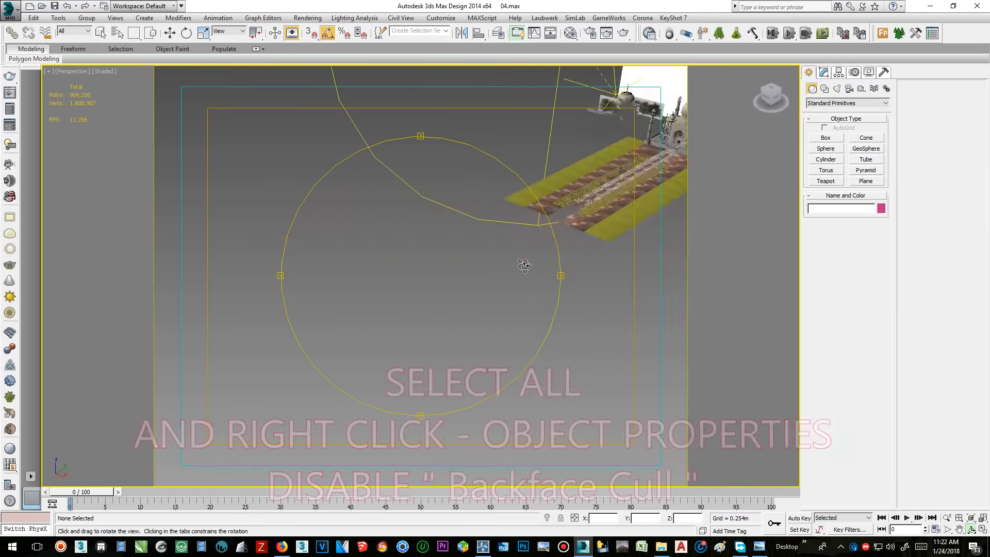
pyautogui.scroll(5, 525, 266)
pyautogui.moveTo(525, 266); pyautogui.dragTo(457, 319)
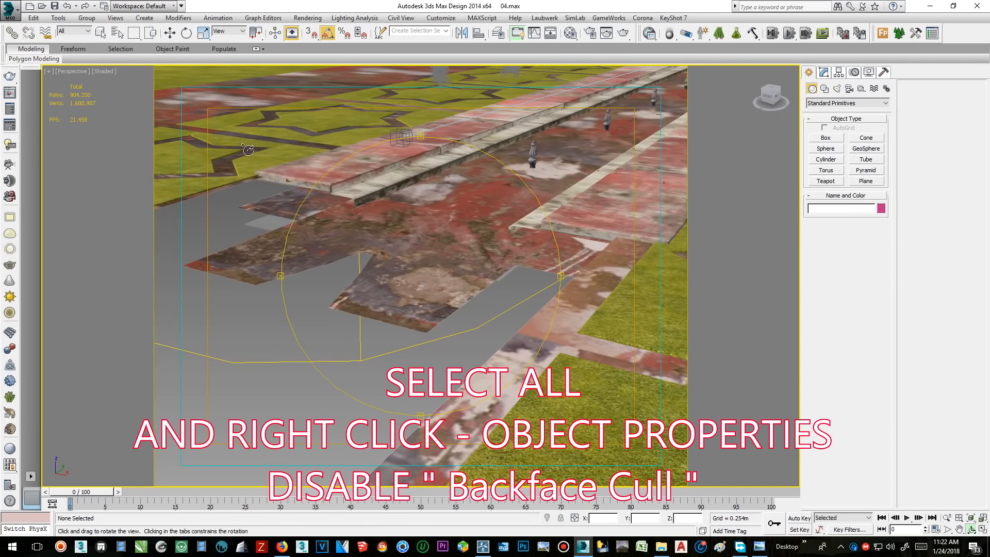
# Step: Return to the camera view, select all objects and turn off Backface Cull in their object properties
pyautogui.press('c')
pyautogui.hotkey('ctrl', 'a')
pyautogui.press('q')
pyautogui.rightClick(569, 263)
pyautogui.click(593, 324)
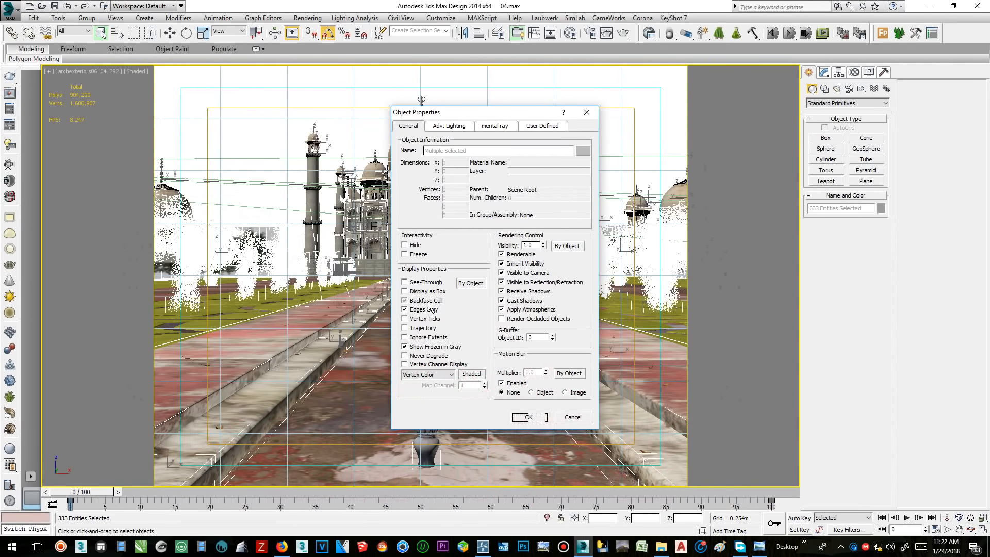
pyautogui.click(469, 284)
pyautogui.click(468, 285)
pyautogui.click(530, 420)
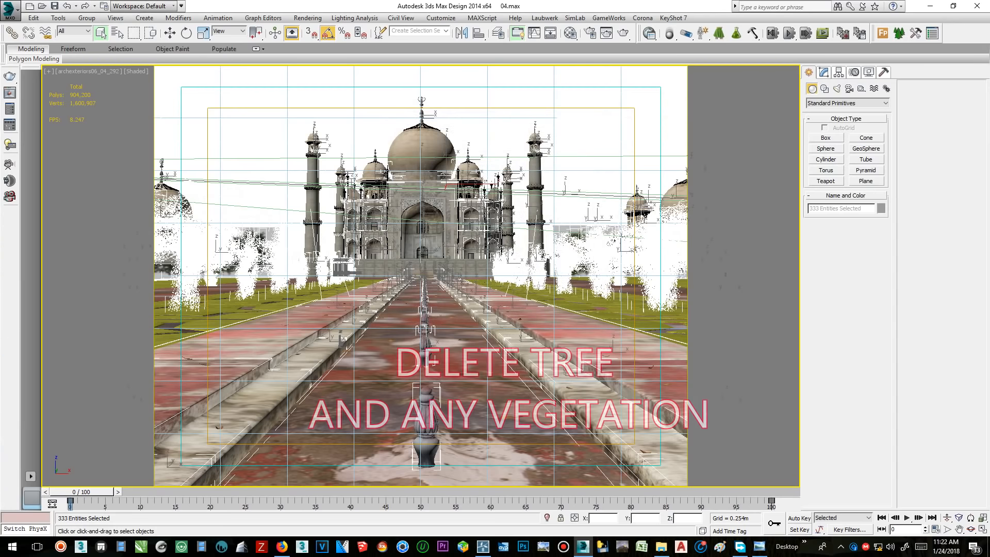
# Step: Delete the VRayProxy trees lining the right side of the garden near the main building
pyautogui.click(572, 148)
pyautogui.click(564, 273)
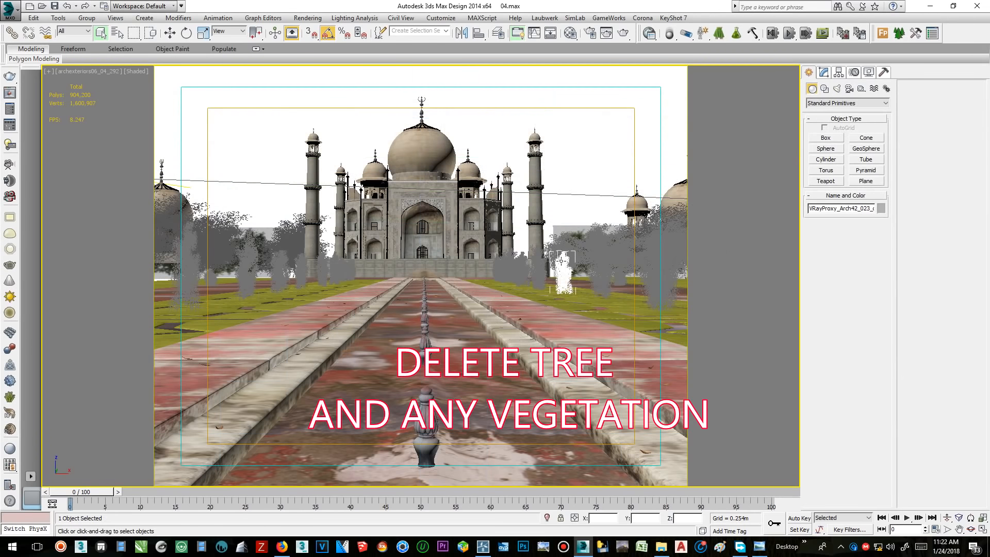
pyautogui.press('Delete')
pyautogui.click(597, 275)
pyautogui.press('Delete')
pyautogui.click(537, 267)
pyautogui.press('Delete')
pyautogui.click(509, 267)
pyautogui.click(508, 269)
pyautogui.press('Delete')
pyautogui.click(563, 254)
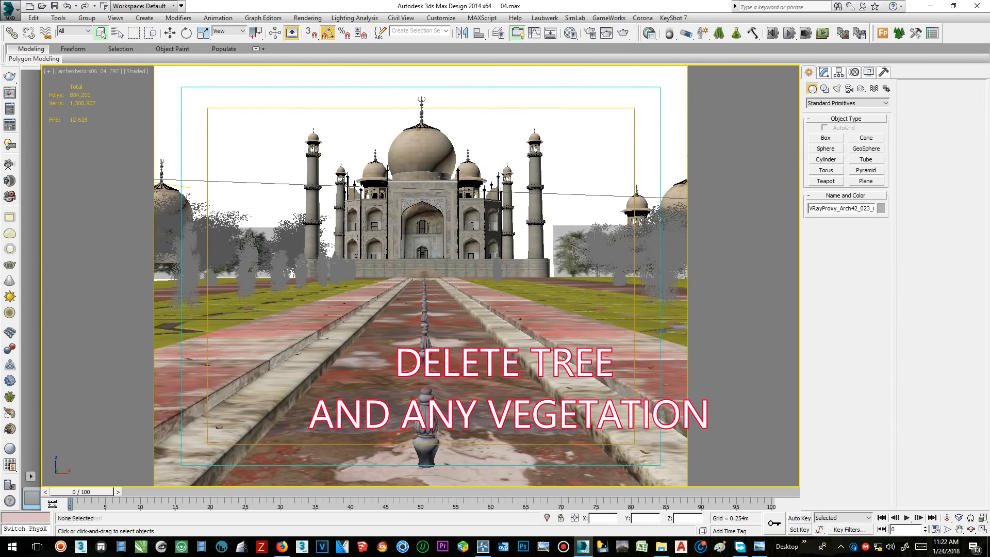
pyautogui.press('Delete')
# Step: Delete the trees along the left side of the garden one by one
pyautogui.click(280, 269)
pyautogui.press('Delete')
pyautogui.click(302, 269)
pyautogui.press('Delete')
pyautogui.press('Delete')
pyautogui.click(186, 258)
pyautogui.press('Delete')
pyautogui.click(219, 240)
pyautogui.press('Delete')
pyautogui.click(265, 254)
pyautogui.press('Delete')
pyautogui.click(170, 238)
pyautogui.click(167, 239)
pyautogui.press('Delete')
pyautogui.click(289, 245)
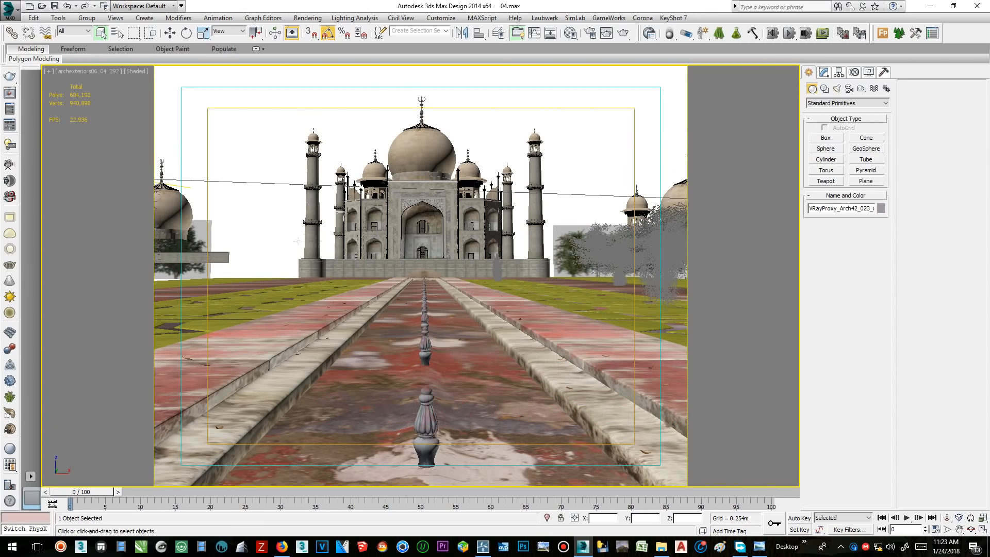
pyautogui.press('Delete')
# Step: Delete more trees around the right side dome, the background plane and the tree at the far left
pyautogui.click(589, 248)
pyautogui.press('Delete')
pyautogui.click(566, 189)
pyautogui.press('Delete')
pyautogui.click(620, 256)
pyautogui.press('Delete')
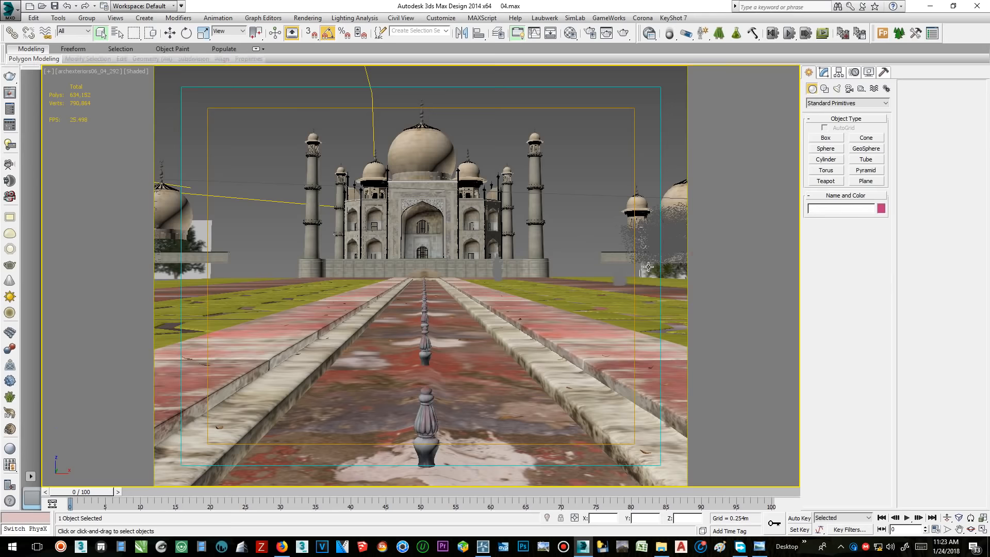
pyautogui.click(643, 251)
pyautogui.press('Delete')
pyautogui.click(642, 251)
pyautogui.press('Delete')
pyautogui.click(156, 246)
pyautogui.press('Delete')
# Step: Try removing the surface of the central pool and unhide all objects
pyautogui.rightClick(454, 344)
pyautogui.click(497, 354)
pyautogui.press('Delete')
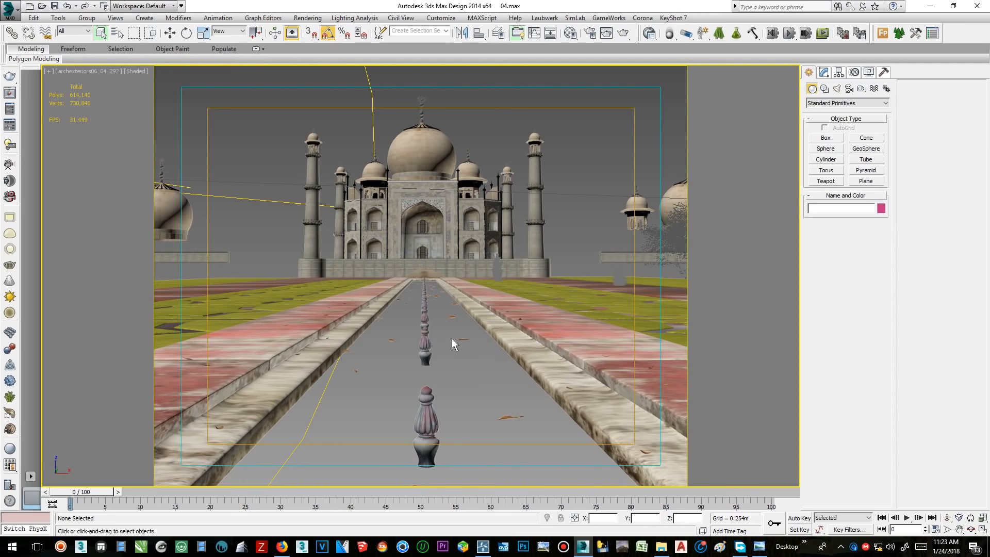
pyautogui.rightClick(559, 157)
pyautogui.click(582, 113)
# Step: Delete the remaining tree beside the right side dome and show the whole scene in perspective
pyautogui.click(660, 244)
pyautogui.press('Delete')
pyautogui.press('p')
pyautogui.keyDown('alt'); pyautogui.moveTo(572, 232); pyautogui.dragTo(67, 41, button='middle'); pyautogui.keyUp('alt')
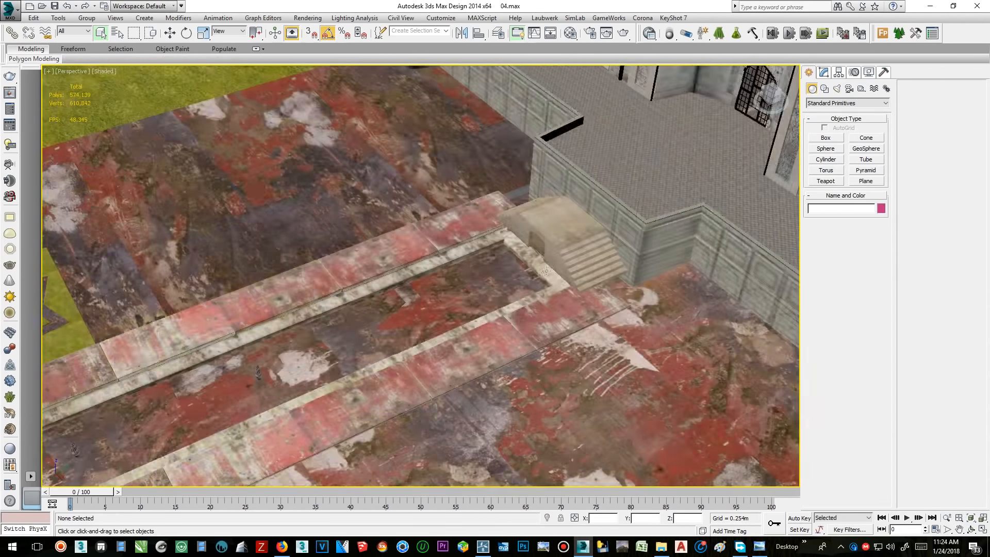
pyautogui.scroll(-8, 487, 278)
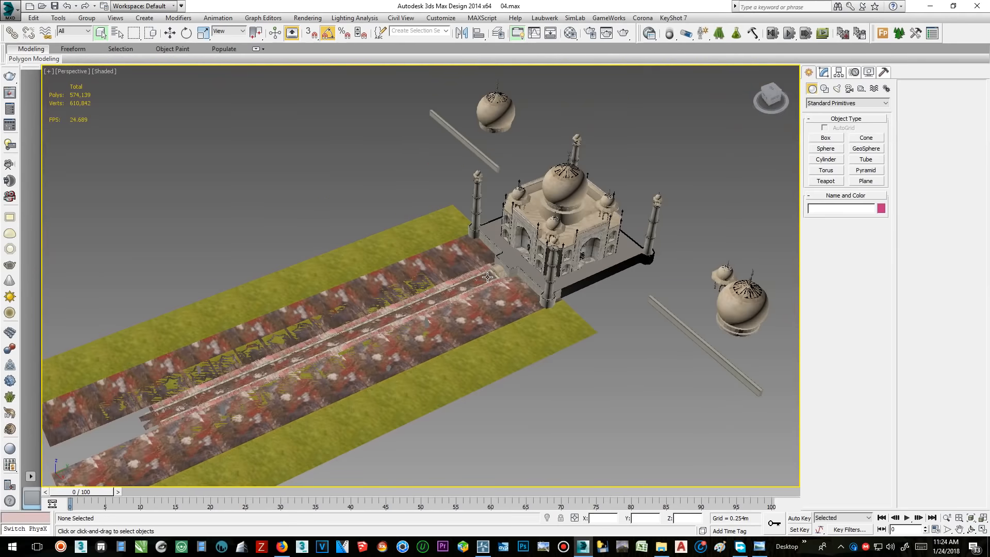
# Step: Select all objects, apply their object properties again and combine them into one group
pyautogui.hotkey('ctrl', 'a')
pyautogui.rightClick(411, 290)
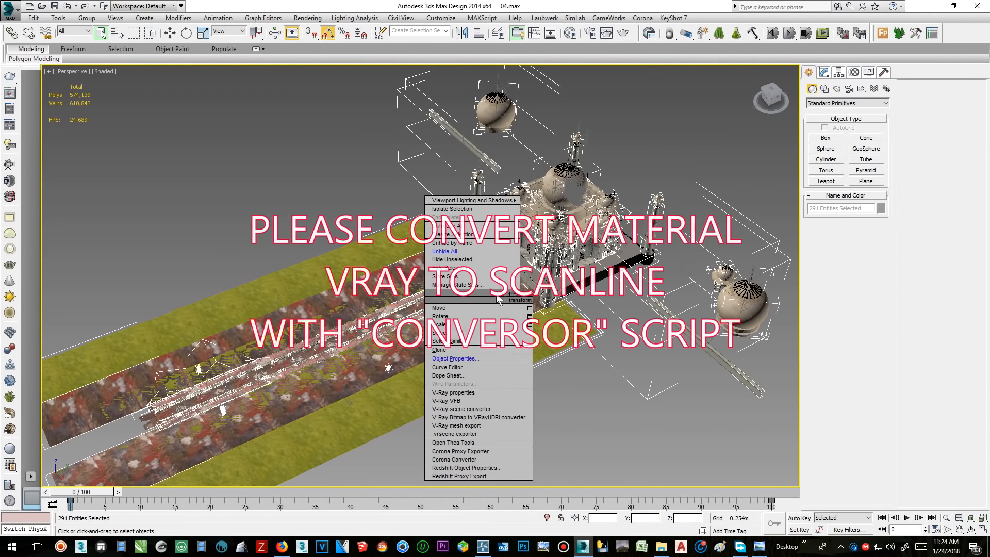
pyautogui.click(497, 354)
pyautogui.click(529, 417)
pyautogui.click(86, 18)
pyautogui.click(85, 29)
pyautogui.click(466, 288)
# Step: Convert the grouped objects to editable geometry
pyautogui.rightClick(544, 252)
pyautogui.click(582, 307)
pyautogui.rightClick(550, 187)
pyautogui.moveTo(618, 285)
pyautogui.click(693, 293)
# Step: Run the material converter script to convert the whole scene to Scanline materials, skip the log file and close the converter
pyautogui.click(468, 18)
pyautogui.click(495, 53)
pyautogui.doubleClick(84, 153)
pyautogui.click(545, 151)
pyautogui.click(527, 172)
pyautogui.click(495, 256)
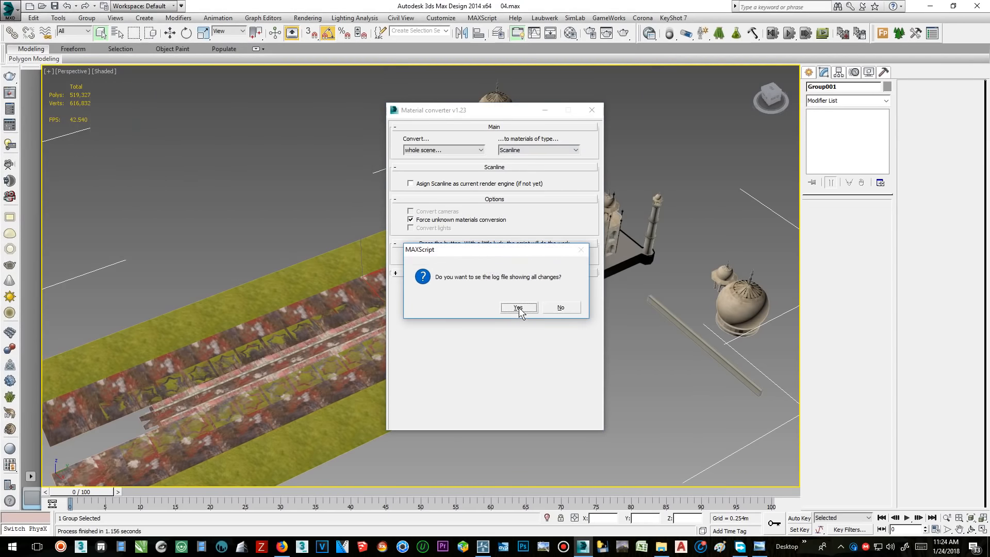
pyautogui.click(562, 308)
pyautogui.click(591, 110)
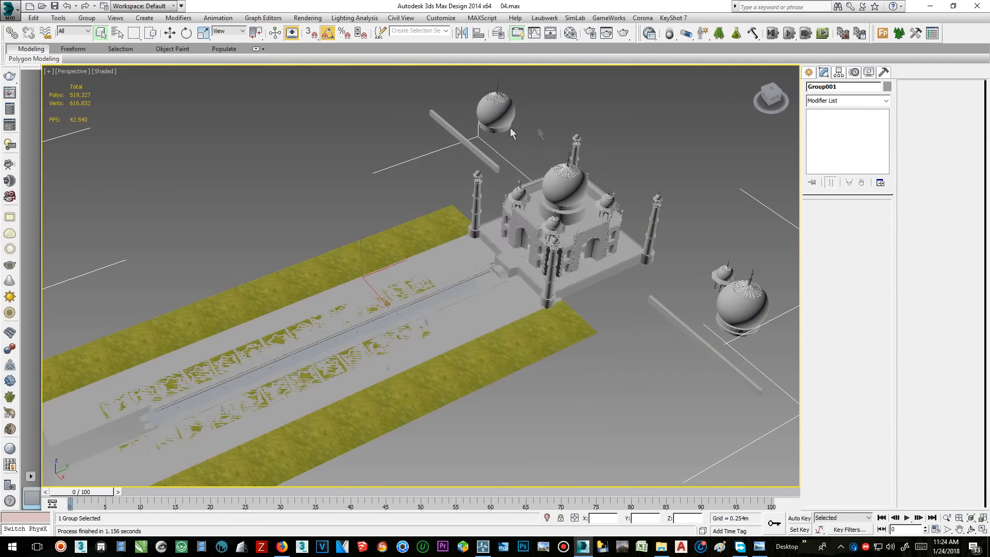
# Step: Set the perspective viewport to display shaded materials with maps
pyautogui.click(106, 72)
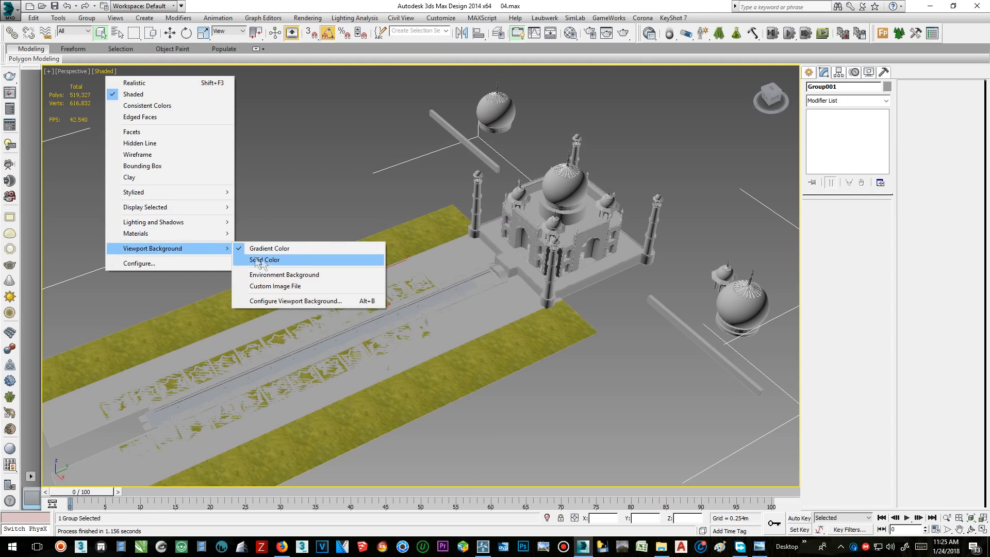
pyautogui.moveTo(200, 236)
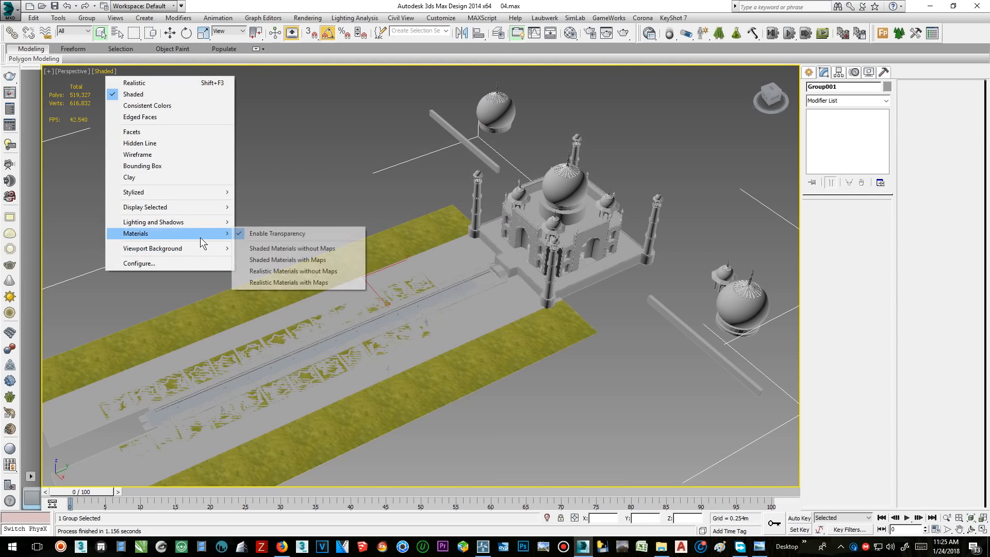
pyautogui.click(296, 260)
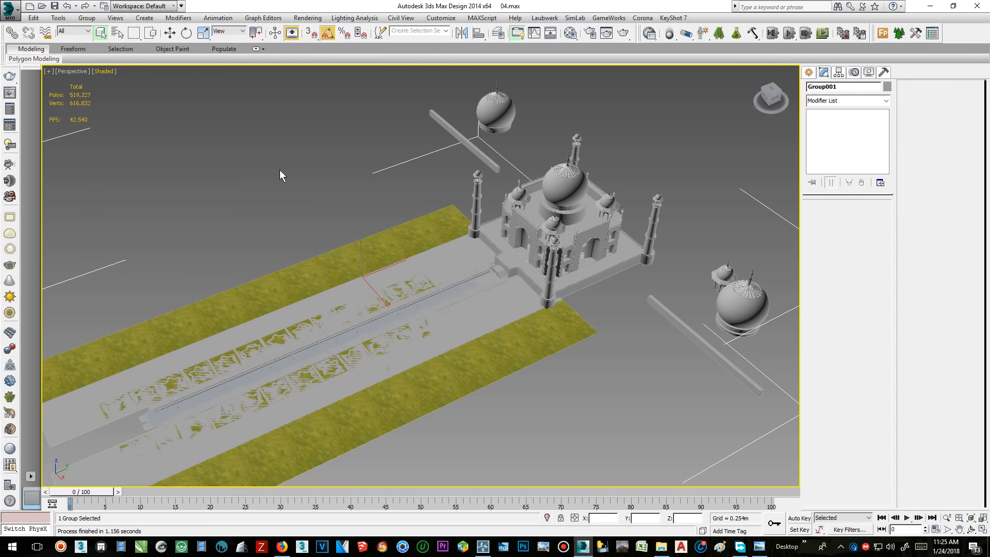
pyautogui.click(263, 144)
# Step: Select the grouped Taj Mahal model and start exporting only the selected objects
pyautogui.scroll(-6, 262, 150)
pyautogui.scroll(3, 303, 177)
pyautogui.click(411, 261)
pyautogui.click(12, 16)
pyautogui.click(13, 16)
pyautogui.click(12, 16)
pyautogui.moveTo(49, 173)
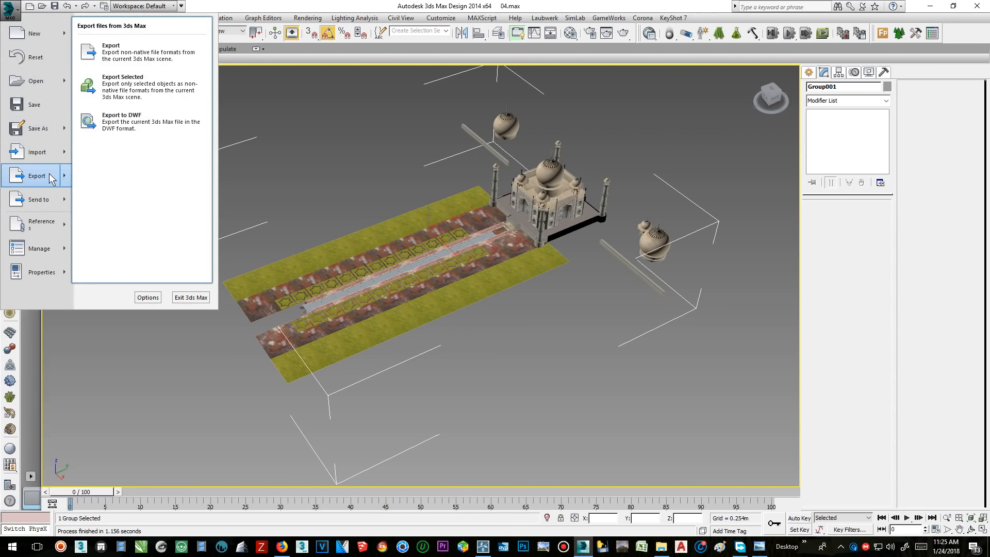
pyautogui.click(144, 86)
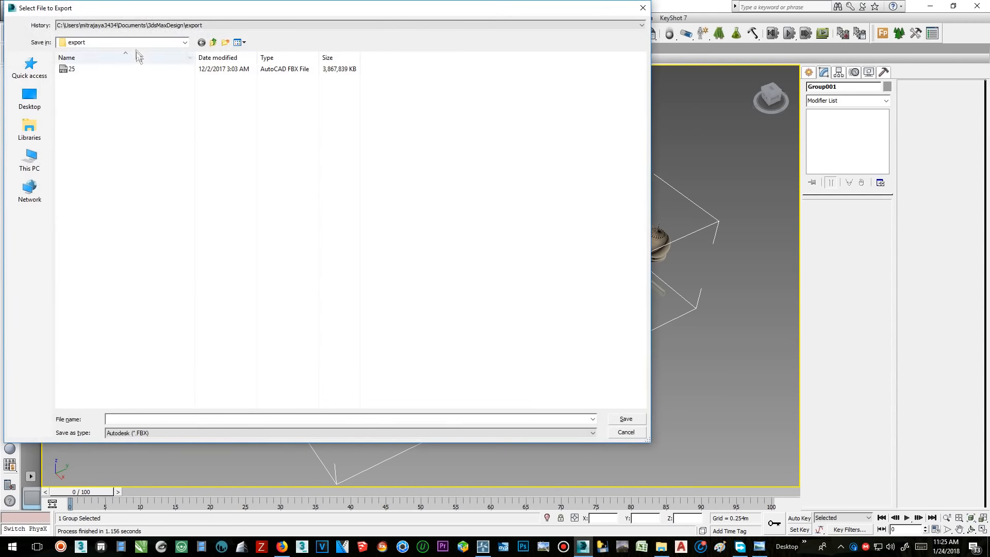
# Step: Browse to the SU SCENE folder on the MATERIAL (F:) drive and create a new folder named TAJMAHAL for the FBX export
pyautogui.click(135, 42)
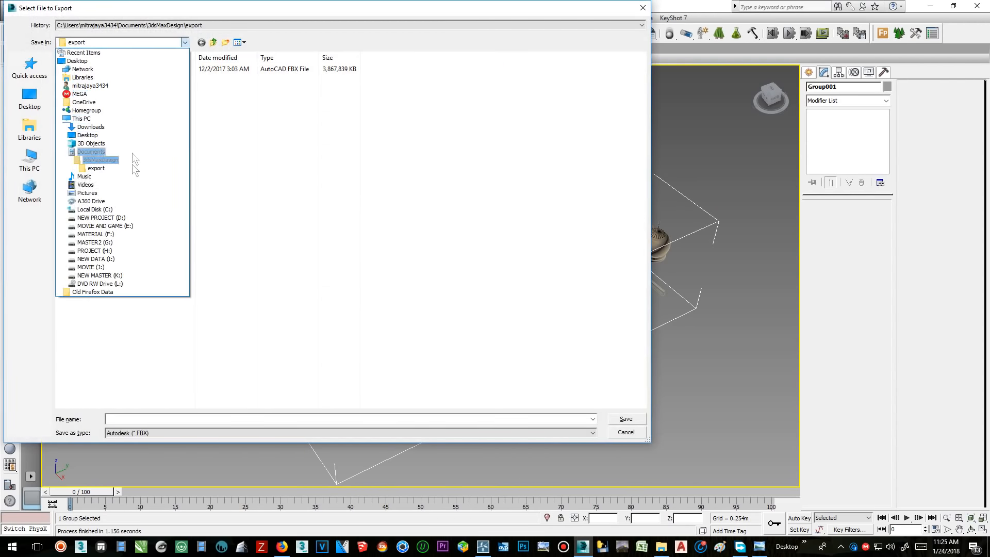
pyautogui.click(128, 235)
pyautogui.doubleClick(101, 79)
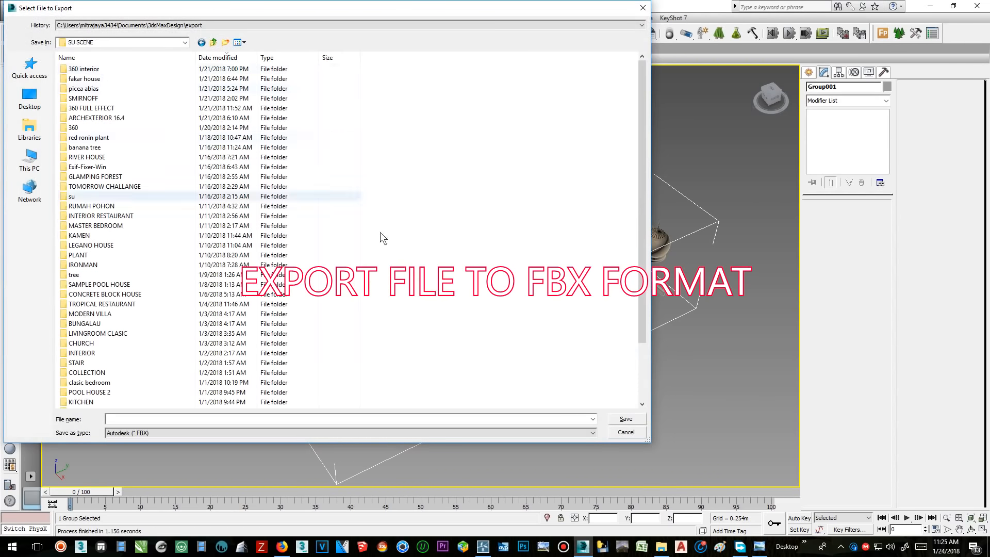
pyautogui.rightClick(496, 331)
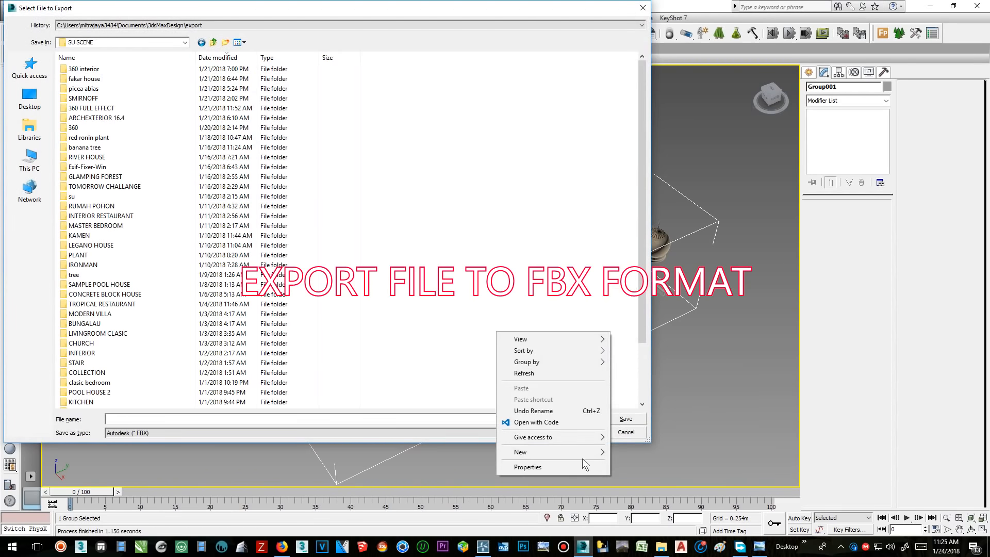
pyautogui.moveTo(582, 453)
pyautogui.click(634, 289)
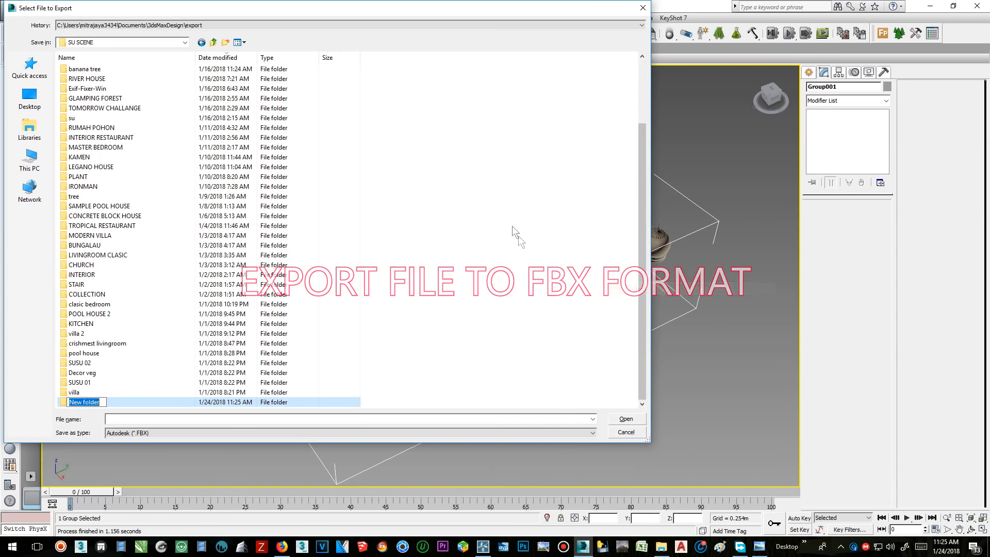
pyautogui.write('TAJMAHAL')
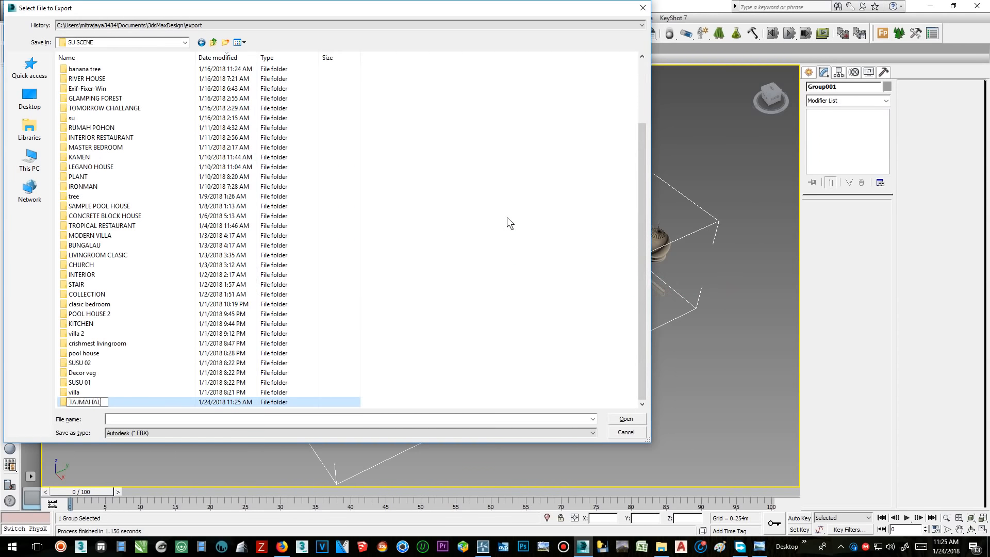
pyautogui.press('Return')
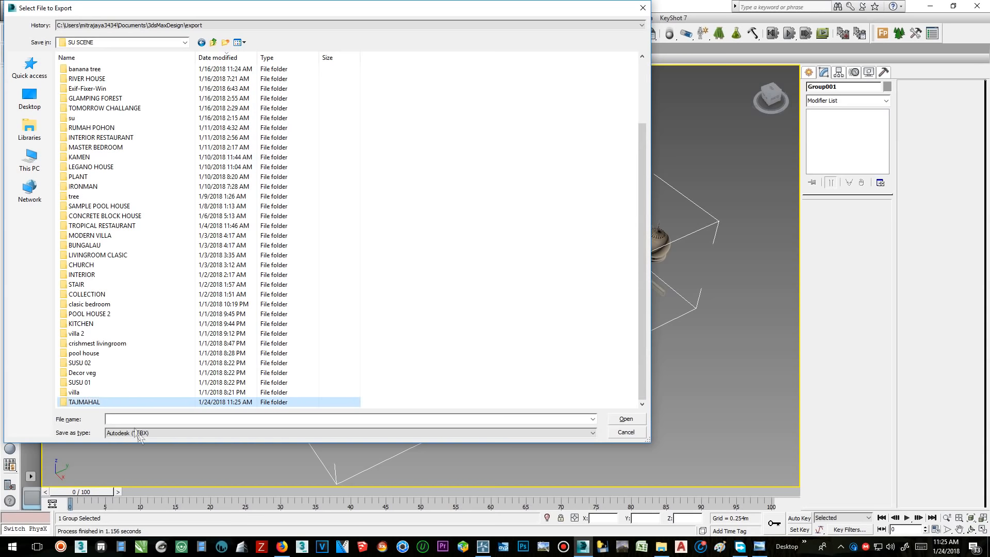
# Step: Save the FBX export as TAJMAHAL inside the TAJMAHAL folder, accept the export options and dismiss the warnings report
pyautogui.doubleClick(110, 403)
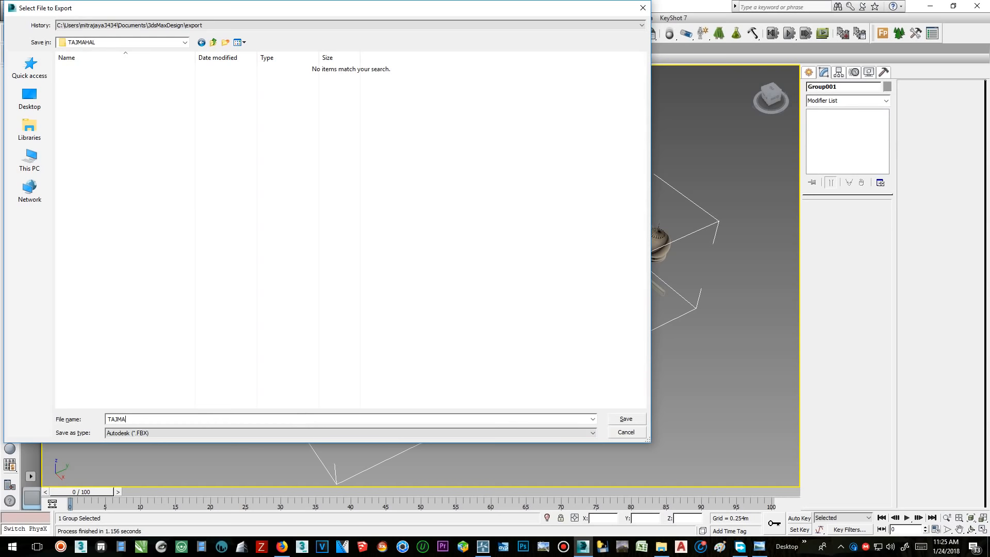
pyautogui.click(638, 417)
pyautogui.click(737, 405)
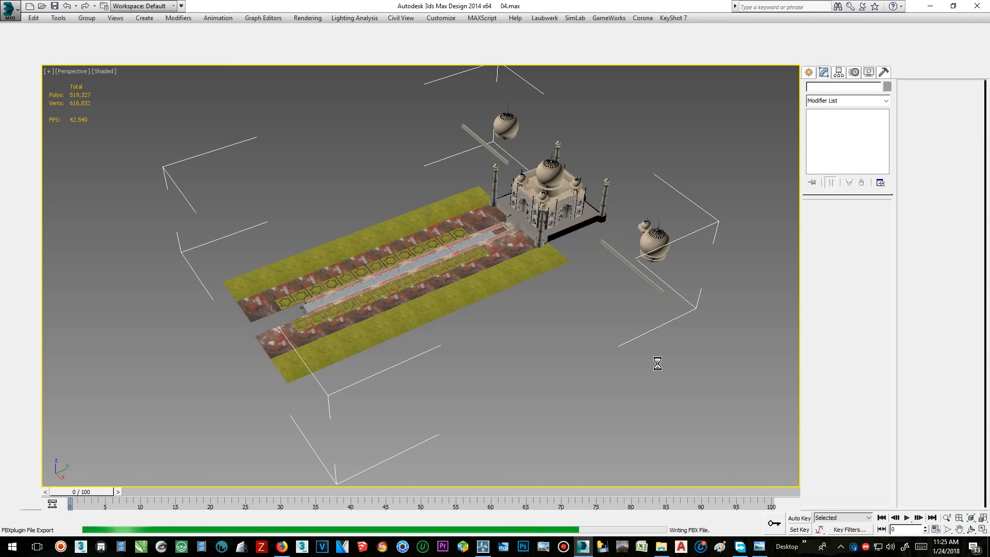
pyautogui.click(659, 431)
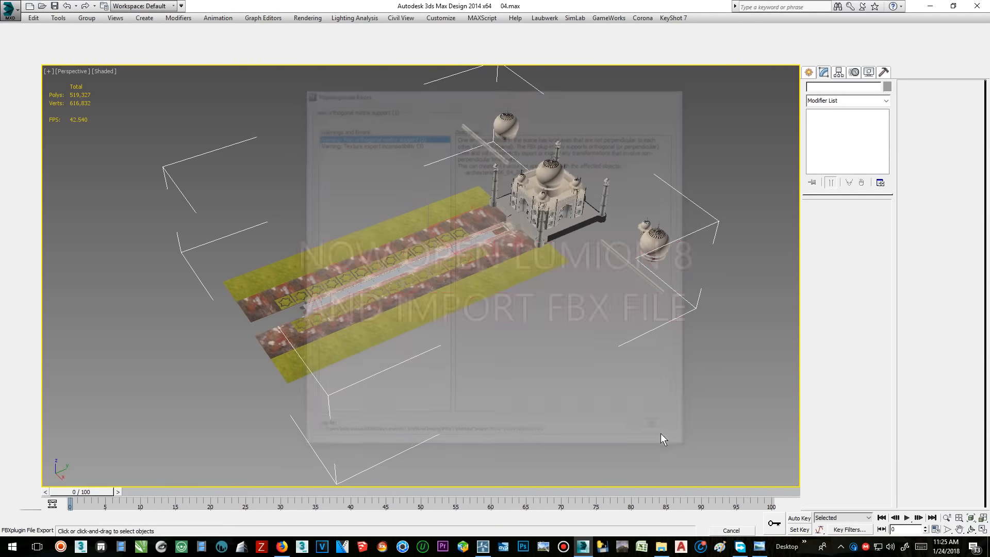
# Step: Switch from 3ds Max to Lumion Pro 8.0 and start a new scene from the Plain template
pyautogui.click(929, 6)
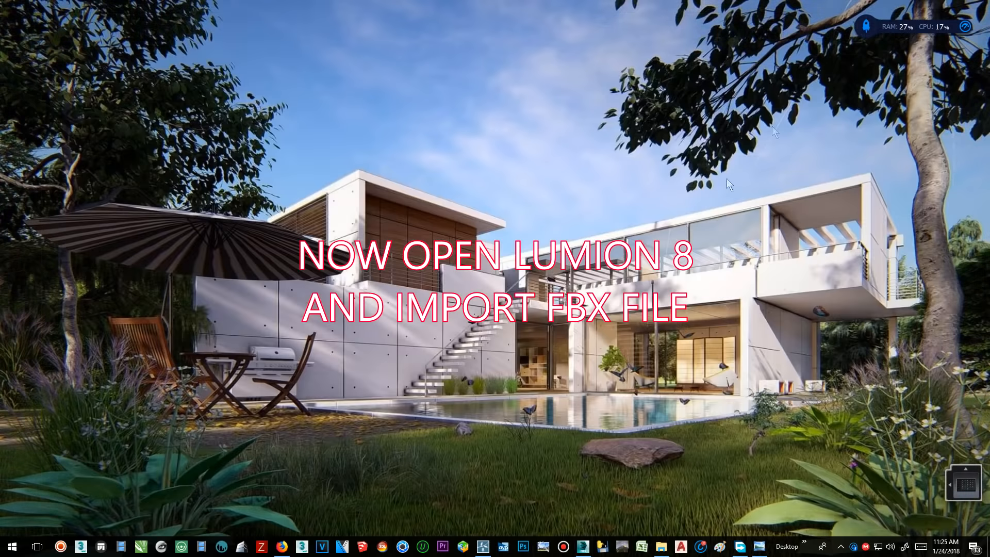
pyautogui.click(483, 546)
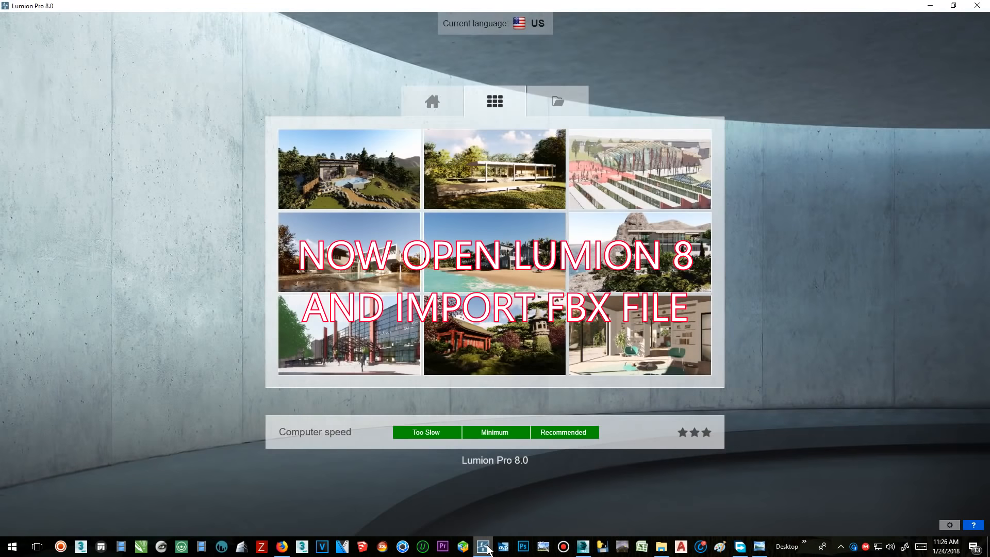
pyautogui.click(433, 102)
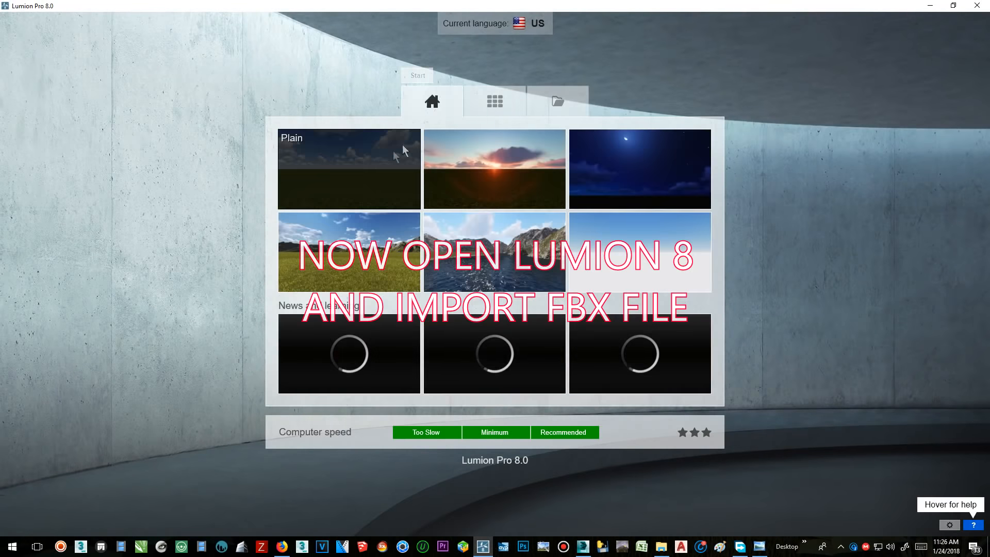
pyautogui.click(375, 161)
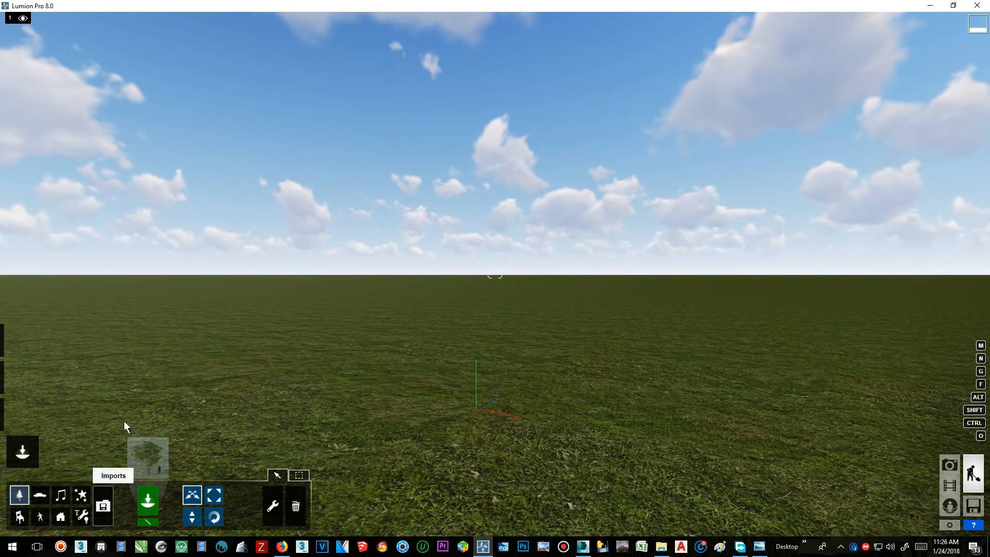
# Step: Import the TAJMAHAL FBX model from the SU SCENE\TAJMAHAL folder on the MATERIAL (F:) drive
pyautogui.click(103, 505)
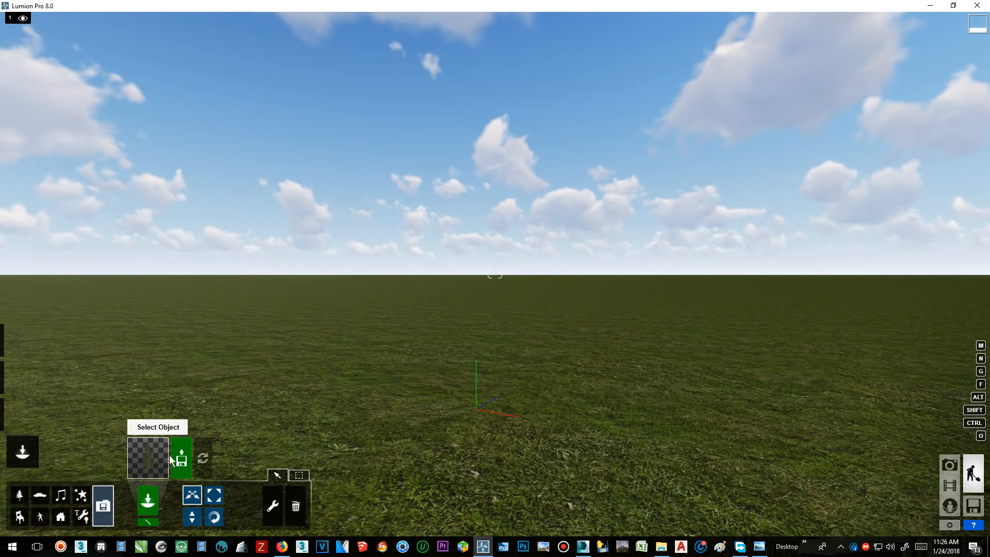
pyautogui.click(181, 457)
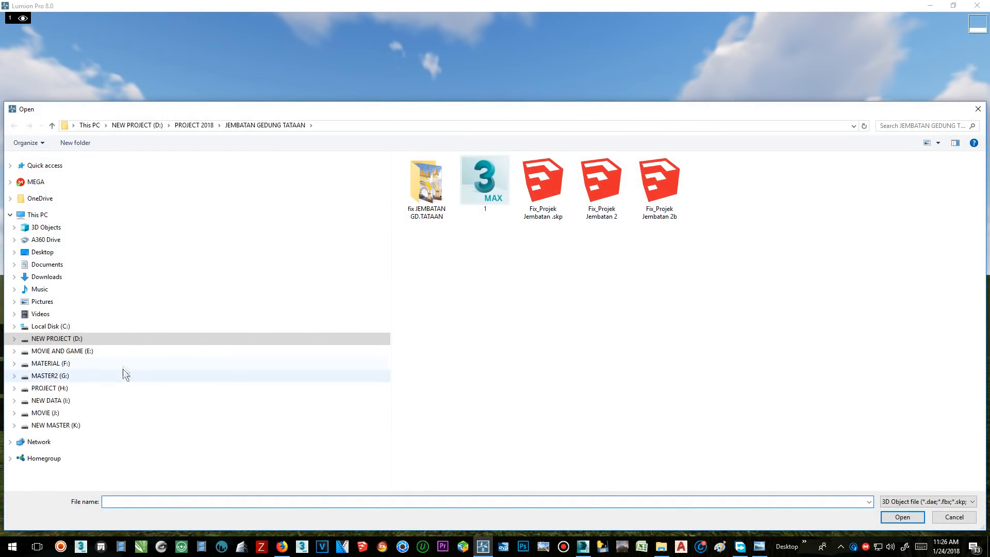
pyautogui.click(125, 363)
pyautogui.doubleClick(442, 173)
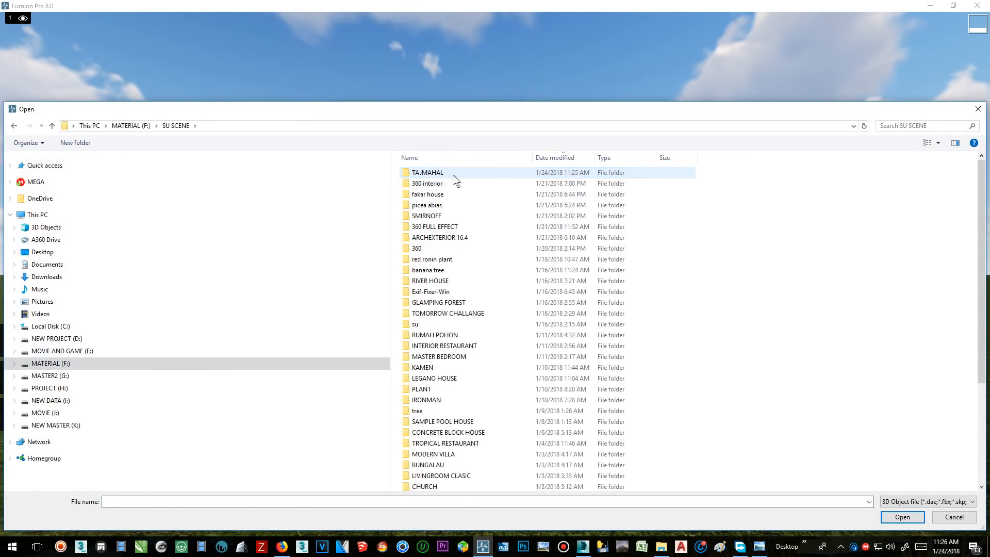
pyautogui.doubleClick(453, 175)
pyautogui.click(429, 174)
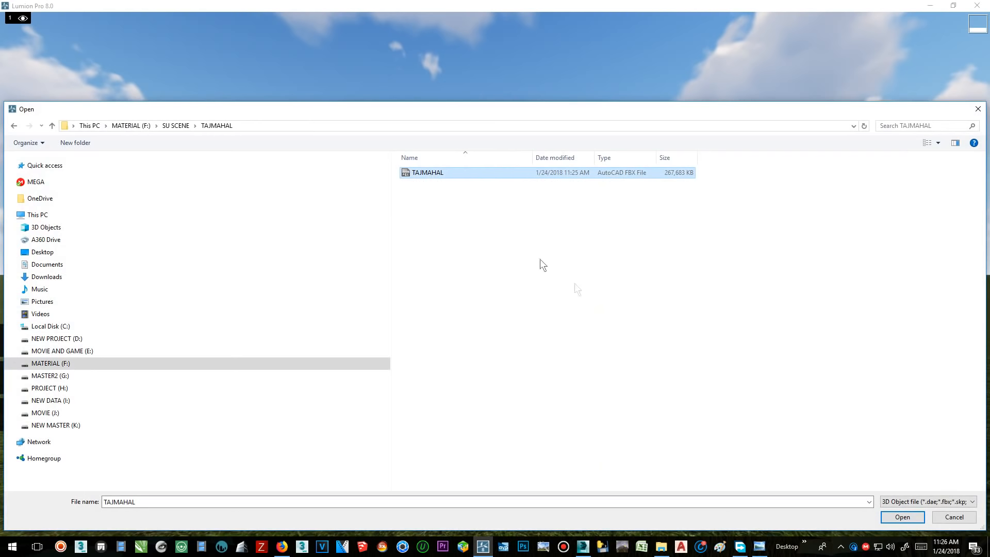
pyautogui.click(906, 517)
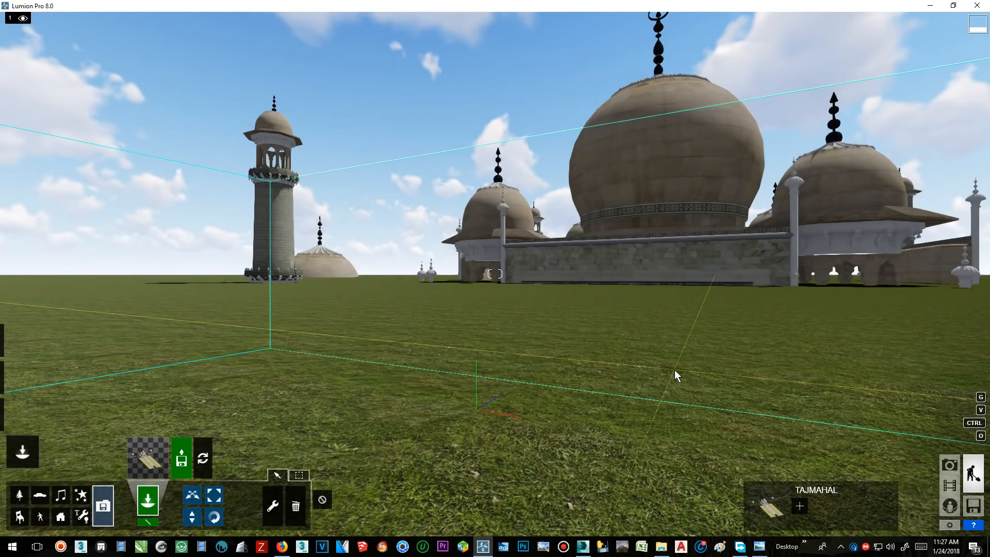
# Step: Raise the imported Taj Mahal model vertically until its gardens and paving sit above the grass terrain
pyautogui.moveTo(569, 355); pyautogui.dragTo(586, 282, button='right')
pyautogui.click(195, 509)
pyautogui.moveTo(325, 361); pyautogui.dragTo(274, 33)
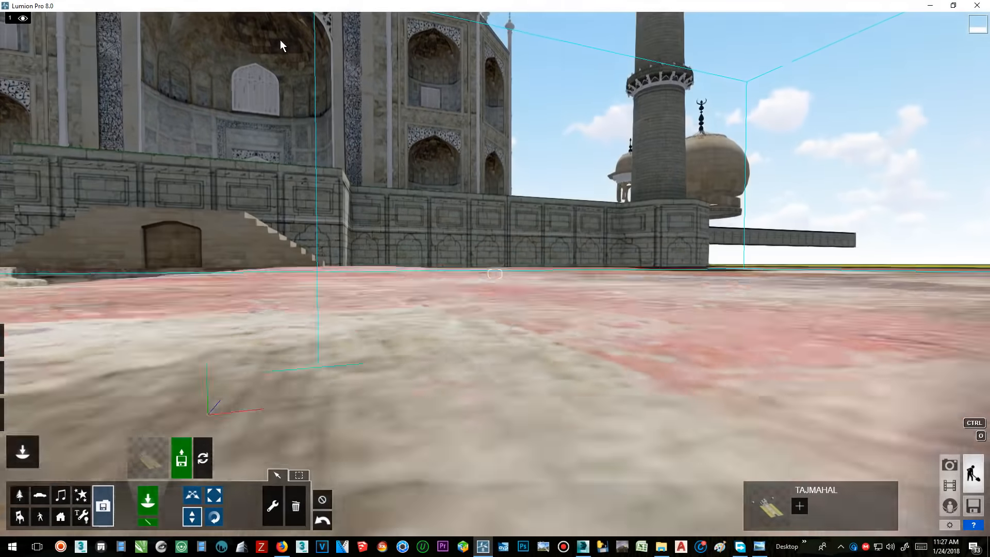
# Step: Examine the raised model from the central water channel, looking towards the mausoleum's front facade
pyautogui.moveTo(280, 40); pyautogui.dragTo(550, 197, button='right')
pyautogui.press('s')
pyautogui.press('w')
pyautogui.scroll(-5, 604, 296)
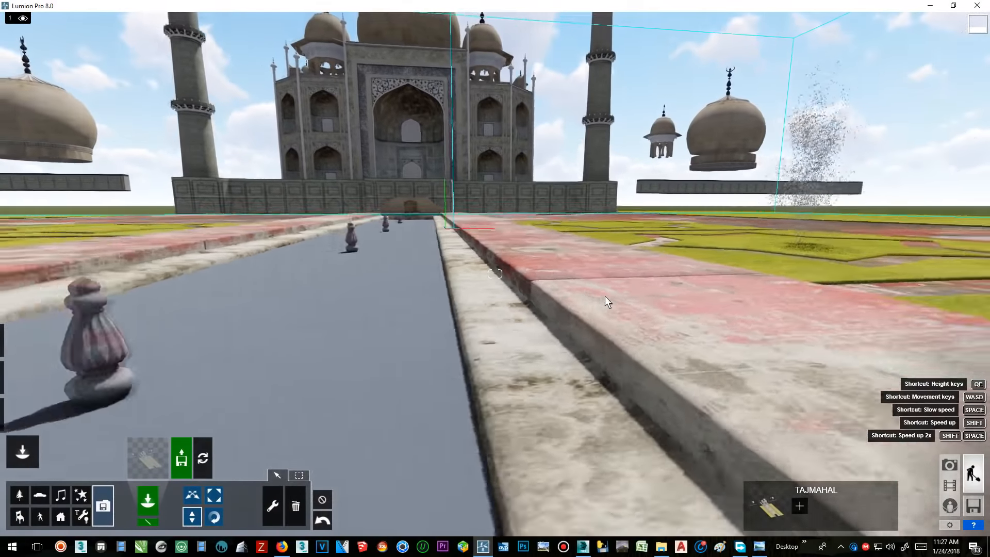
pyautogui.scroll(-5, 583, 277)
pyautogui.moveTo(583, 277); pyautogui.dragTo(506, 239, button='right')
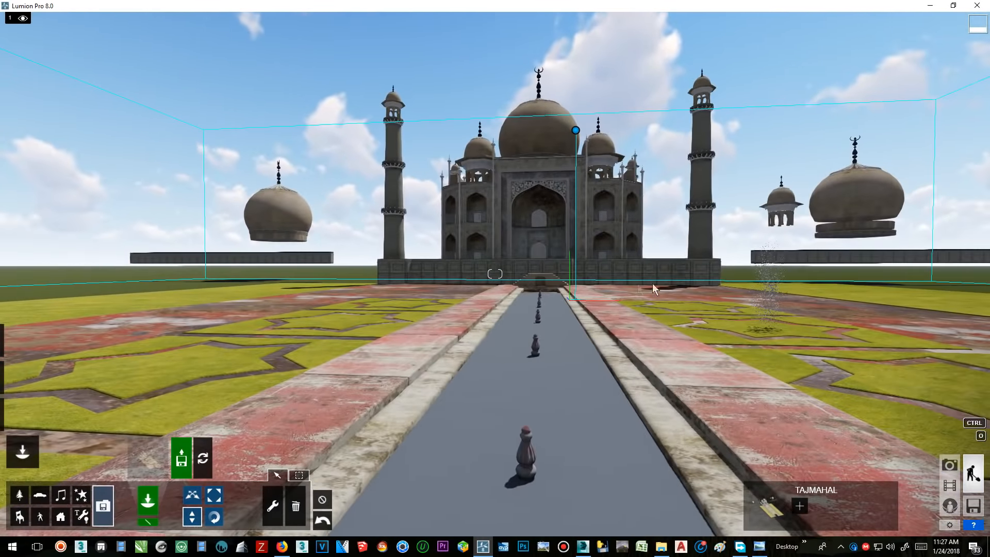
pyautogui.scroll(-3, 670, 281)
pyautogui.moveTo(574, 293); pyautogui.dragTo(688, 294, button='right')
# Step: Save the scene as a Lumion scene file named TAJMAHAL in the TAJMAHAL folder
pyautogui.click(971, 510)
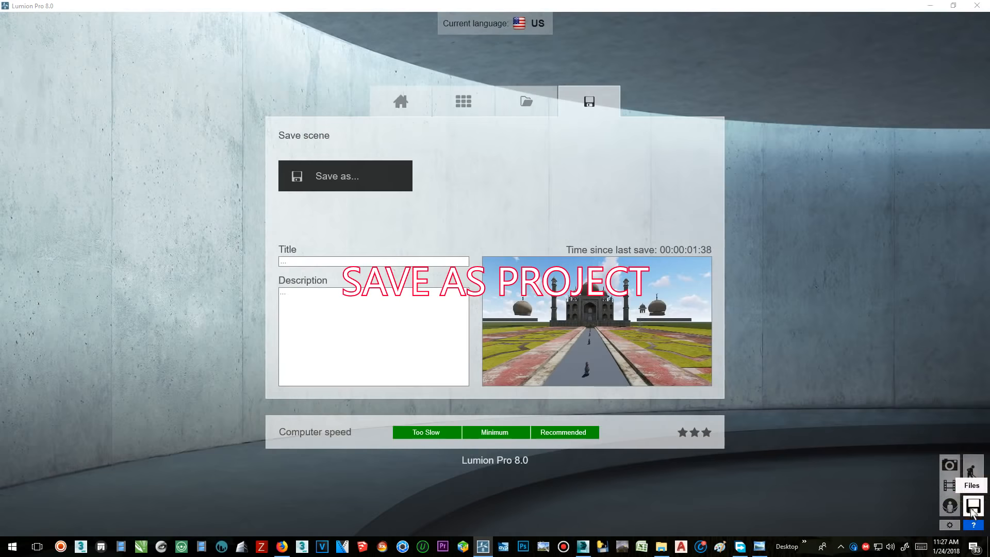
pyautogui.click(332, 190)
pyautogui.write('TAJMAHAL')
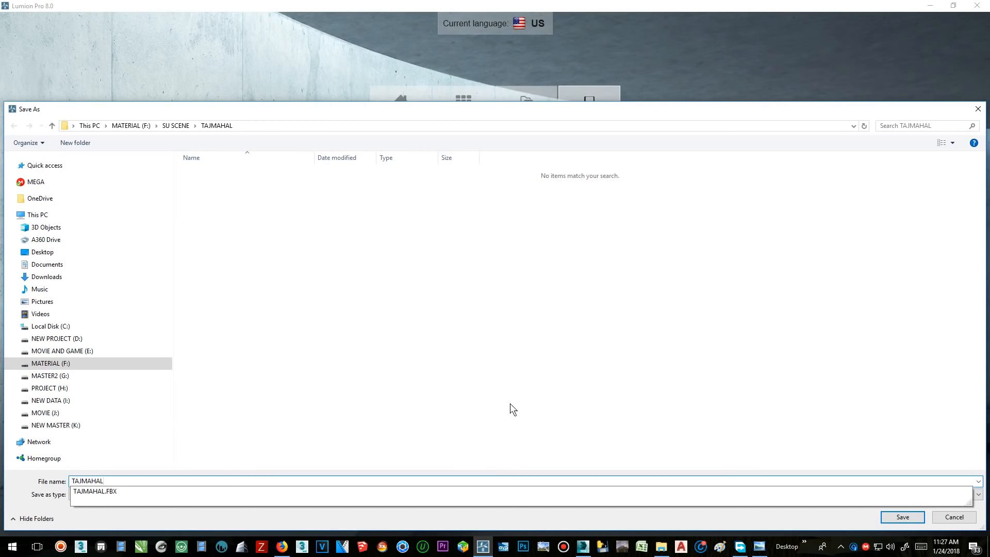
pyautogui.press('Escape')
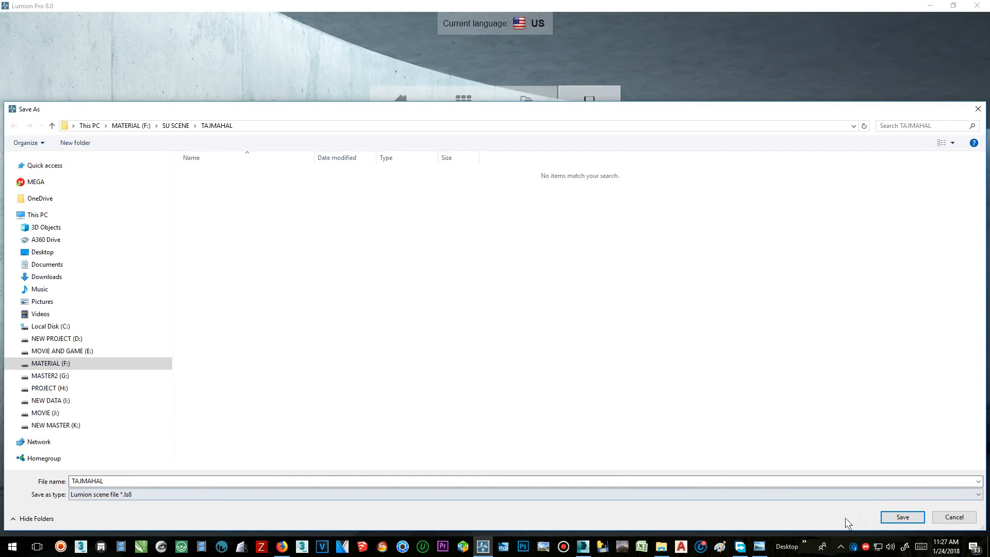
pyautogui.click(902, 518)
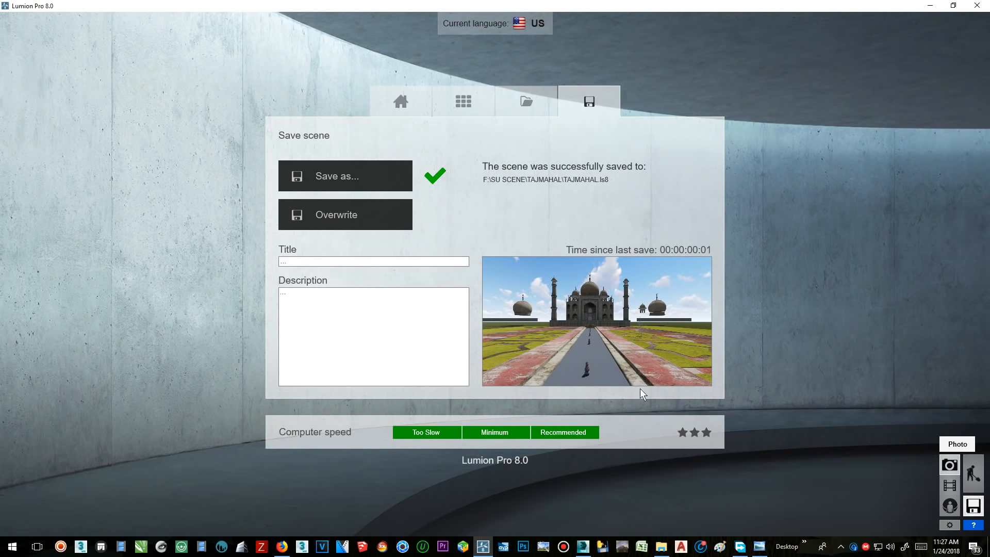
# Step: Enter Photo mode and check the reference image 04 in Windows Photo Viewer for the camera composition
pyautogui.click(949, 465)
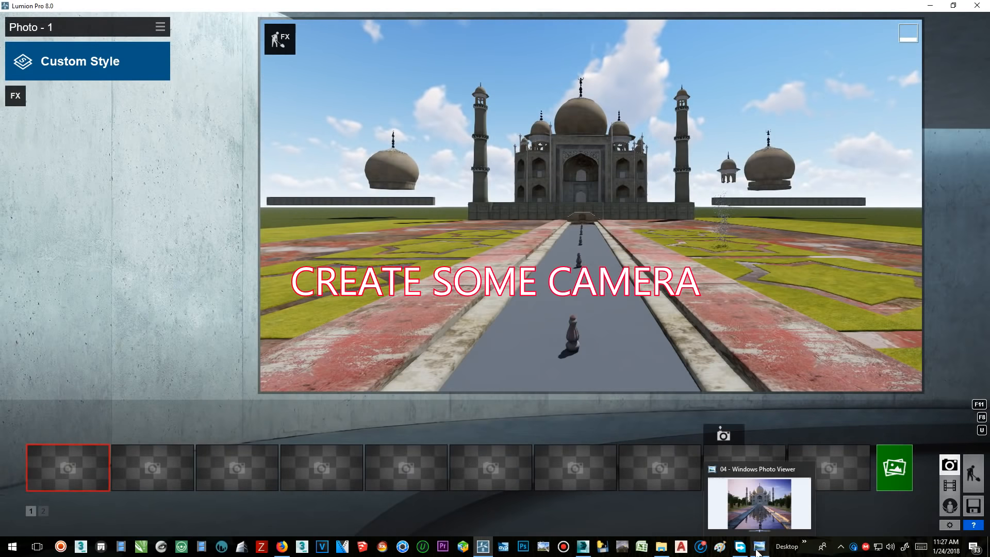
pyautogui.click(756, 551)
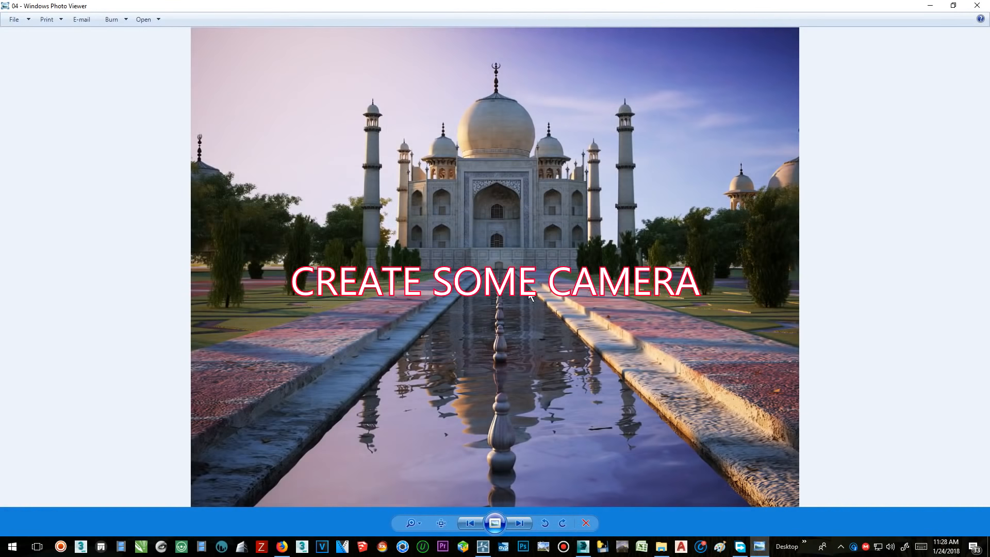
pyautogui.click(931, 6)
# Step: Frame the mausoleum from low above the water channel to match the reference and store the view in the first photo slot
pyautogui.moveTo(578, 376)
pyautogui.mouseDown()
pyautogui.moveTo(532, 375)
pyautogui.moveTo(577, 377)
pyautogui.mouseUp()
pyautogui.scroll(5, 633, 249)
pyautogui.moveTo(632, 248); pyautogui.dragTo(657, 249, button='right')
pyautogui.moveTo(657, 248); pyautogui.dragTo(697, 271, button='middle')
pyautogui.scroll(-4, 697, 271)
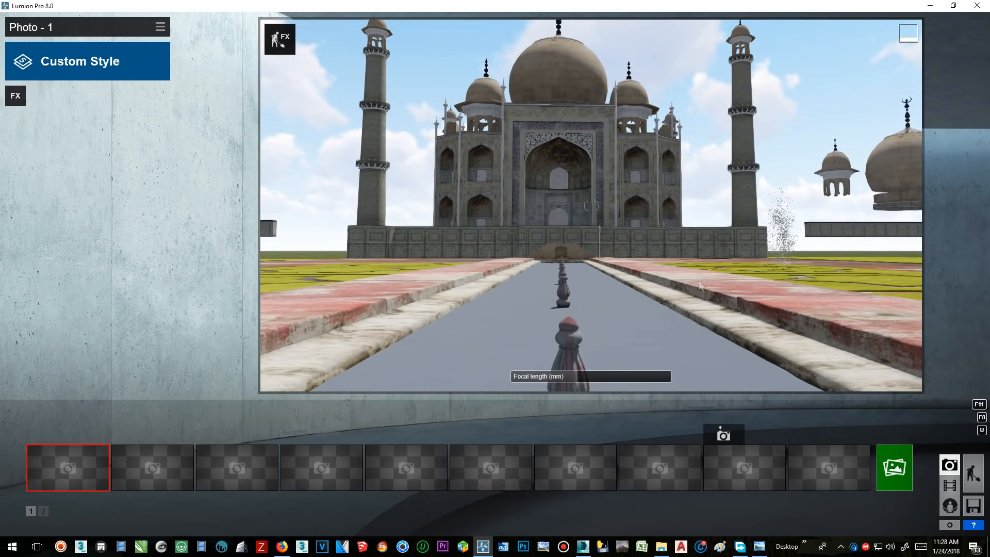
pyautogui.moveTo(698, 277); pyautogui.dragTo(700, 262, button='right')
pyautogui.moveTo(700, 262); pyautogui.dragTo(685, 227, button='middle')
pyautogui.scroll(-3, 681, 226)
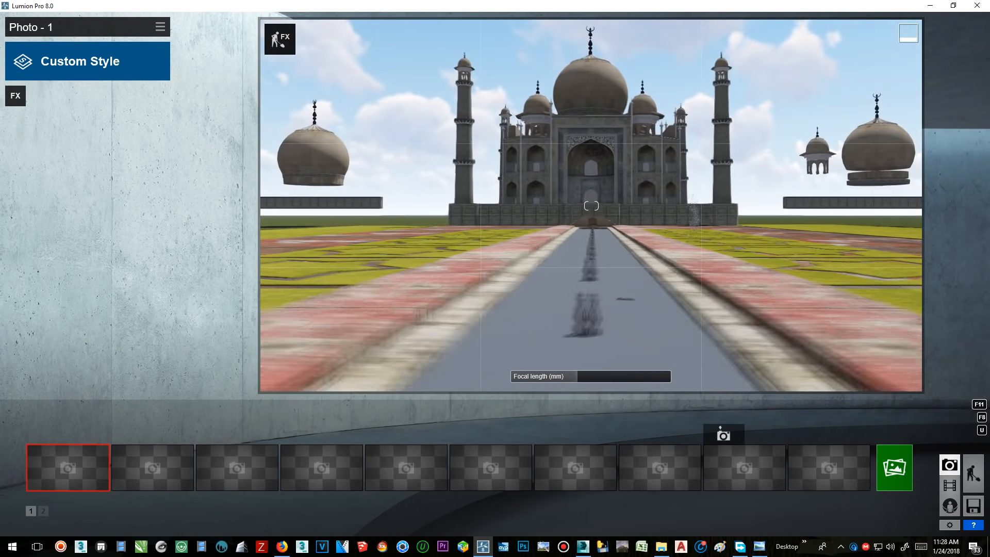
pyautogui.scroll(5, 681, 228)
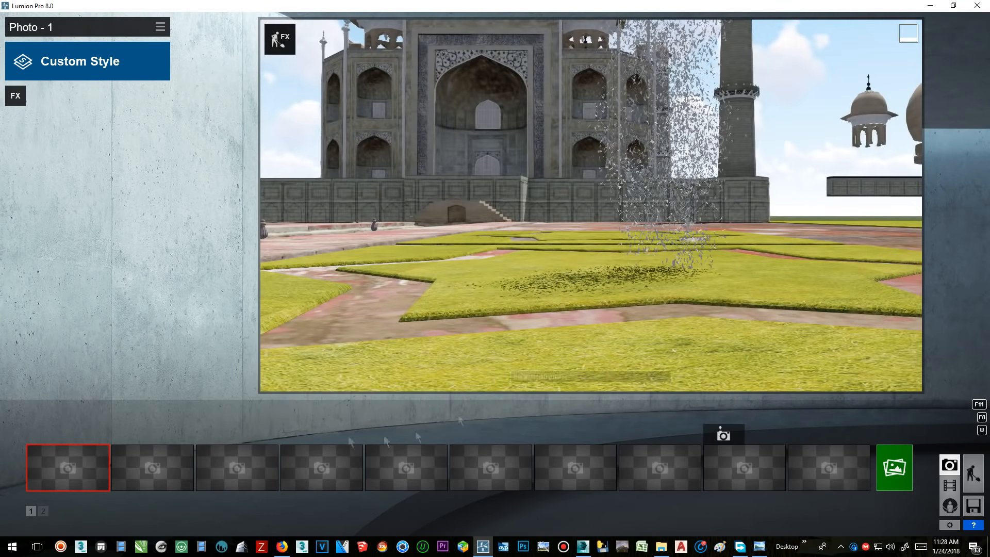
pyautogui.press('s')
pyautogui.press('a')
pyautogui.press('d')
pyautogui.press('q')
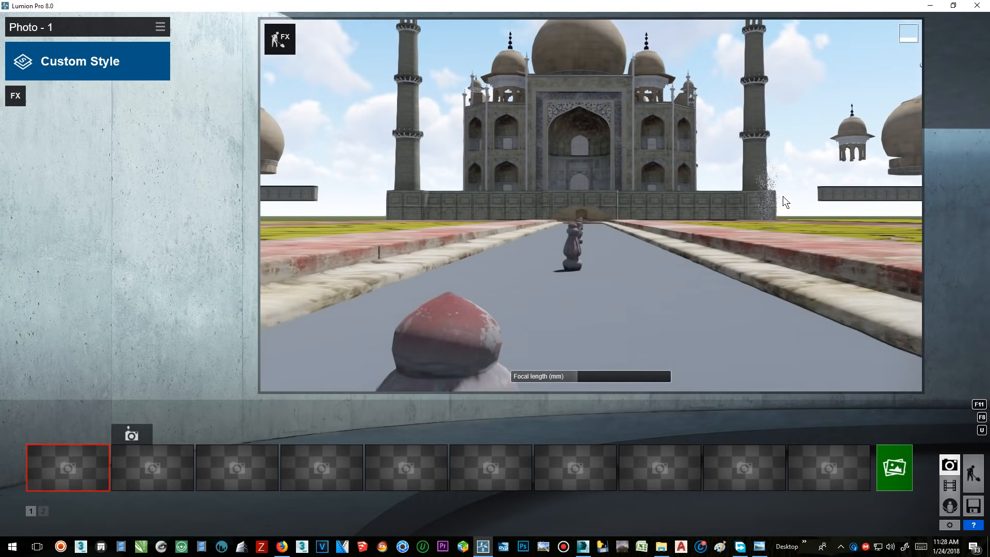
pyautogui.press('a')
pyautogui.press('d')
pyautogui.moveTo(783, 196)
pyautogui.mouseDown(button='right')
pyautogui.moveTo(799, 206)
pyautogui.moveTo(763, 219)
pyautogui.moveTo(774, 278)
pyautogui.moveTo(786, 209)
pyautogui.moveTo(765, 198)
pyautogui.mouseUp(button='right')
pyautogui.click(48, 435)
# Step: Refine the camera so the channel and mausoleum are centred, and update the stored Photo - 1 view
pyautogui.press('s')
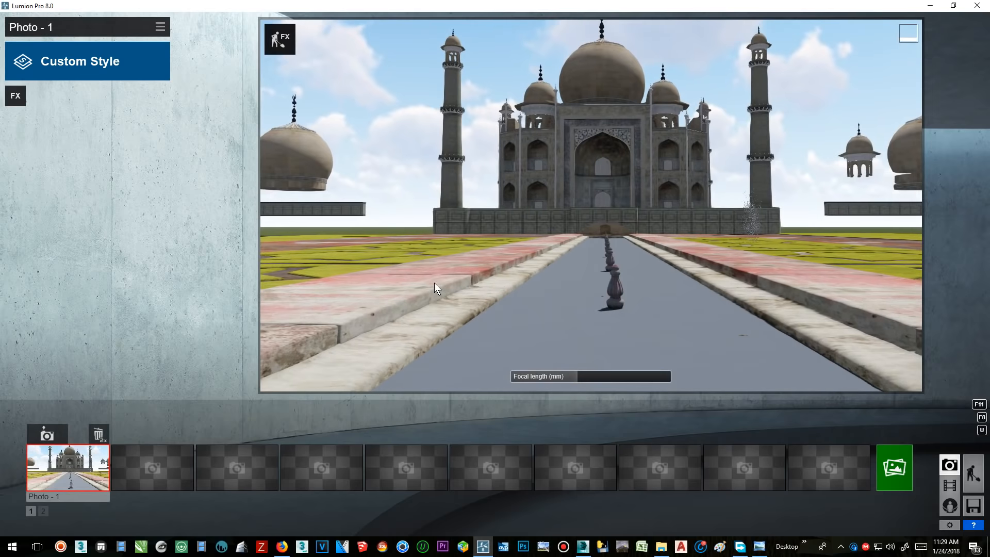
pyautogui.press('w')
pyautogui.press('s')
pyautogui.moveTo(693, 284); pyautogui.dragTo(729, 286, button='right')
pyautogui.press('d')
pyautogui.press('a')
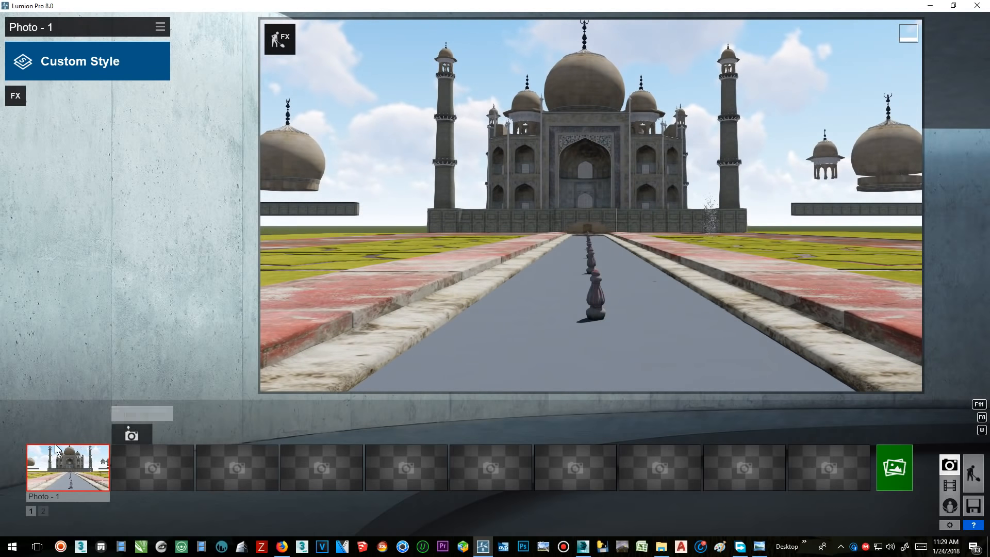
pyautogui.click(55, 432)
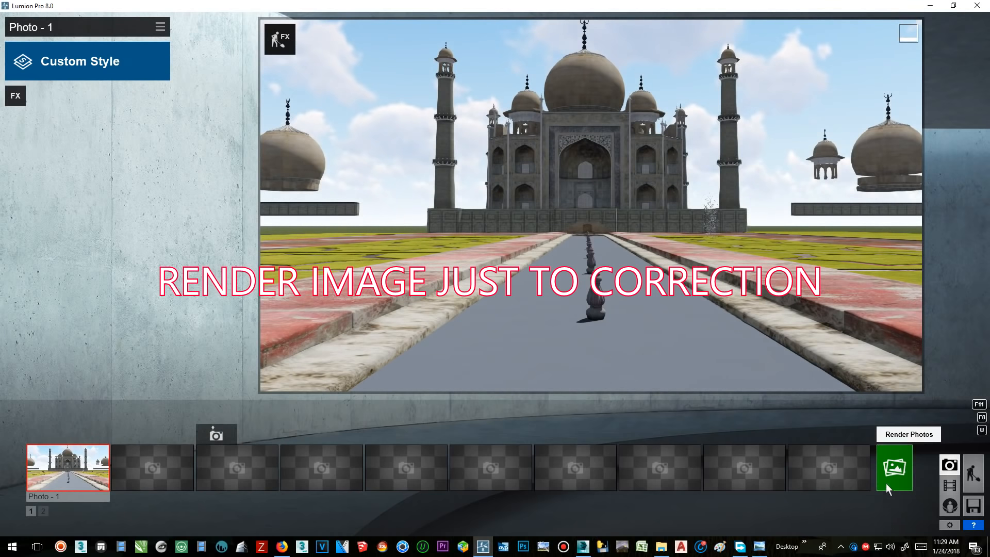
# Step: Render the current shot at Desktop size 1920x1080, save the image as 1 and close the finished render
pyautogui.click(893, 468)
pyautogui.click(356, 405)
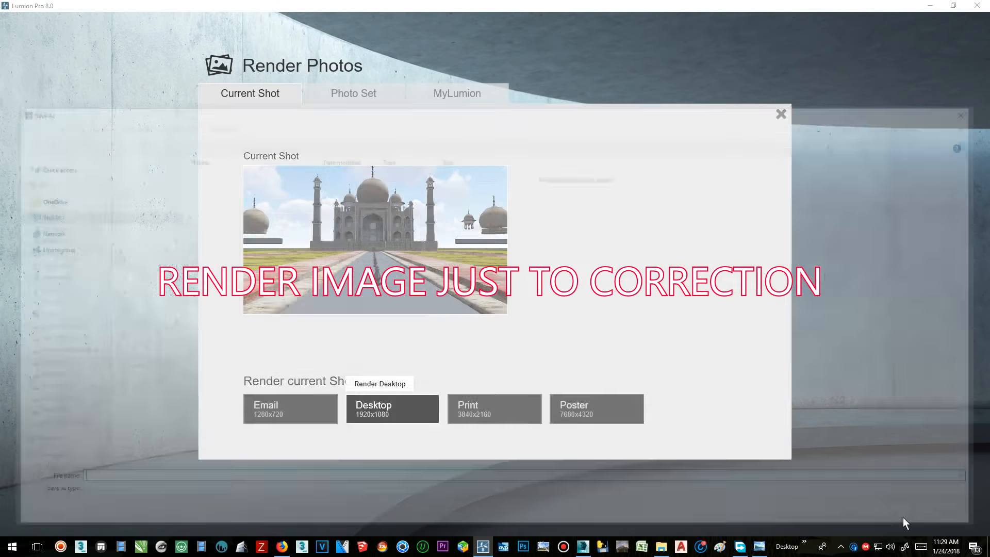
pyautogui.write('1')
pyautogui.press('Return')
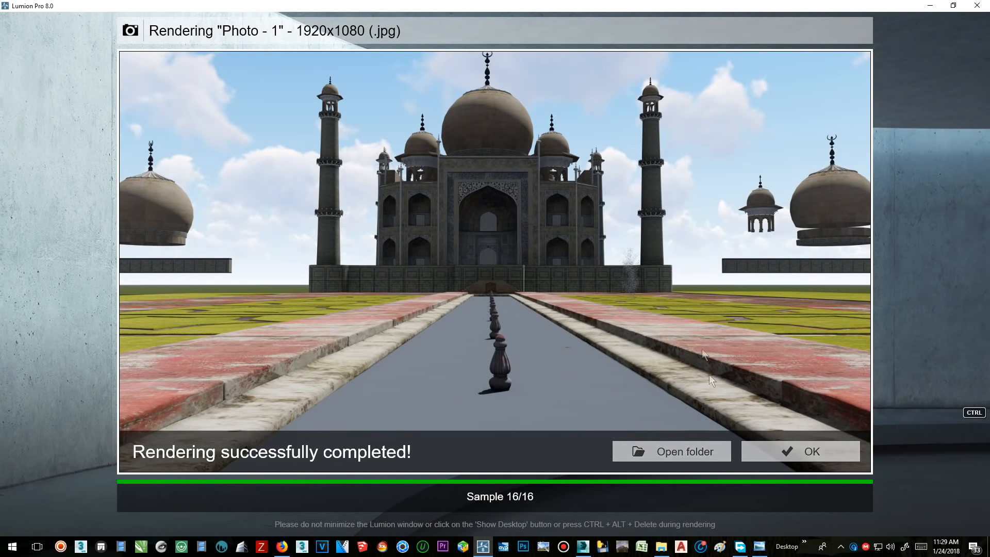
pyautogui.click(798, 450)
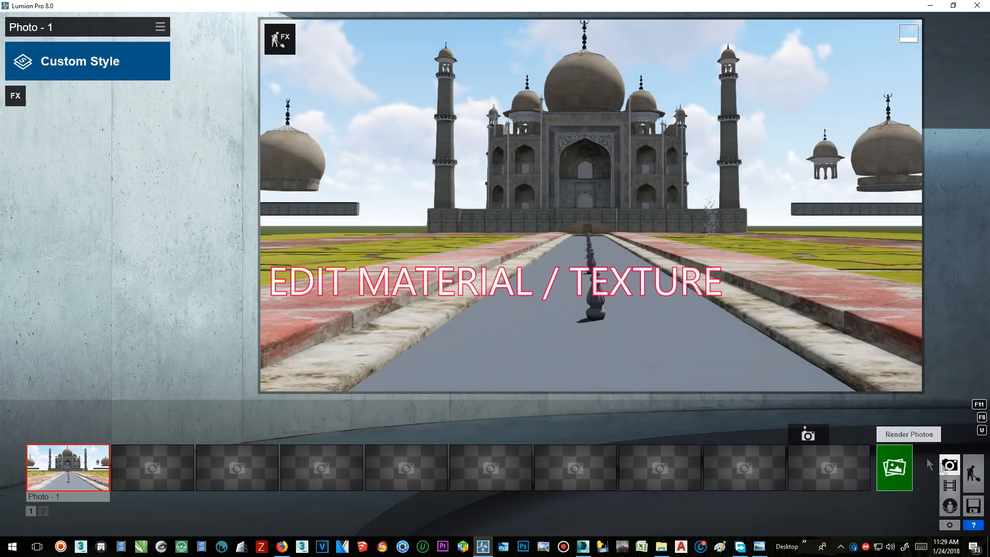
# Step: Return to Build mode and open the material library for the model's water channel surface
pyautogui.click(973, 473)
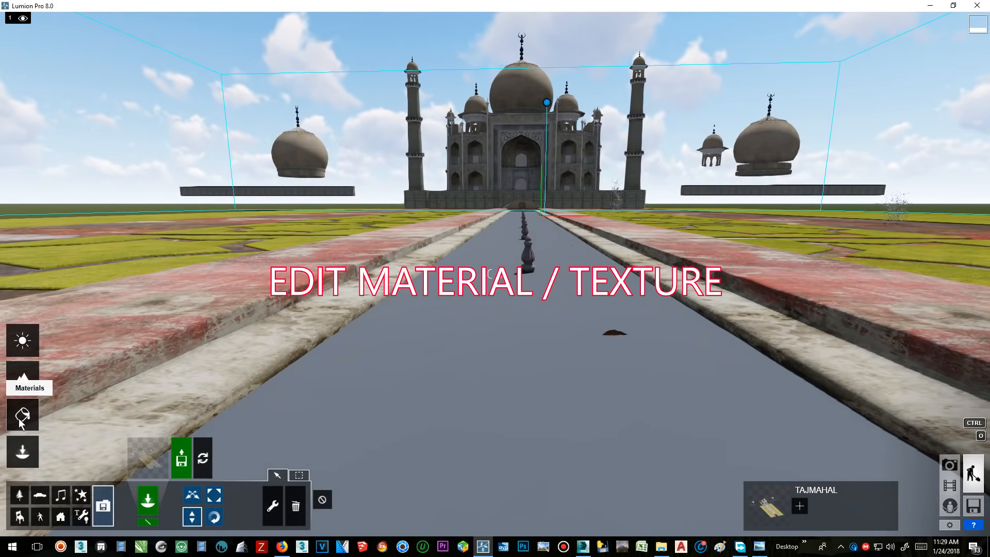
pyautogui.click(22, 416)
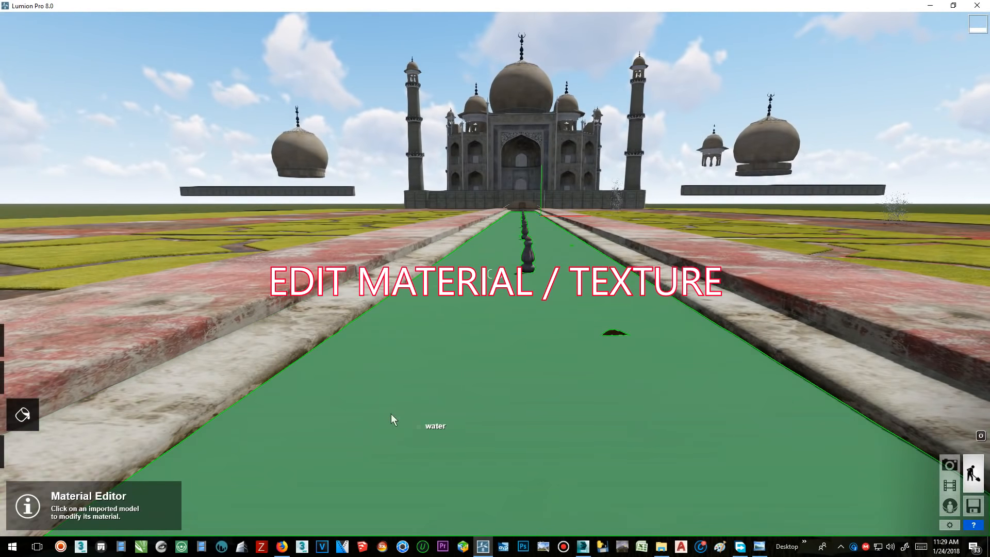
pyautogui.click(160, 343)
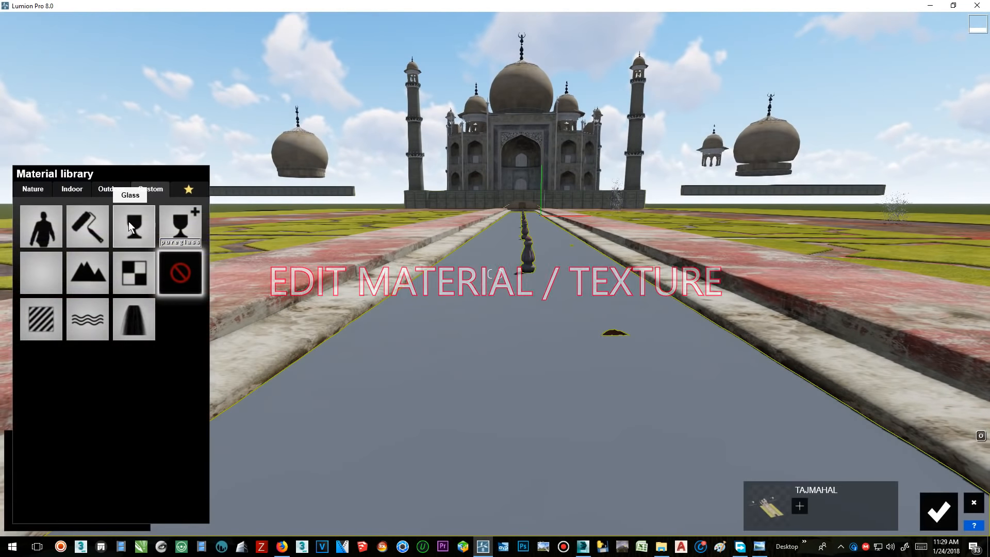
# Step: Assign the Blue Ocean water material from the Nature category to the water channel surface
pyautogui.click(47, 188)
pyautogui.click(149, 217)
pyautogui.click(448, 343)
pyautogui.click(27, 191)
pyautogui.click(149, 217)
pyautogui.click(78, 320)
pyautogui.click(180, 315)
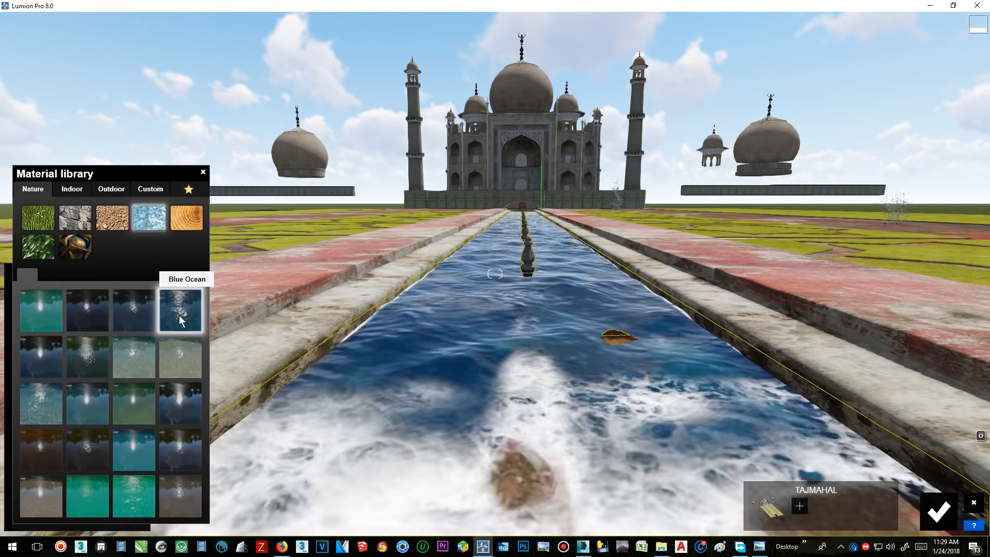
# Step: Compare several water presets on the channel and assign the calm, dark, reflective one from the Nature category
pyautogui.click(132, 358)
pyautogui.click(84, 363)
pyautogui.click(46, 363)
pyautogui.click(86, 408)
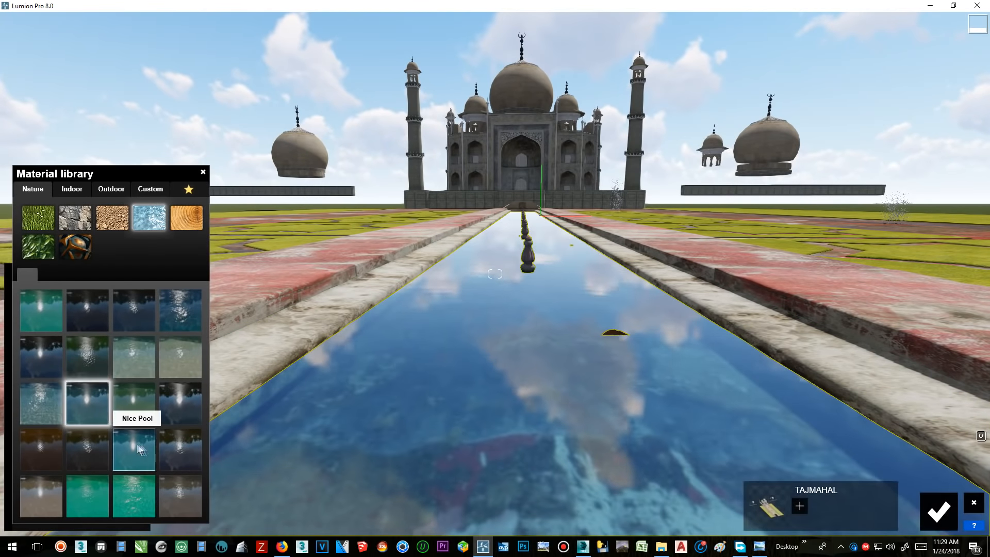
pyautogui.click(183, 458)
pyautogui.click(174, 459)
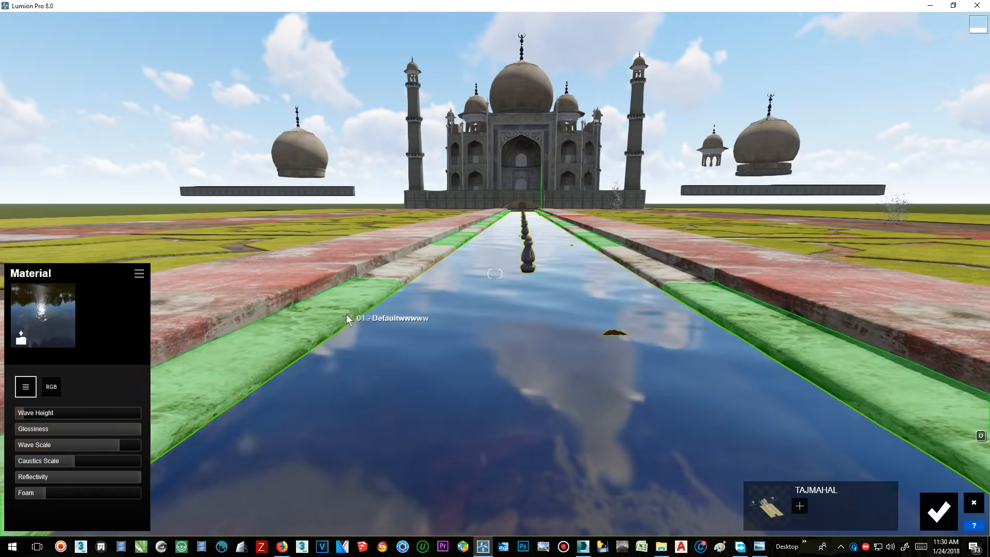
# Step: Assign the Standard material with generated normal maps to the dome and minaret surfaces, and dismiss the pop-up notification
pyautogui.click(343, 316)
pyautogui.click(40, 320)
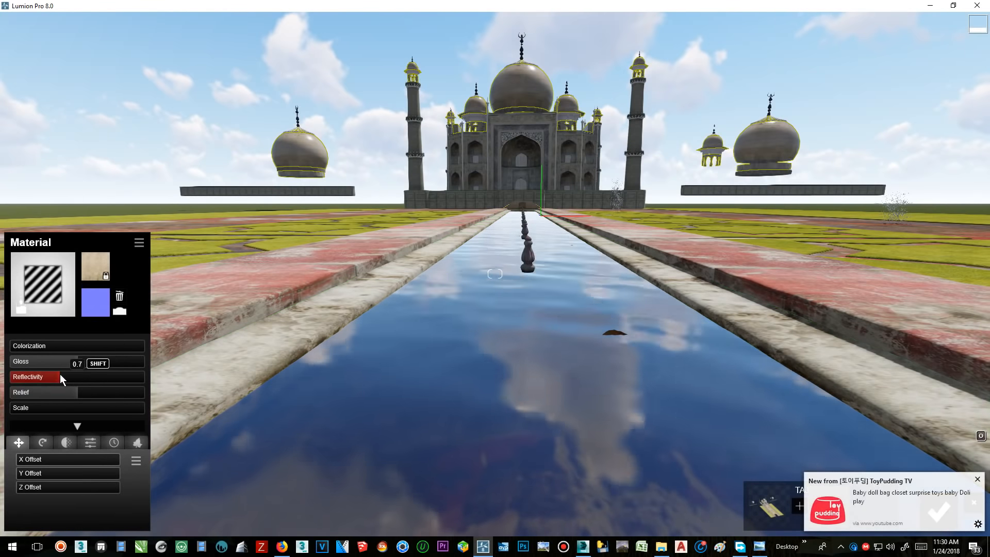
pyautogui.click(414, 101)
pyautogui.click(40, 331)
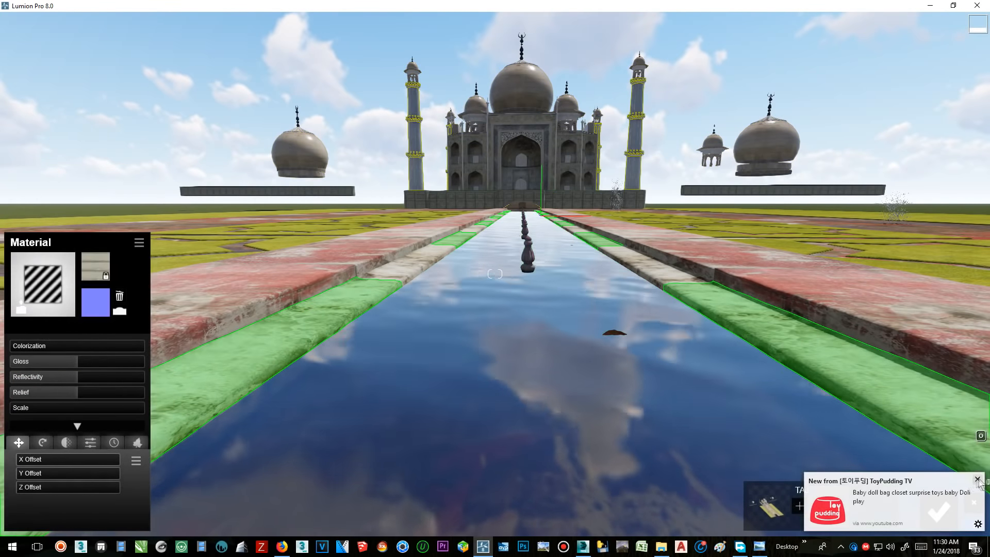
pyautogui.click(977, 479)
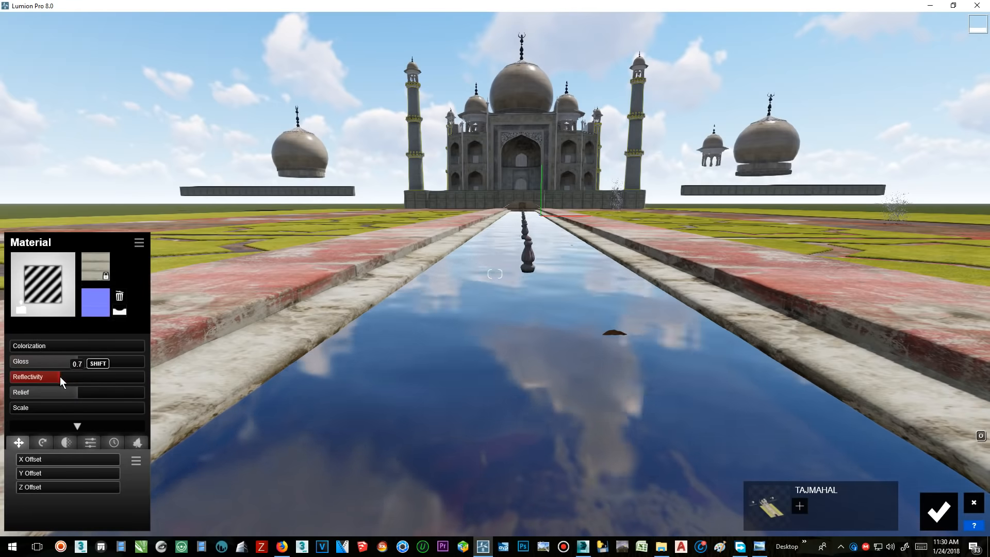
# Step: Assign the Standard material to the red paving beside the channel and create its normal map
pyautogui.click(238, 307)
pyautogui.click(40, 319)
pyautogui.click(120, 311)
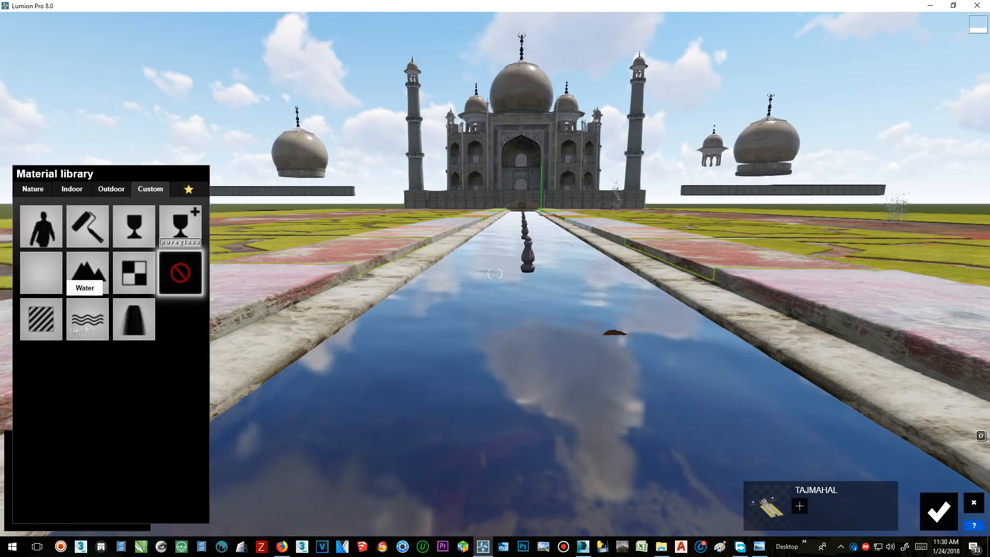
pyautogui.click(119, 311)
# Step: Assign the Standard material with a created normal map to both stone kerb surfaces along the channel
pyautogui.click(247, 347)
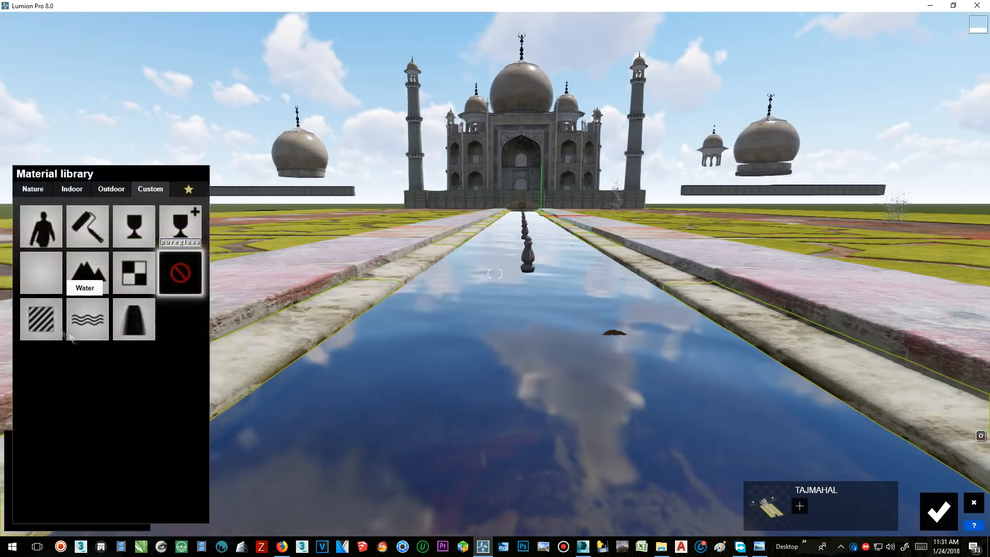
pyautogui.click(41, 320)
pyautogui.click(120, 312)
pyautogui.click(381, 275)
pyautogui.click(41, 319)
pyautogui.click(120, 312)
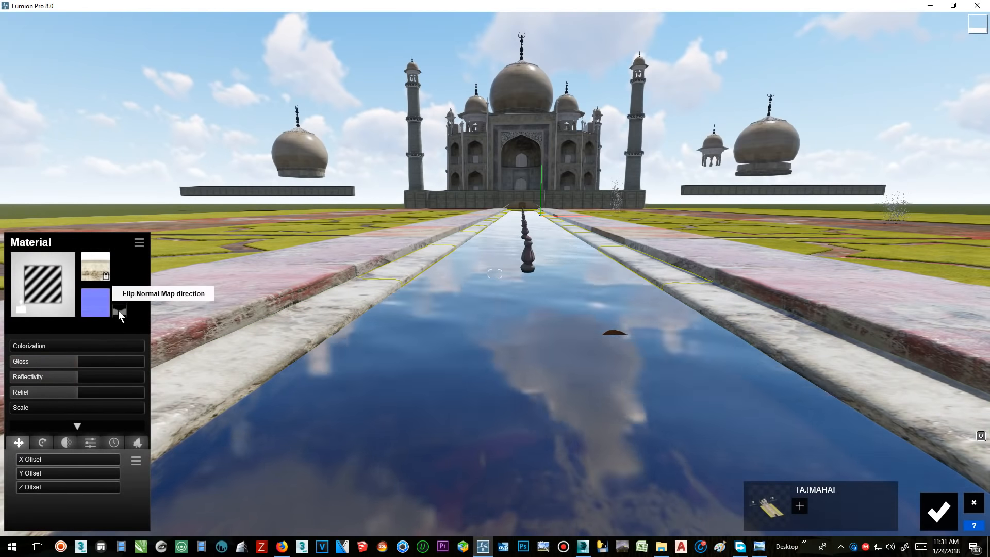
# Step: Assign the Landscape material to the lawns beside the paving and save the material changes
pyautogui.press('w')
pyautogui.moveTo(202, 253); pyautogui.dragTo(547, 335, button='right')
pyautogui.click(559, 347)
pyautogui.click(561, 350)
pyautogui.click(560, 345)
pyautogui.click(90, 281)
pyautogui.press('a')
pyautogui.moveTo(289, 288); pyautogui.dragTo(154, 299, button='right')
pyautogui.click(938, 511)
# Step: Switch to the landscape tools, view the grass settings and activate terrain painting with the sand texture
pyautogui.click(22, 378)
pyautogui.click(62, 516)
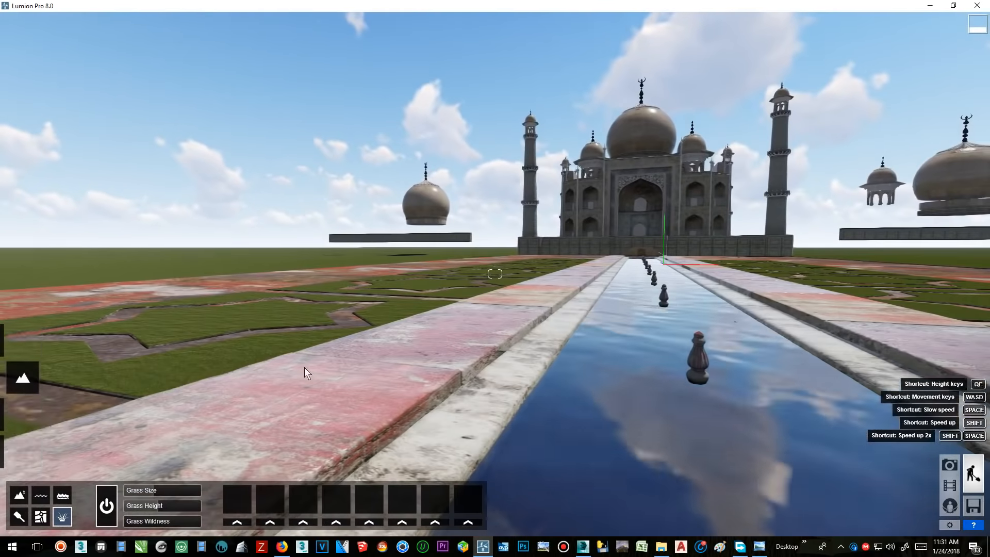
pyautogui.click(19, 516)
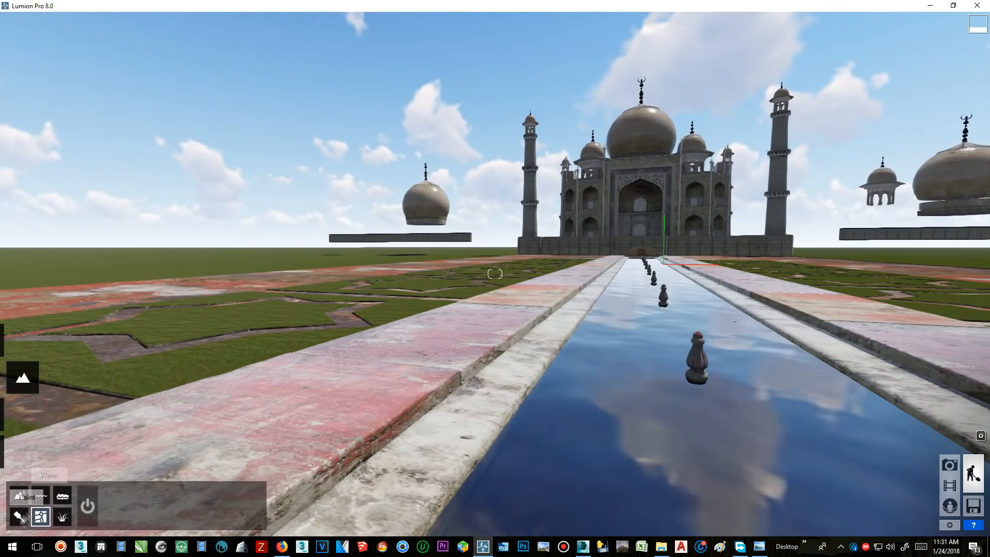
pyautogui.click(159, 509)
pyautogui.click(343, 310)
pyautogui.moveTo(595, 373); pyautogui.dragTo(636, 367, button='right')
# Step: Replace the base landscape texture with a custom diffuse grass image from the ground folder in master material > Y O G A
pyautogui.click(90, 510)
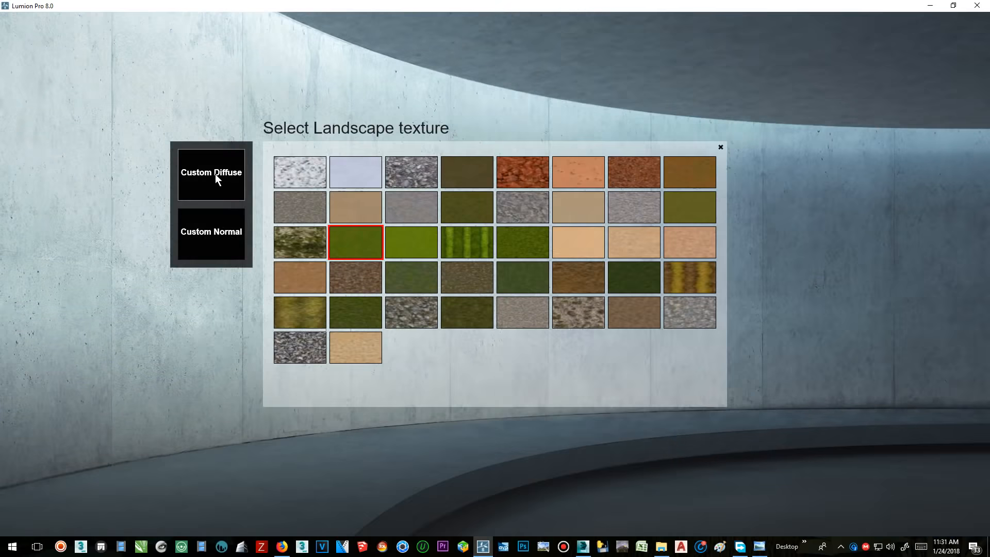
pyautogui.click(215, 174)
pyautogui.click(43, 365)
pyautogui.click(50, 376)
pyautogui.doubleClick(433, 269)
pyautogui.doubleClick(442, 454)
pyautogui.doubleClick(448, 335)
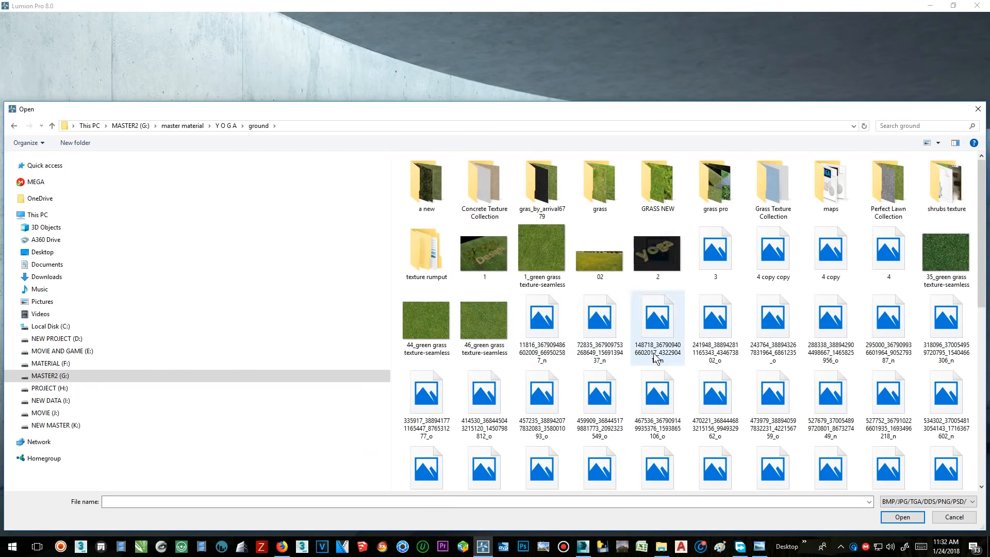
pyautogui.doubleClick(893, 388)
pyautogui.click(116, 368)
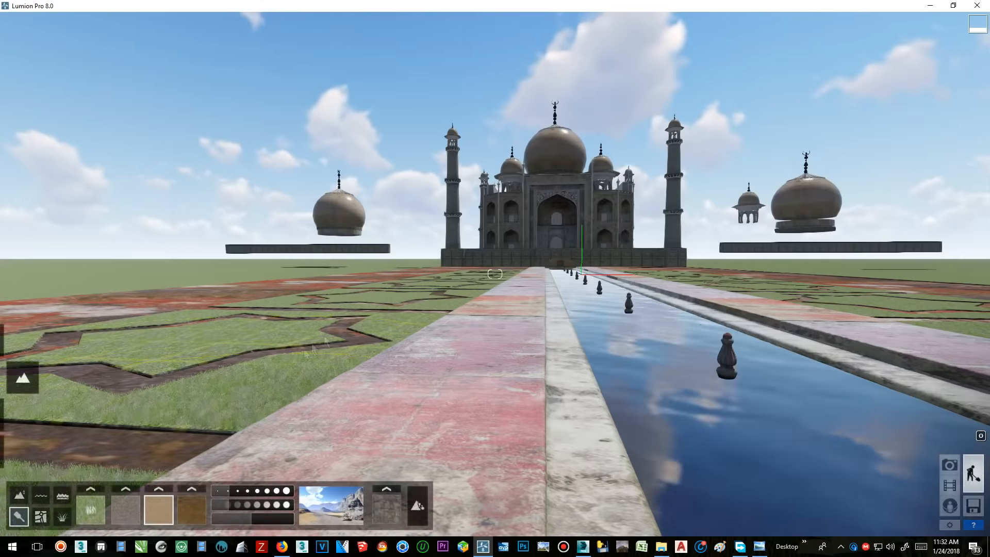
# Step: Return to material editing and assign the Standard material with a normal map to the mausoleum's arched facade
pyautogui.moveTo(268, 335); pyautogui.dragTo(371, 326, button='right')
pyautogui.moveTo(372, 327); pyautogui.dragTo(3, 294, button='middle')
pyautogui.click(2, 415)
pyautogui.click(437, 203)
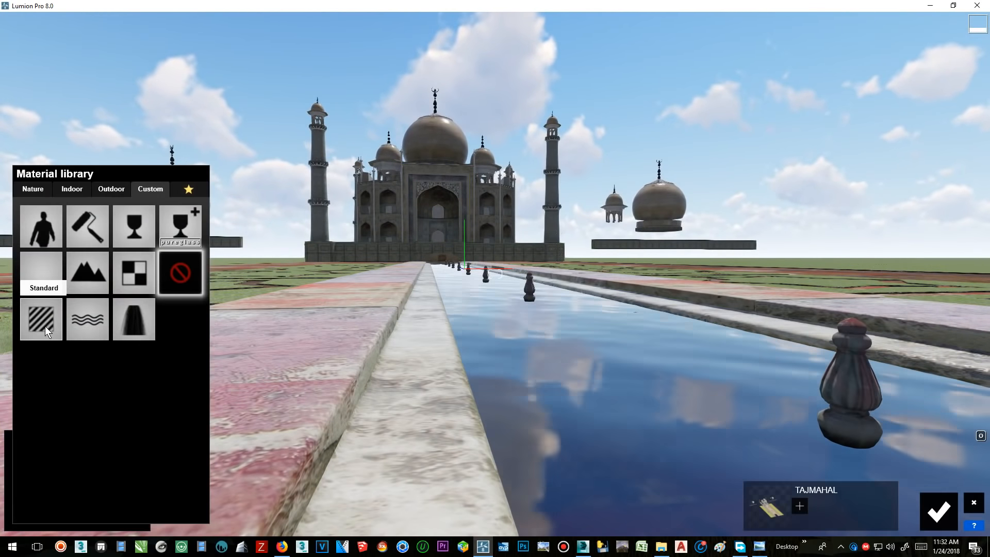
pyautogui.click(44, 264)
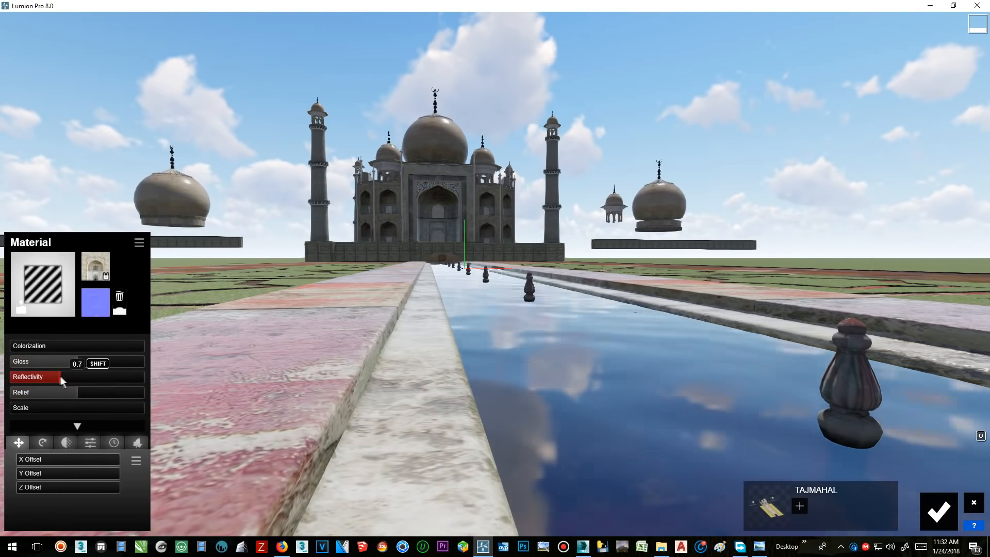
pyautogui.click(43, 283)
pyautogui.click(46, 329)
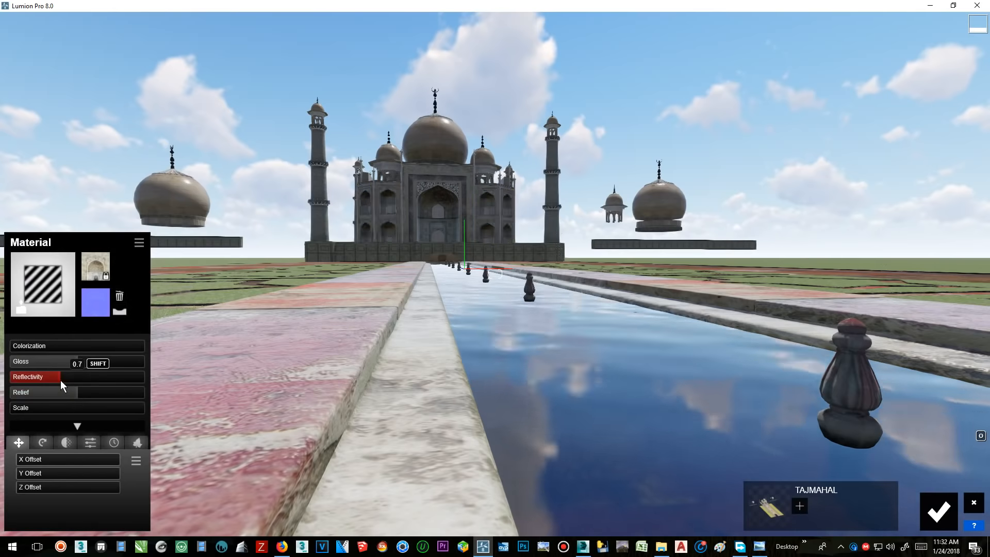
# Step: Assign the Standard material with a normal map to the fountain posts in the channel and save the material changes
pyautogui.click(850, 392)
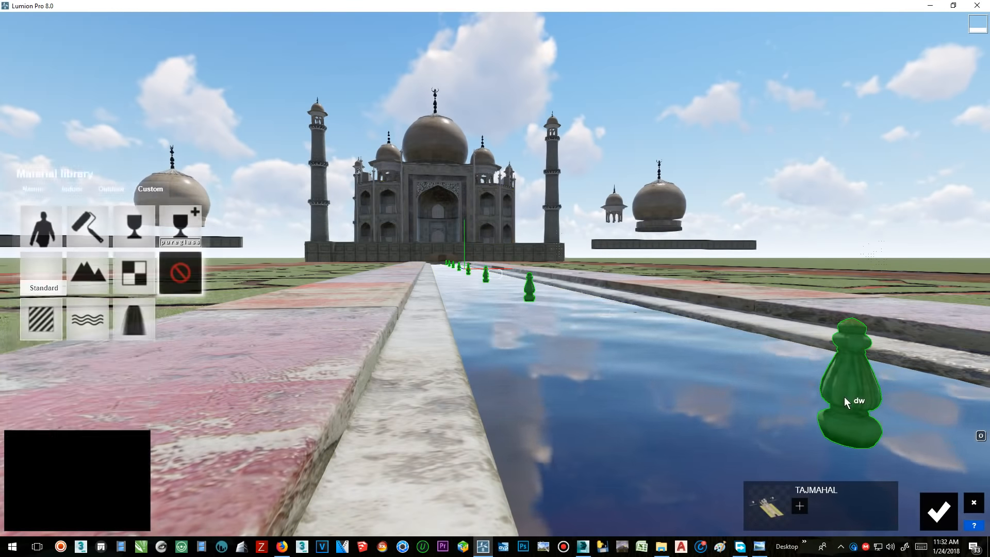
pyautogui.click(40, 324)
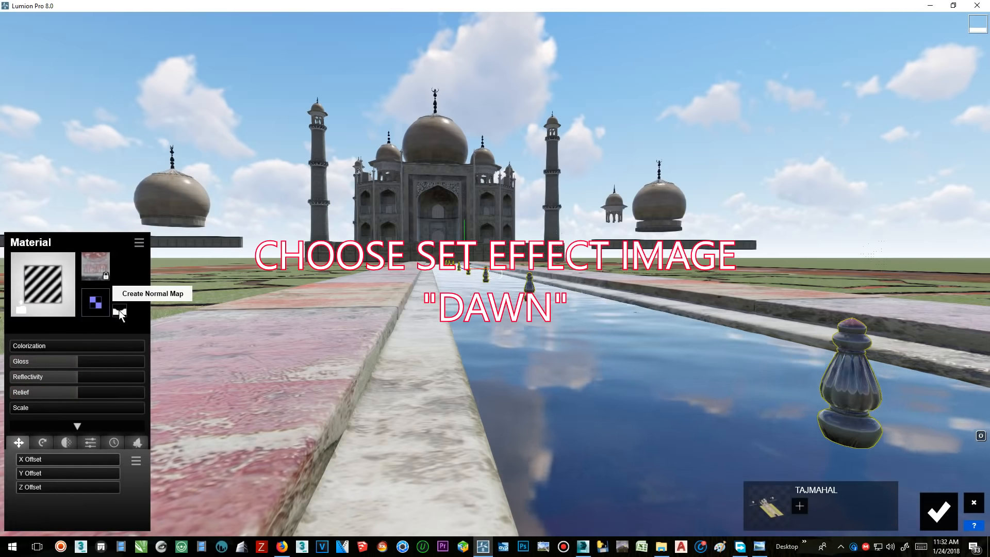
pyautogui.click(926, 520)
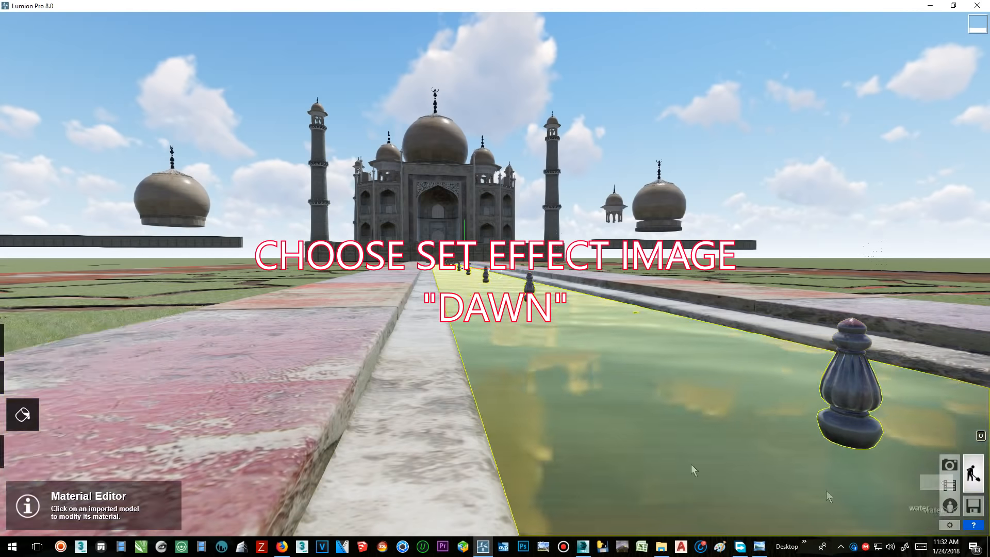
# Step: Apply the Dawn style to Photo - 1 and set its Sun effect's heading to -0.3
pyautogui.click(947, 465)
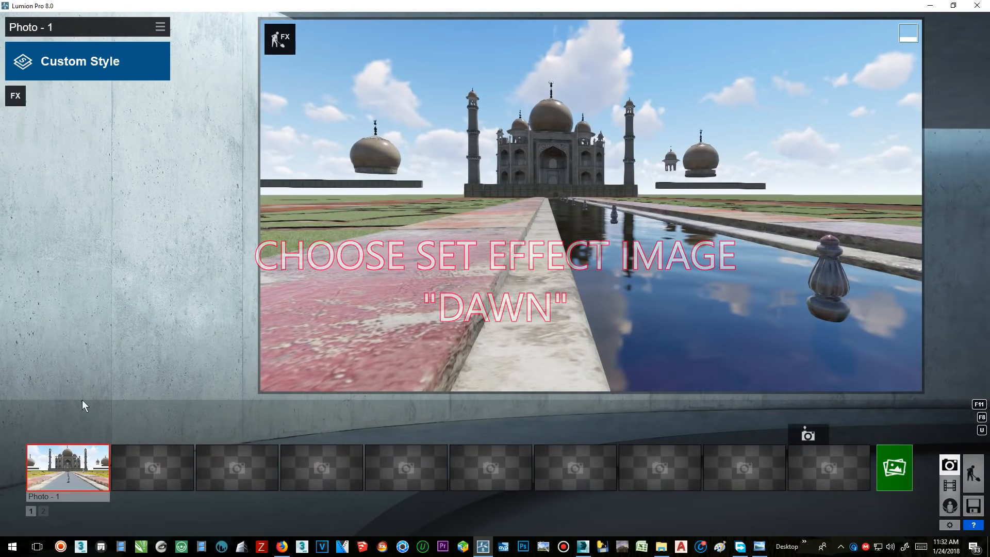
pyautogui.click(315, 262)
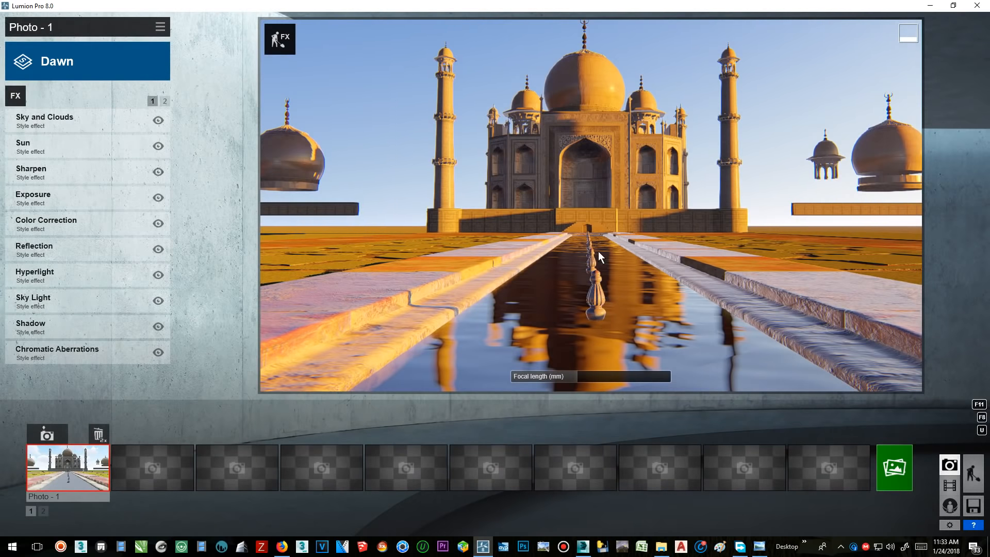
pyautogui.click(107, 146)
pyautogui.moveTo(110, 155); pyautogui.dragTo(67, 153)
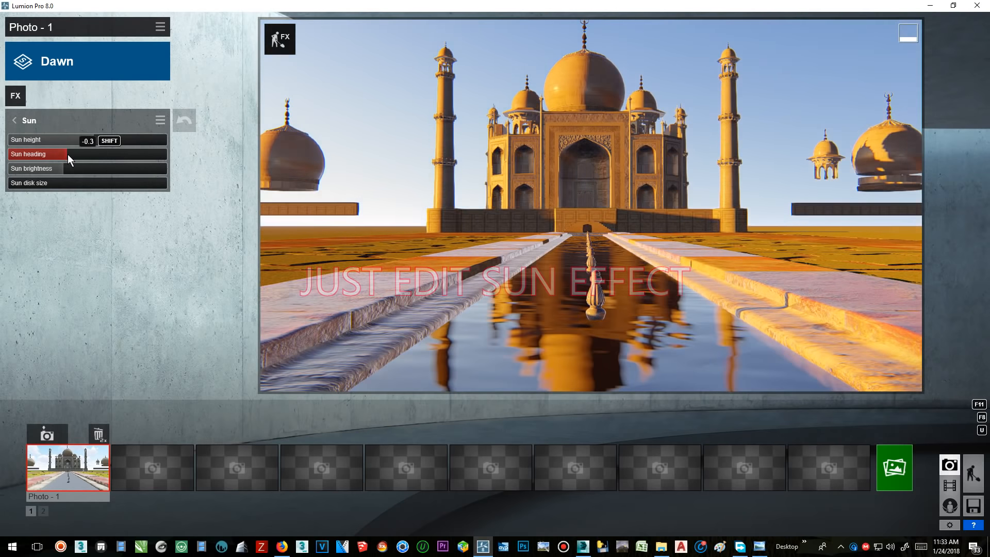
# Step: Check the Taj Mahal reference image 04 and increase the Sun effect's heading slightly
pyautogui.click(758, 547)
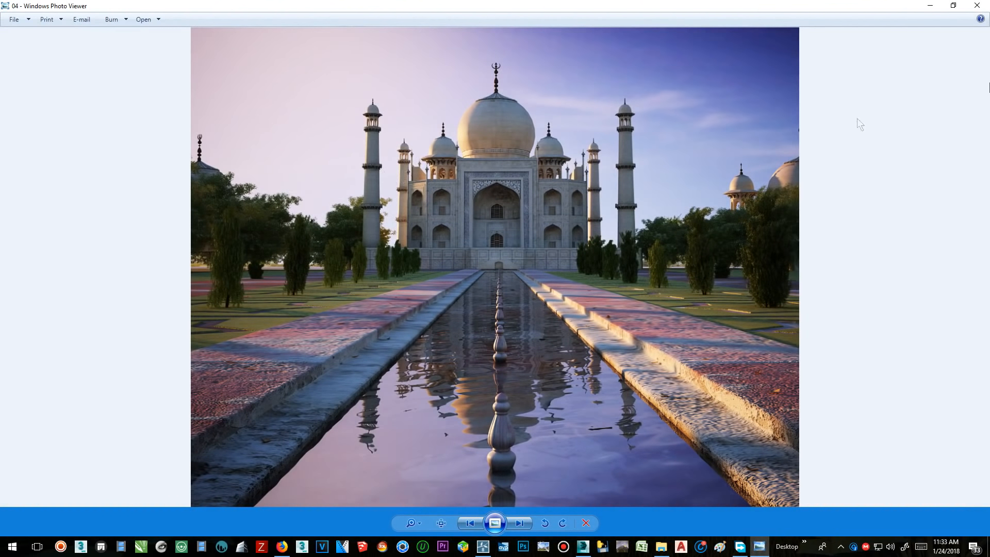
pyautogui.click(933, 8)
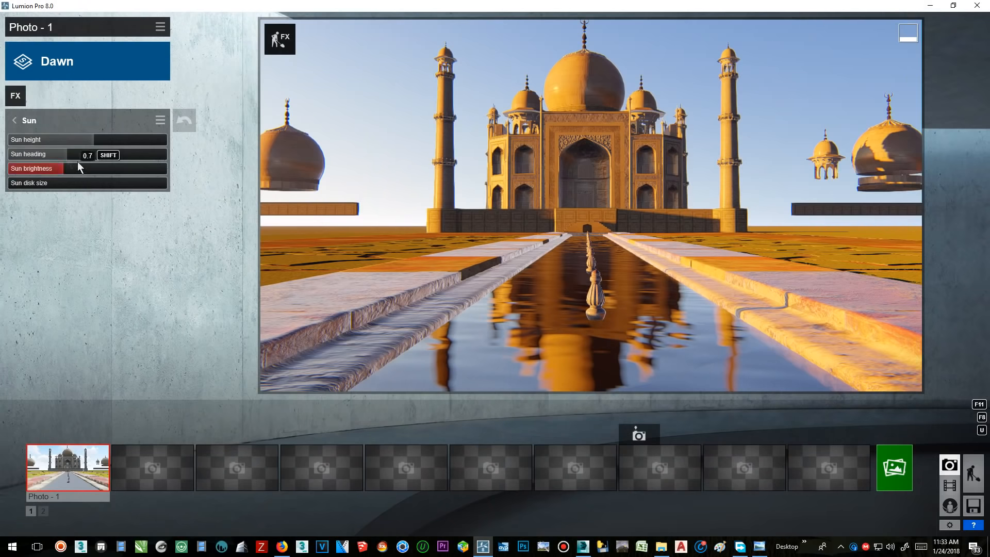
pyautogui.moveTo(66, 154); pyautogui.dragTo(77, 155)
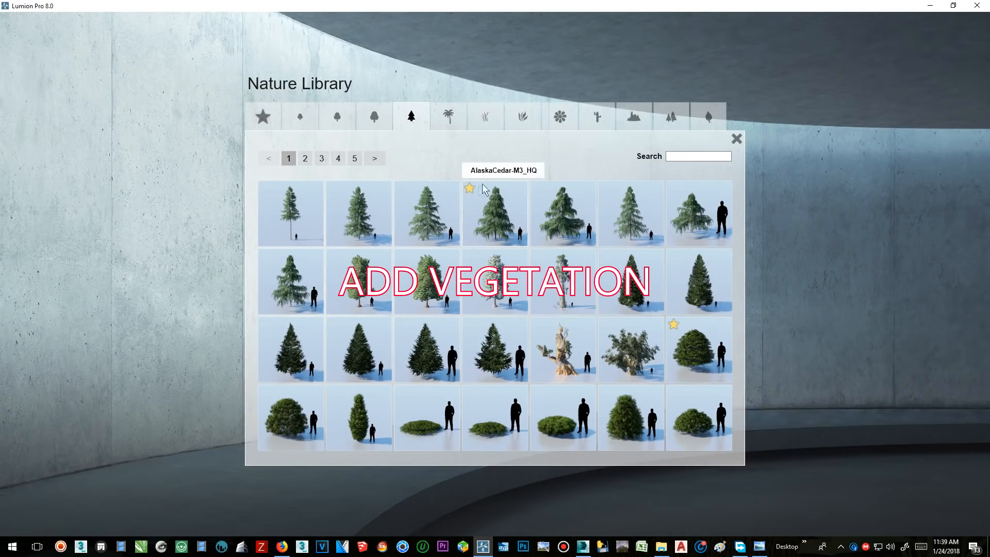
# Step: Select the tall Japanese false cypress from page 3 of the Nature Library's conifers
pyautogui.click(338, 159)
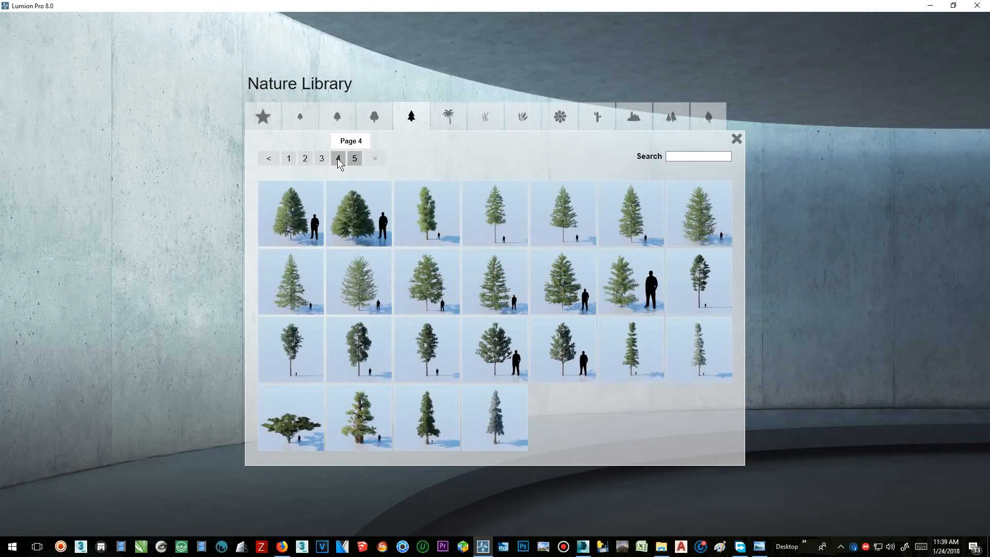
pyautogui.click(322, 159)
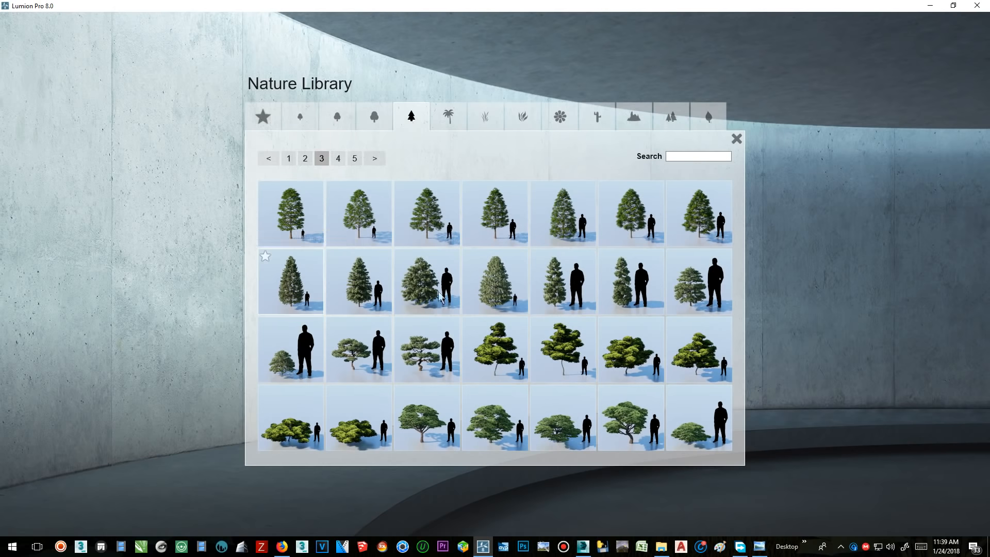
pyautogui.click(294, 303)
# Step: Plant a row of Japanese false cypresses in the star-shaped lawn beds along one side of the channel
pyautogui.click(798, 358)
pyautogui.click(515, 187)
pyautogui.moveTo(514, 186); pyautogui.dragTo(541, 221, button='right')
pyautogui.click(649, 189)
pyautogui.click(774, 166)
pyautogui.press('s')
pyautogui.moveTo(773, 166); pyautogui.dragTo(673, 287, button='right')
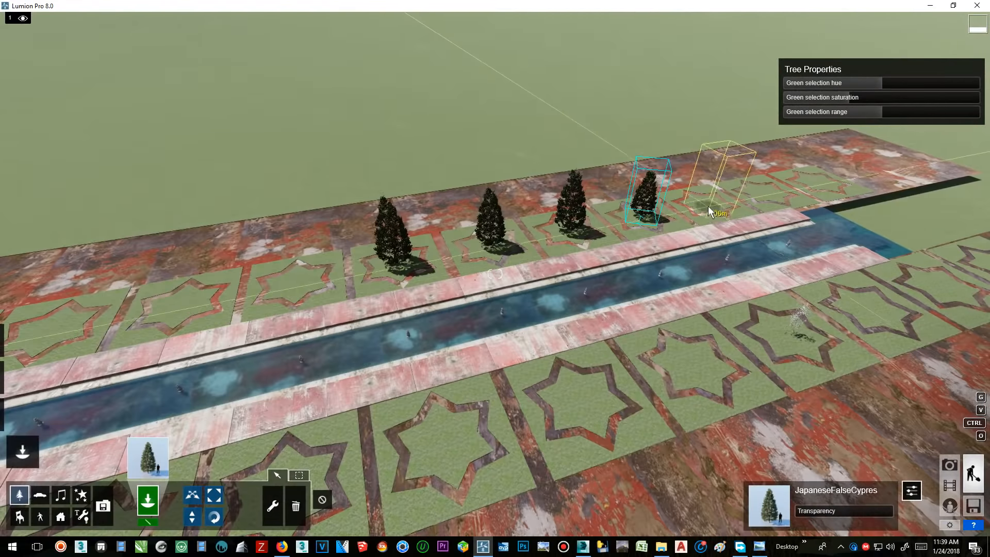
pyautogui.moveTo(181, 304); pyautogui.dragTo(369, 267, button='right')
pyautogui.click(640, 372)
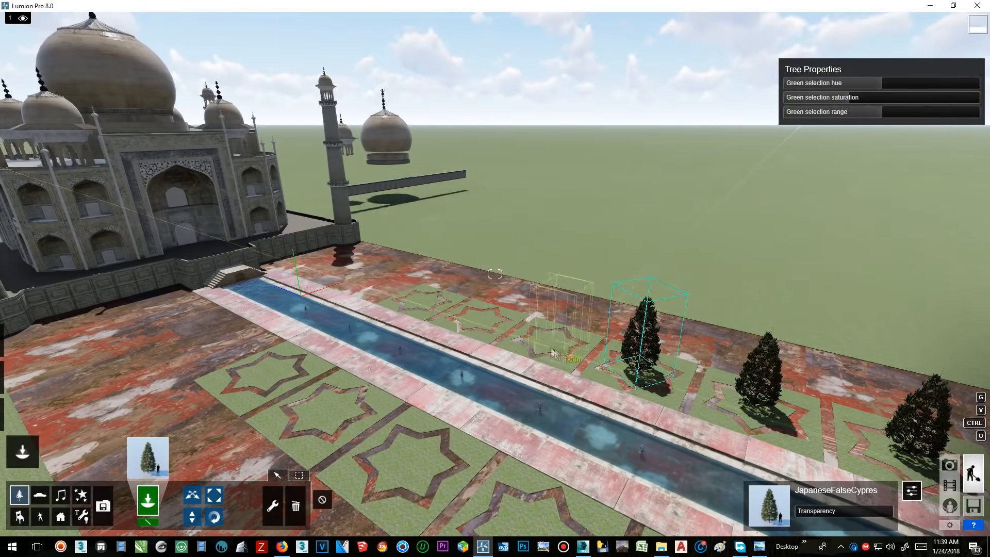
pyautogui.press('w')
pyautogui.moveTo(427, 308); pyautogui.dragTo(348, 338, button='right')
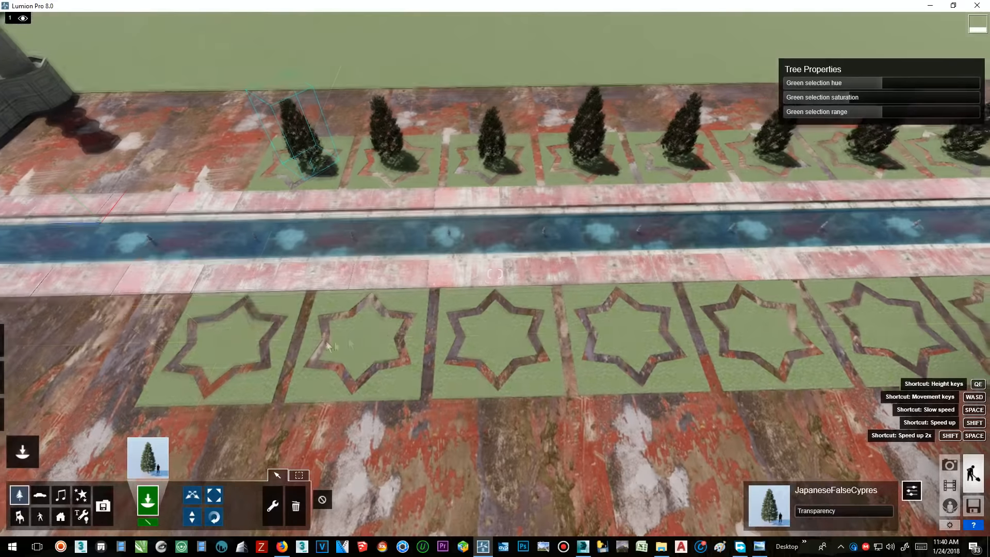
# Step: Plant a matching row of Japanese false cypresses in the star-shaped beds on the opposite side of the channel
pyautogui.click(222, 339)
pyautogui.click(361, 337)
pyautogui.click(500, 332)
pyautogui.click(633, 333)
pyautogui.press('s')
pyautogui.press('d')
pyautogui.click(529, 334)
pyautogui.click(656, 332)
pyautogui.click(788, 333)
pyautogui.press('d')
pyautogui.click(478, 335)
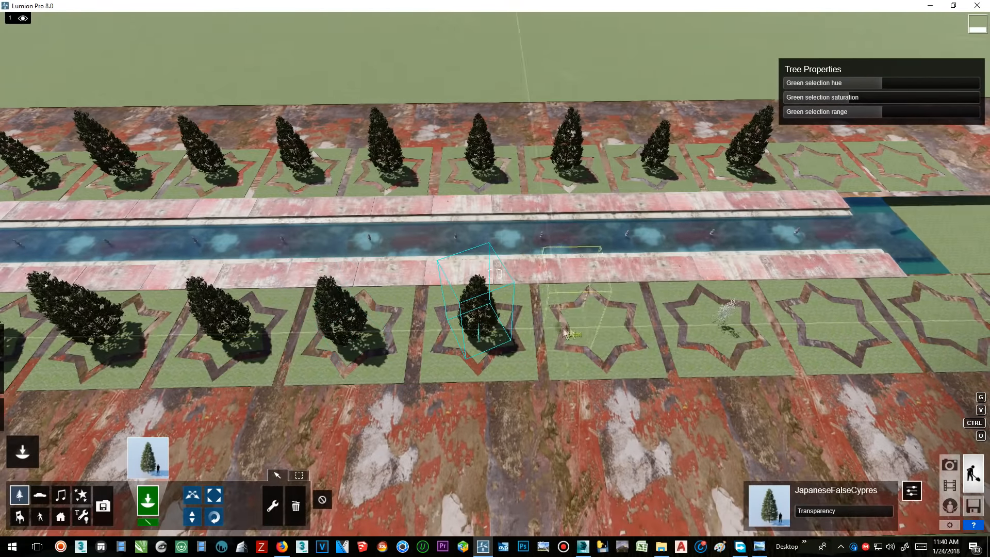
pyautogui.click(730, 325)
pyautogui.click(846, 324)
pyautogui.press('d')
pyautogui.click(923, 325)
# Step: Switch the tree used for planting to a shorter, bushier conifer from page 3 of the Nature Library
pyautogui.press('w')
pyautogui.moveTo(165, 315); pyautogui.dragTo(413, 360, button='right')
pyautogui.press('w')
pyautogui.moveTo(412, 238); pyautogui.dragTo(478, 225, button='right')
pyautogui.press('s')
pyautogui.click(148, 457)
pyautogui.click(358, 276)
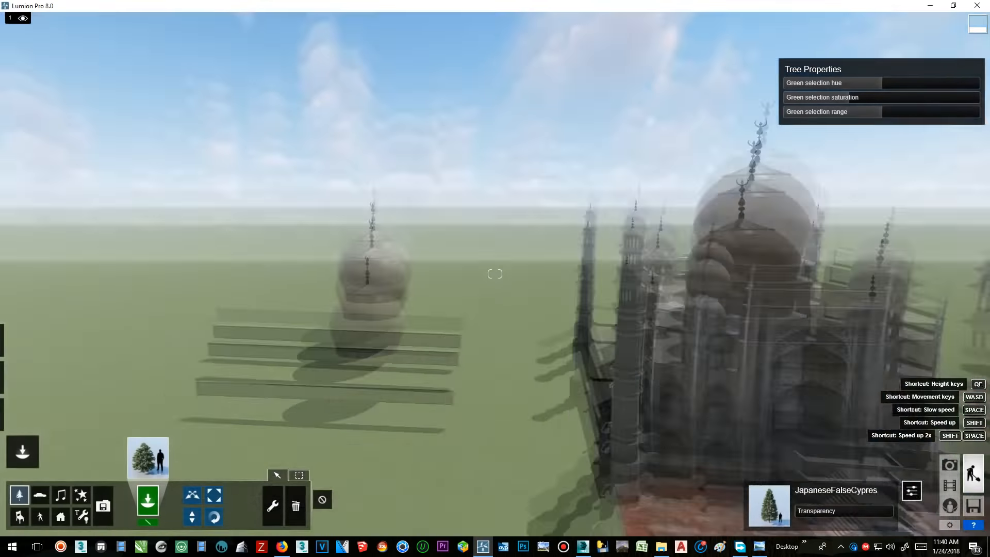
# Step: Select the WaterOak_M2 tree from page 6 of the Nature Library's large broadleaf trees for planting
pyautogui.click(148, 457)
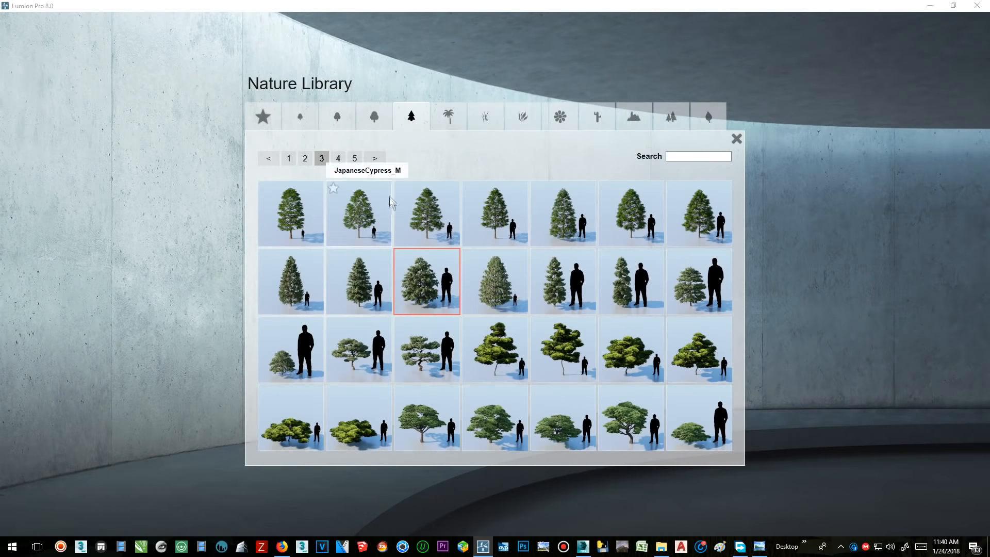
pyautogui.click(387, 158)
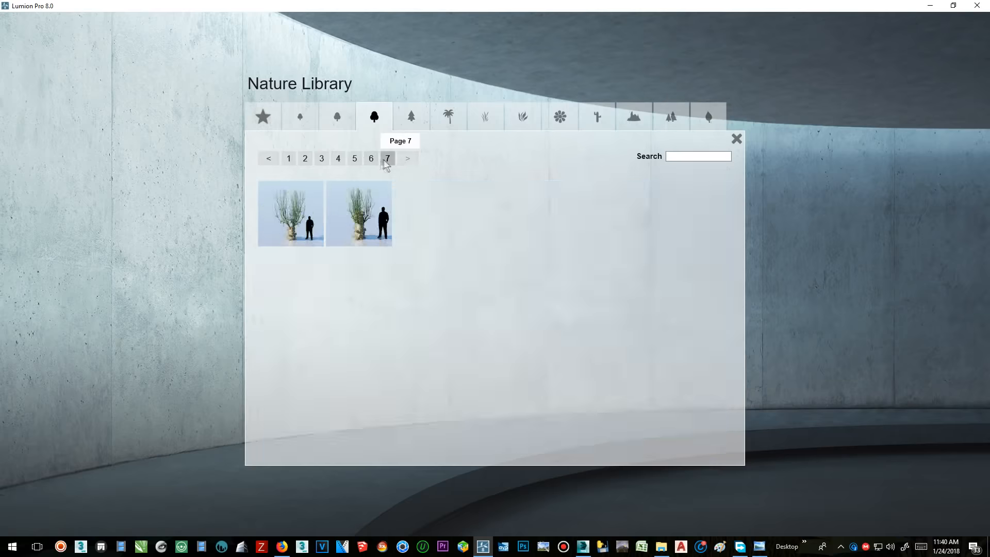
pyautogui.click(370, 158)
pyautogui.click(487, 243)
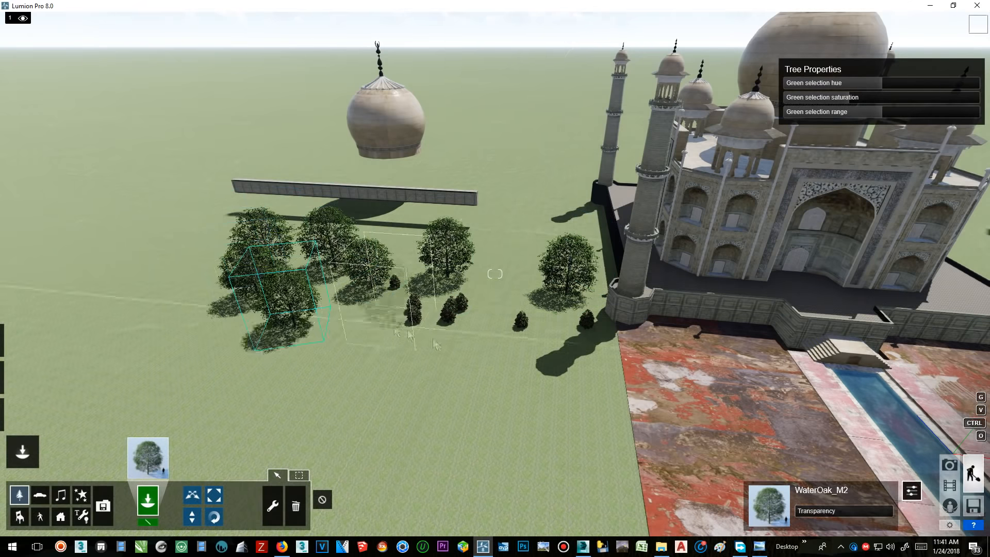
# Step: Plant four more WaterOak_M2 trees on the lawn beside the mausoleum, behind the existing cluster
pyautogui.click(526, 217)
pyautogui.click(565, 207)
pyautogui.click(575, 181)
pyautogui.click(528, 195)
# Step: Switch to a drooping, willow-like broadleaf tree from the Nature Library and plant several on the lawn beside the mausoleum
pyautogui.click(148, 458)
pyautogui.click(700, 281)
pyautogui.click(537, 330)
pyautogui.click(489, 288)
pyautogui.click(340, 304)
# Step: Plant more of the drooping trees among the oaks and on the opposite side of the mausoleum, near the floating dome
pyautogui.moveTo(340, 304); pyautogui.dragTo(342, 239, button='right')
pyautogui.click(567, 343)
pyautogui.moveTo(567, 343); pyautogui.dragTo(639, 294, button='right')
pyautogui.click(644, 229)
pyautogui.click(659, 172)
pyautogui.click(704, 160)
pyautogui.click(279, 314)
pyautogui.moveTo(278, 315); pyautogui.dragTo(278, 371, button='right')
pyautogui.click(311, 242)
pyautogui.moveTo(311, 241); pyautogui.dragTo(315, 180, button='right')
# Step: Switch to the WaterOak_M tree and plant it between the drooping trees beside the mausoleum
pyautogui.click(148, 458)
pyautogui.click(630, 281)
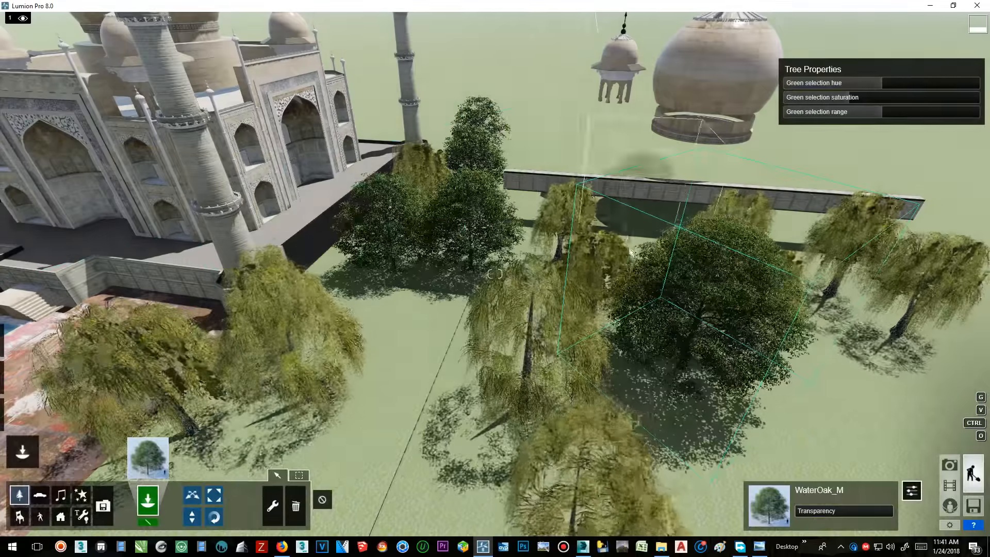
pyautogui.click(637, 216)
pyautogui.click(523, 243)
# Step: Shift the green selection hue of the planted WaterOak_M foliage and lower the trees with the vertical move
pyautogui.press('w')
pyautogui.moveTo(837, 301); pyautogui.dragTo(715, 263, button='right')
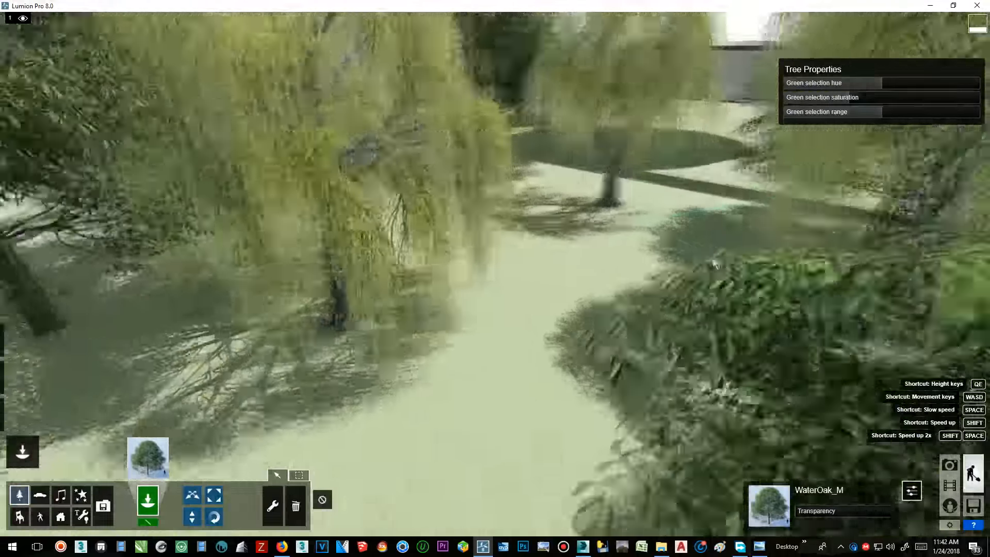
pyautogui.press('w')
pyautogui.click(191, 516)
pyautogui.moveTo(882, 83); pyautogui.dragTo(935, 83)
pyautogui.click(522, 313)
pyautogui.moveTo(522, 312); pyautogui.dragTo(524, 379)
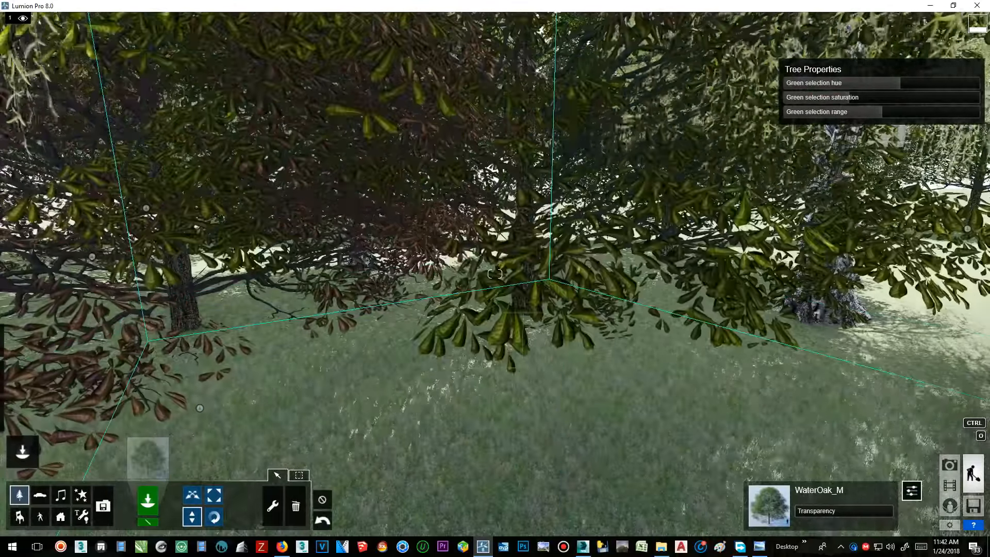
pyautogui.moveTo(819, 311); pyautogui.dragTo(816, 385)
# Step: Check the planting from the saved Photo - 1 camera, and return to Build mode
pyautogui.press('w')
pyautogui.moveTo(817, 385); pyautogui.dragTo(897, 379, button='right')
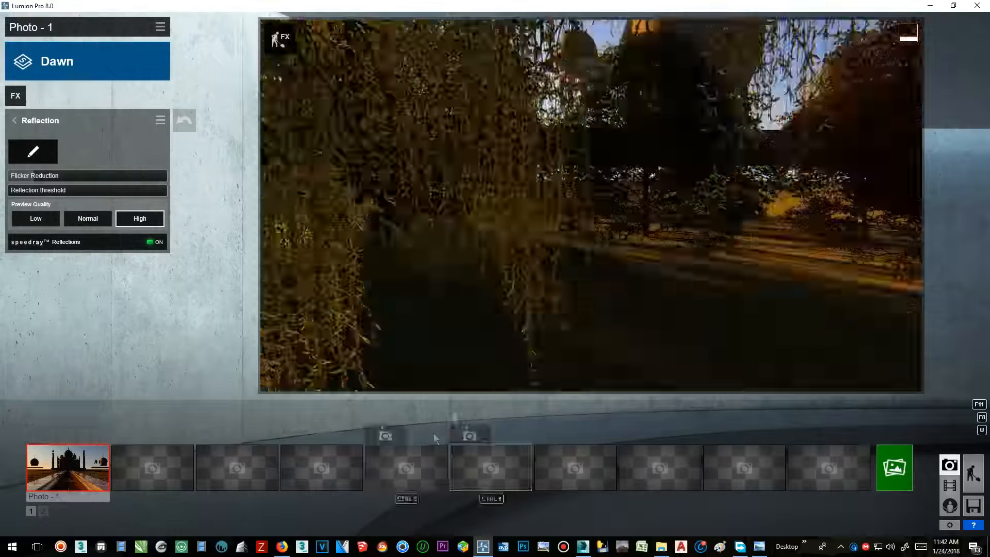
pyautogui.click(100, 434)
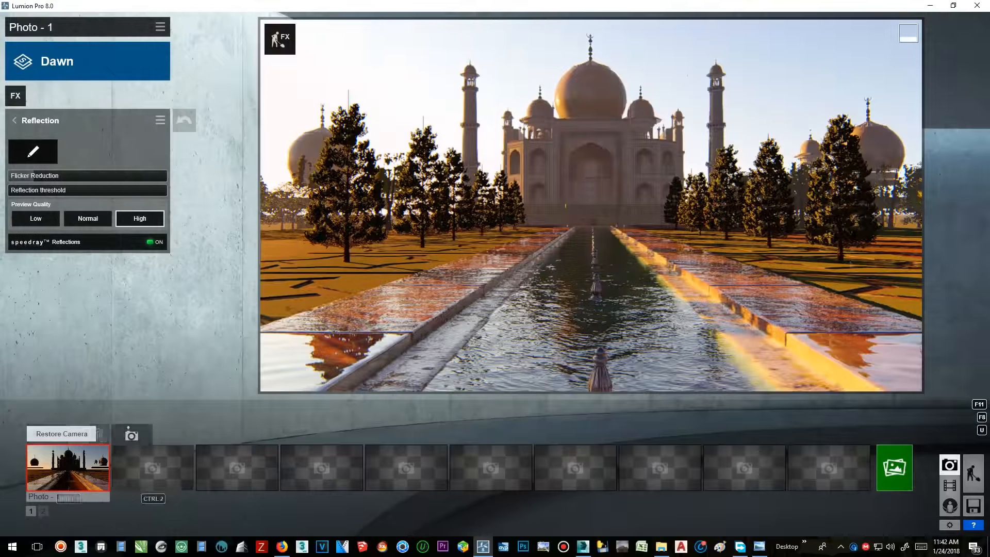
pyautogui.click(974, 481)
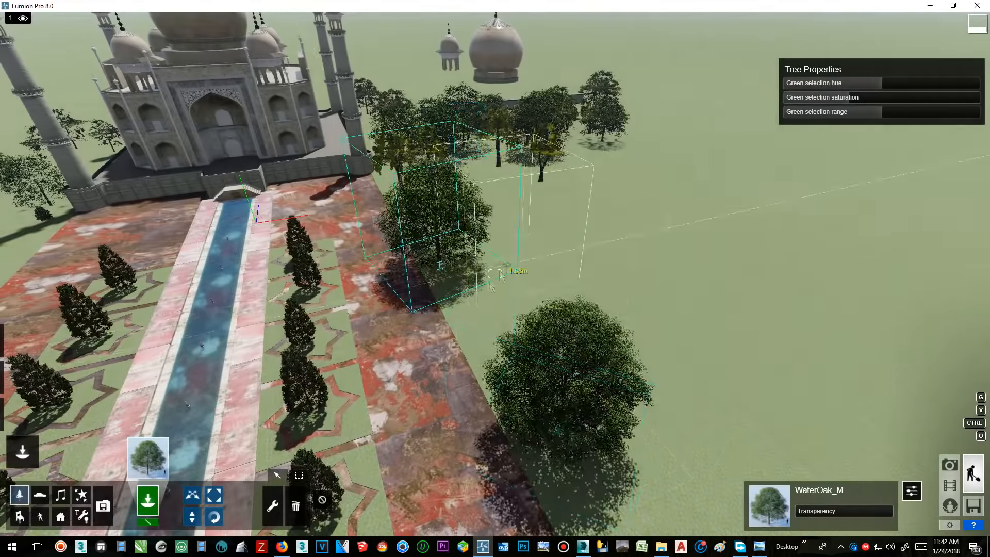
# Step: Plant a spaced row of WaterOak_M trees along the outer edge of the red paving on one side
pyautogui.moveTo(491, 287); pyautogui.dragTo(438, 273, button='right')
pyautogui.click(449, 217)
pyautogui.click(453, 310)
pyautogui.moveTo(452, 310); pyautogui.dragTo(607, 262, button='right')
pyautogui.click(540, 252)
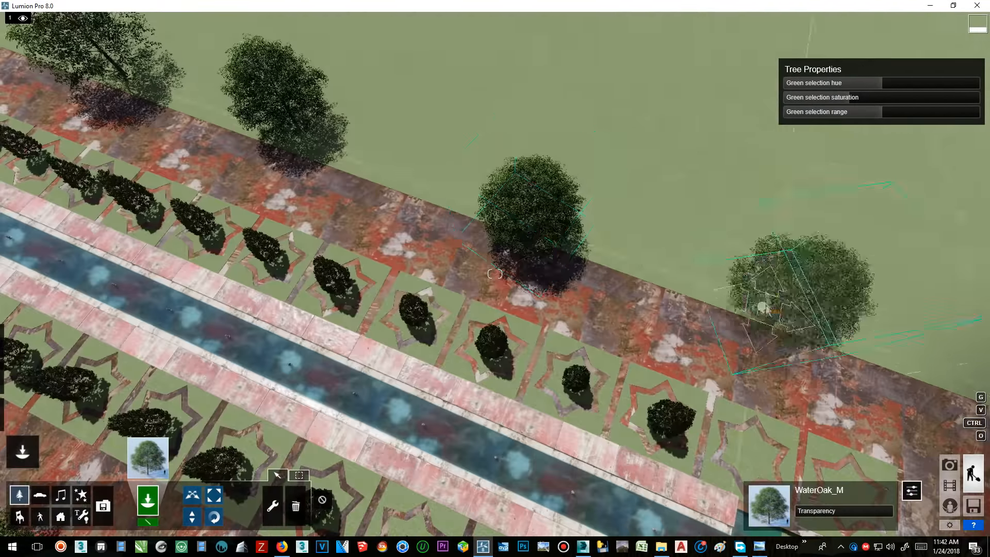
pyautogui.click(762, 308)
# Step: Continue planting WaterOak_M trees around the site, including the open lawn by the floating domes and wall
pyautogui.moveTo(763, 309); pyautogui.dragTo(495, 273, button='right')
pyautogui.click(437, 172)
pyautogui.moveTo(437, 172); pyautogui.dragTo(361, 217, button='right')
pyautogui.moveTo(495, 274); pyautogui.dragTo(466, 301, button='right')
pyautogui.press('w')
pyautogui.press('s')
pyautogui.click(199, 239)
pyautogui.click(84, 225)
pyautogui.moveTo(876, 335); pyautogui.dragTo(855, 324, button='right')
pyautogui.press('w')
pyautogui.press('s')
pyautogui.press('w')
# Step: Select the cream multi-storey apartment building from page 1 of the Outdoor Library's buildings for placement
pyautogui.click(19, 516)
pyautogui.click(60, 516)
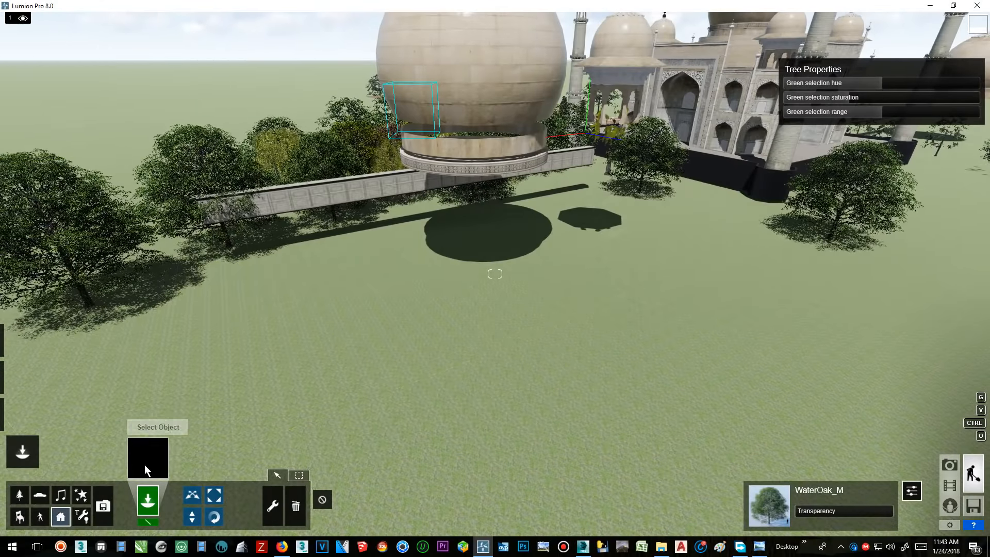
pyautogui.click(144, 464)
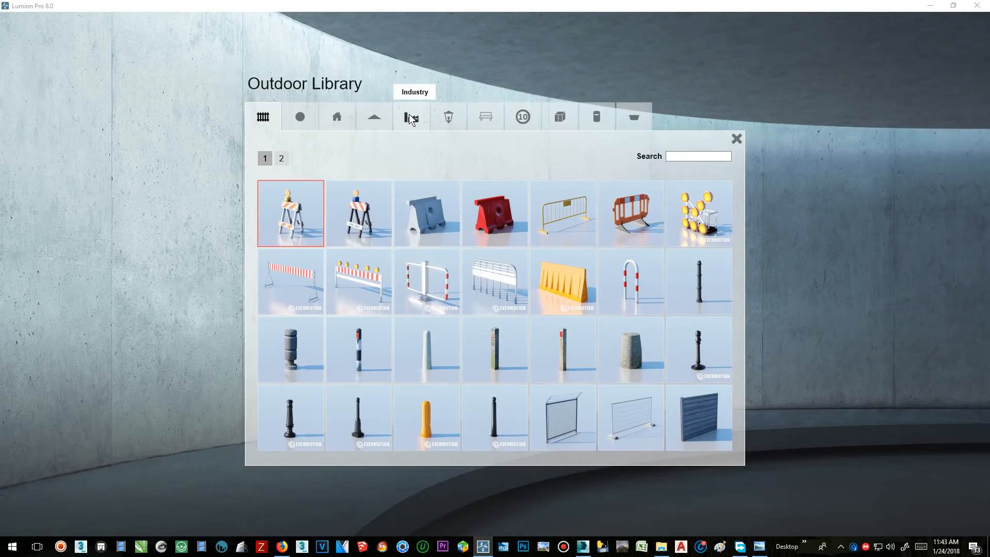
pyautogui.click(412, 119)
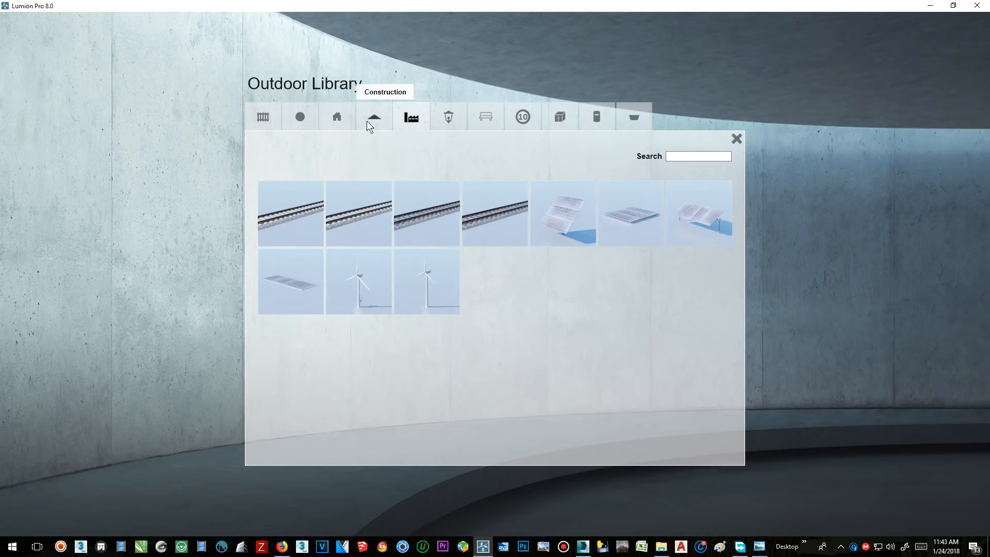
pyautogui.click(374, 117)
pyautogui.click(337, 118)
pyautogui.click(281, 159)
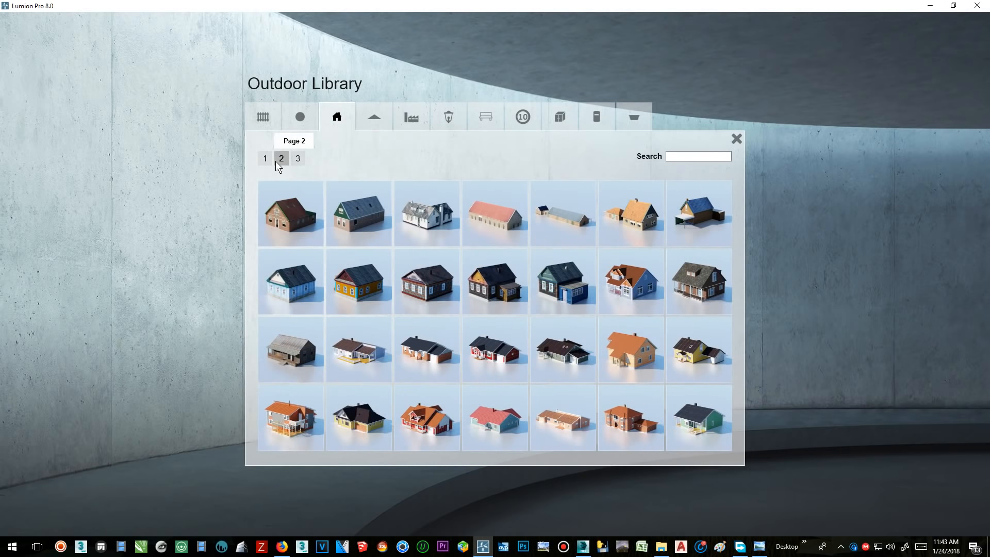
pyautogui.click(297, 158)
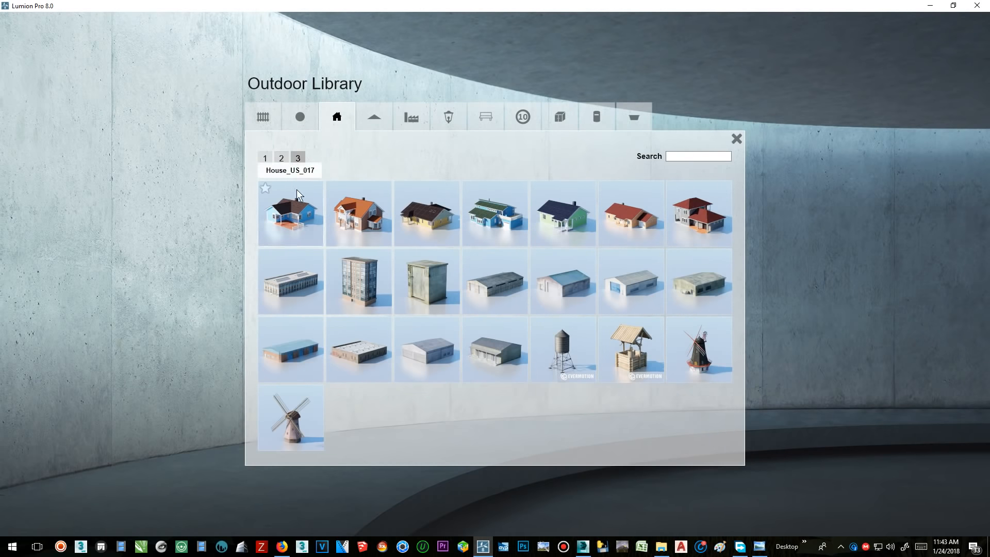
pyautogui.click(272, 160)
pyautogui.click(699, 213)
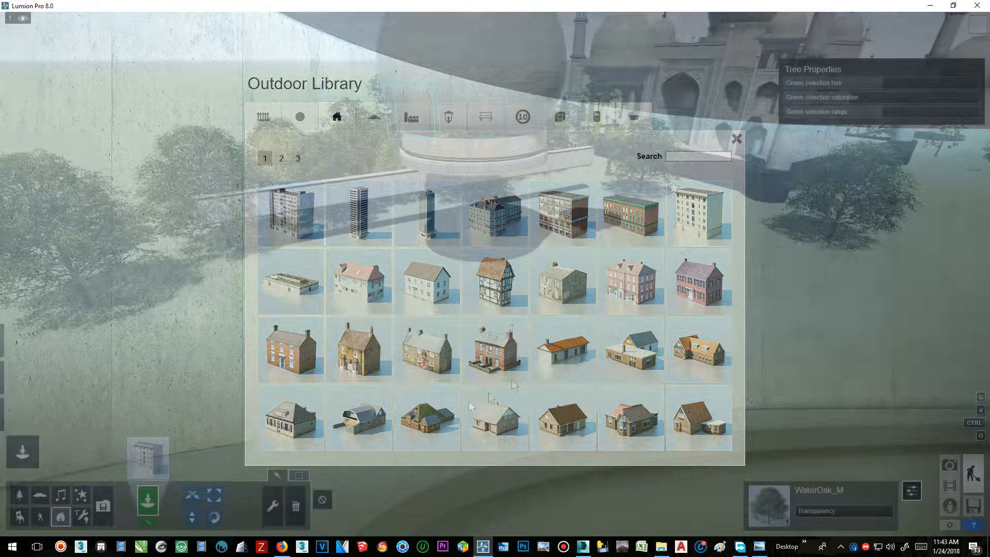
# Step: Place the apartment building on the lawn under the floating dome
pyautogui.moveTo(365, 256); pyautogui.dragTo(478, 461)
pyautogui.scroll(-2, 487, 430)
pyautogui.moveTo(492, 419); pyautogui.dragTo(592, 128, button='right')
# Step: Duplicate the apartment building to form a two-building block under the floating domes on each side of the mausoleum
pyautogui.click(193, 496)
pyautogui.keyDown('alt'); pyautogui.moveTo(432, 279); pyautogui.dragTo(630, 178); pyautogui.keyUp('alt')
pyautogui.moveTo(630, 178); pyautogui.dragTo(871, 203, button='right')
pyautogui.moveTo(583, 287); pyautogui.dragTo(590, 276)
pyautogui.moveTo(591, 276); pyautogui.dragTo(650, 349, button='right')
pyautogui.keyDown('alt'); pyautogui.moveTo(651, 348); pyautogui.dragTo(250, 209); pyautogui.keyUp('alt')
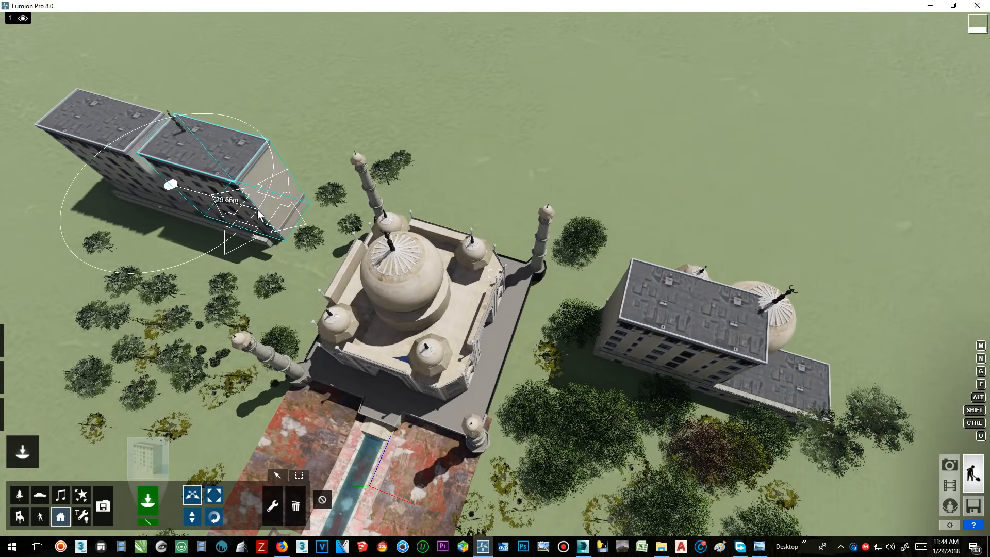
# Step: Lower the taller buildings so the floating domes rise above their roofs on both sides
pyautogui.moveTo(651, 346); pyautogui.dragTo(627, 367)
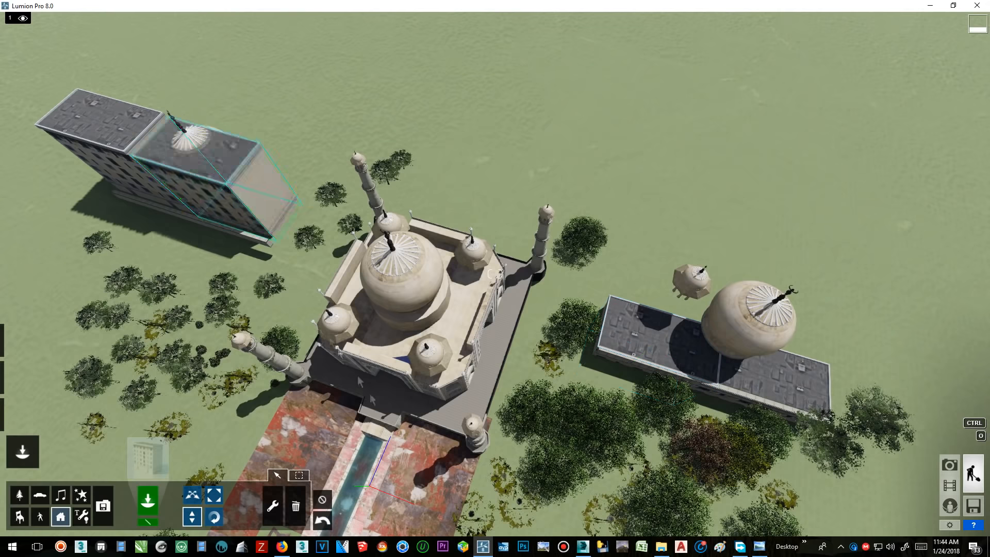
pyautogui.moveTo(170, 184); pyautogui.dragTo(201, 223)
pyautogui.moveTo(201, 222); pyautogui.dragTo(437, 355, button='right')
pyautogui.press('s')
# Step: Reposition the apartment building horizontally in relation to the floating dome
pyautogui.click(193, 496)
pyautogui.moveTo(414, 411); pyautogui.dragTo(414, 409)
pyautogui.press('s')
pyautogui.moveTo(414, 408); pyautogui.dragTo(393, 244, button='right')
pyautogui.press('w')
pyautogui.moveTo(395, 196); pyautogui.dragTo(936, 333)
# Step: Fine-tune the building's position under the floating dome and lower the taller block towards its neighbour's height
pyautogui.press('h')
pyautogui.press('d')
pyautogui.moveTo(917, 343); pyautogui.dragTo(689, 376, button='right')
pyautogui.press('m')
pyautogui.moveTo(465, 228); pyautogui.dragTo(466, 229)
pyautogui.press('a')
pyautogui.moveTo(260, 374); pyautogui.dragTo(458, 315, button='right')
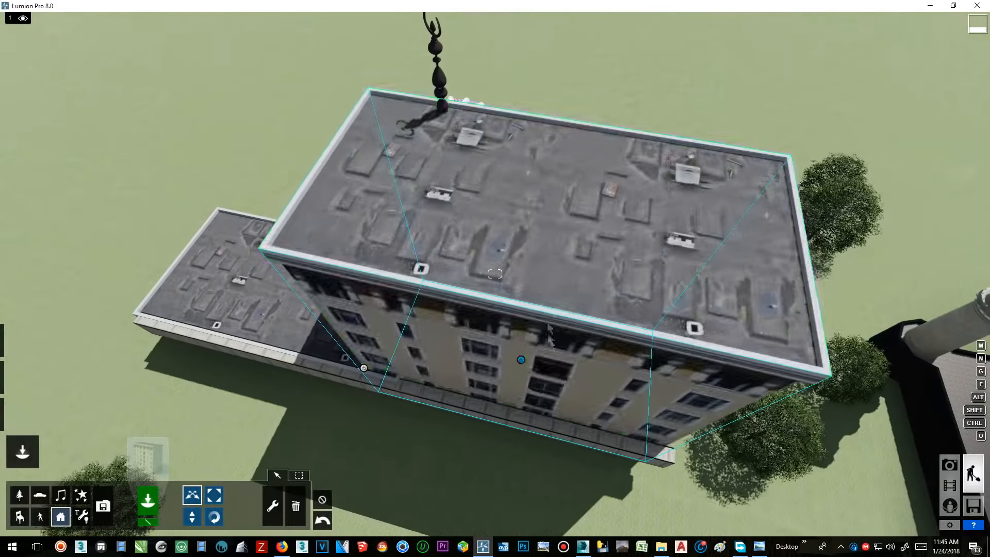
pyautogui.press('h')
pyautogui.moveTo(527, 363); pyautogui.dragTo(422, 433)
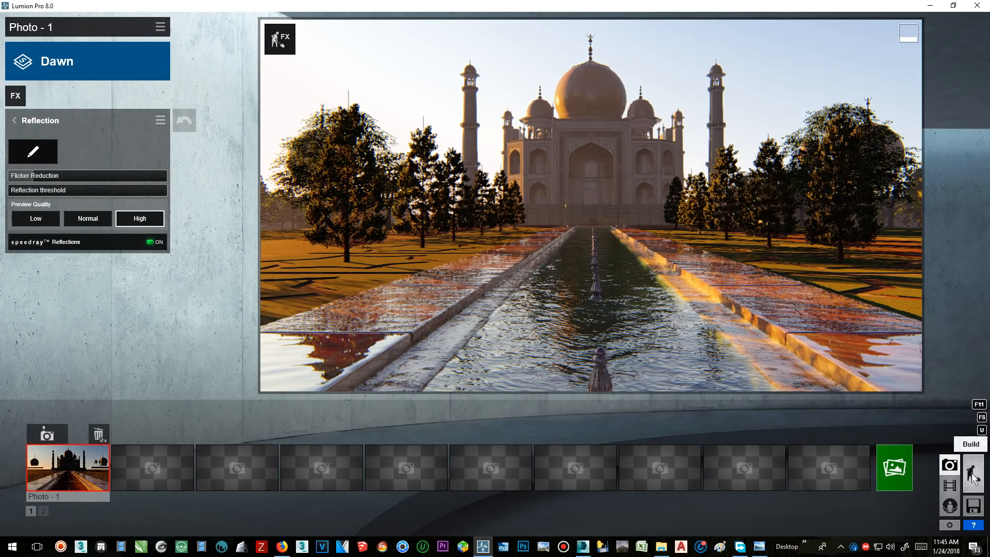
# Step: Return to the scene for a last edit, and slightly adjust the sun heading in Photo - 1's Sun effect
pyautogui.click(973, 473)
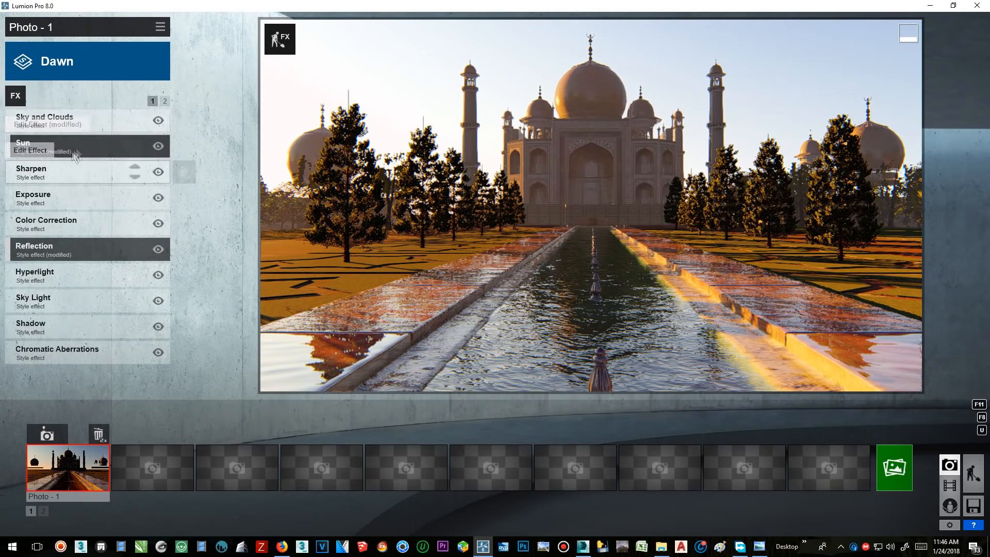
pyautogui.click(31, 146)
pyautogui.moveTo(76, 155); pyautogui.dragTo(74, 154)
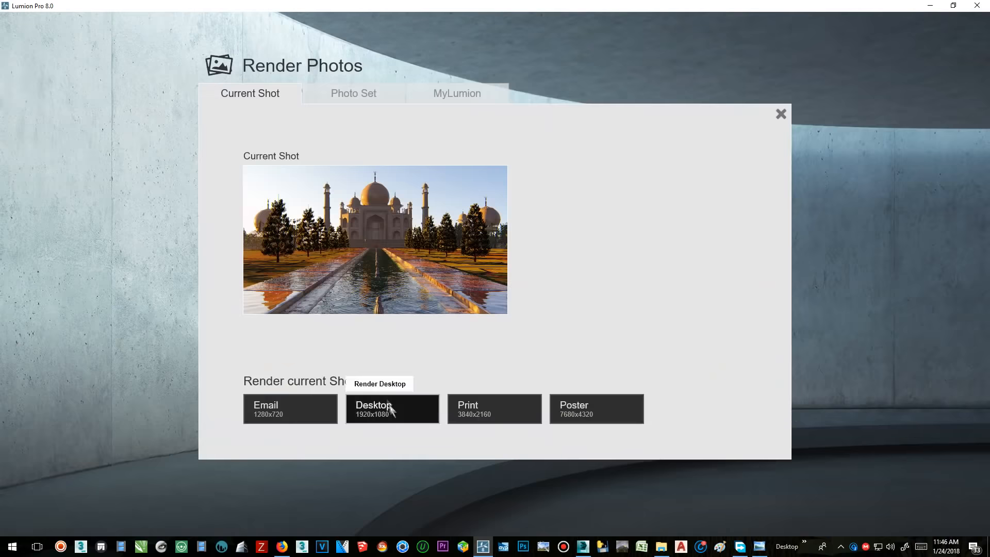
# Step: Render the current shot at Desktop size, 1920x1080, and close the finished render
pyautogui.click(393, 406)
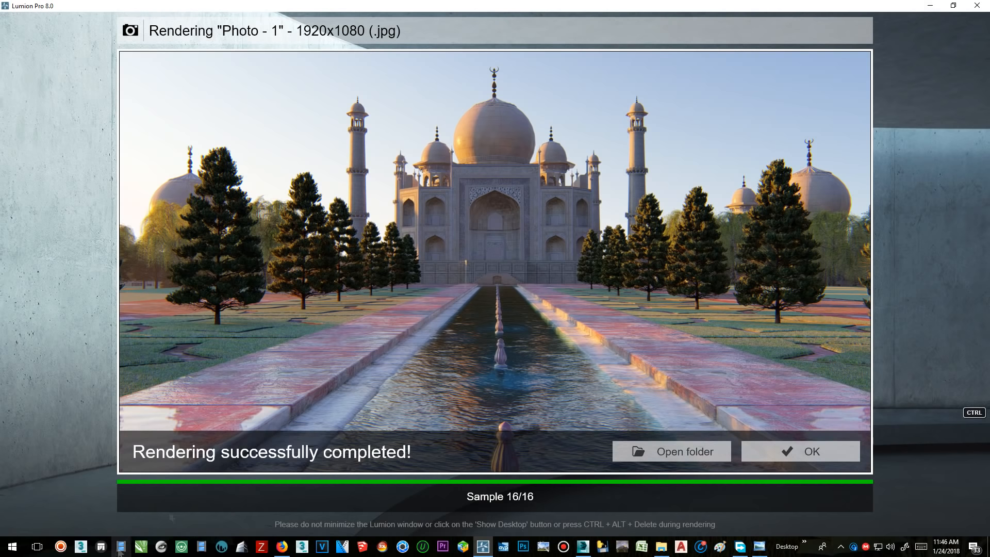
pyautogui.click(806, 450)
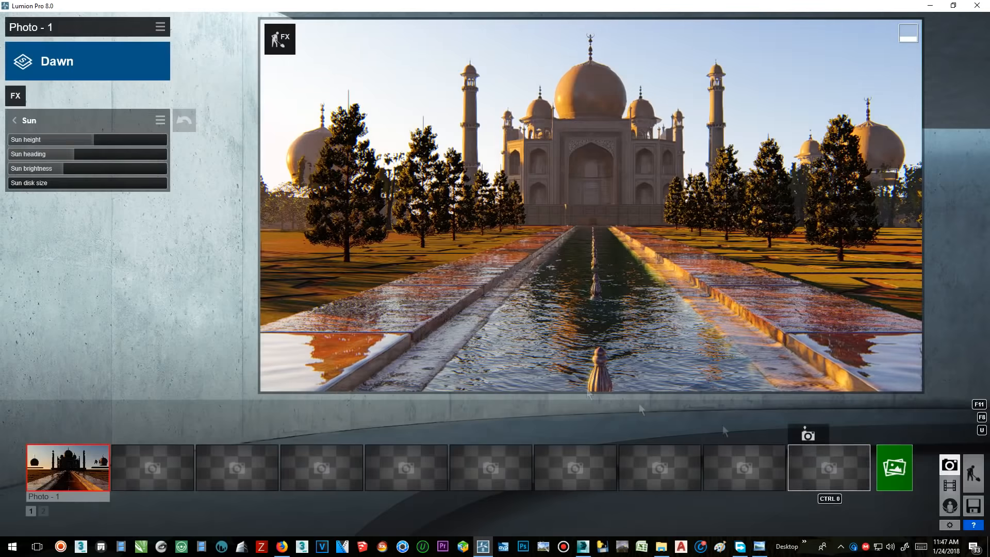
# Step: Set the shadow brightness to 0.1 in the photo's Shadow effect
pyautogui.click(15, 96)
pyautogui.click(103, 326)
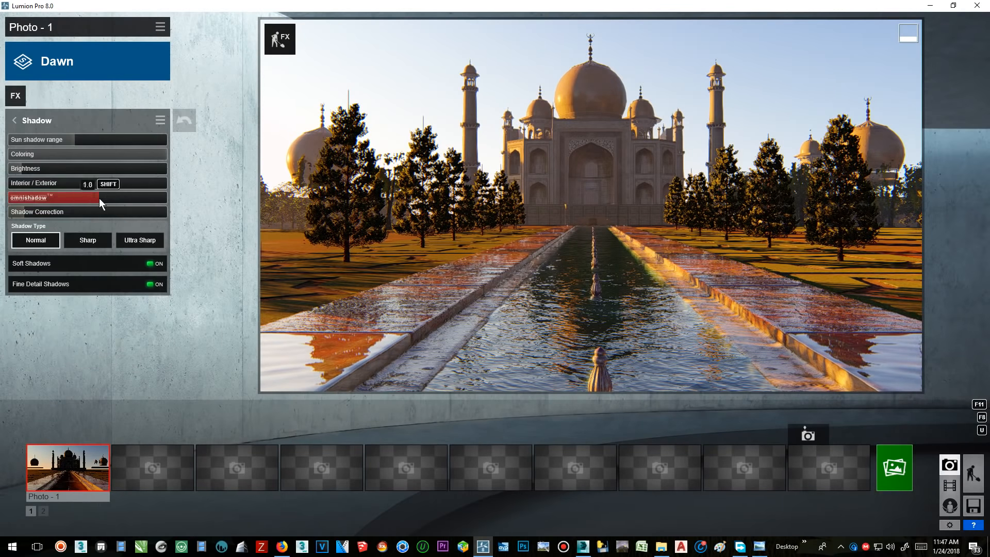
pyautogui.moveTo(23, 169); pyautogui.dragTo(51, 173)
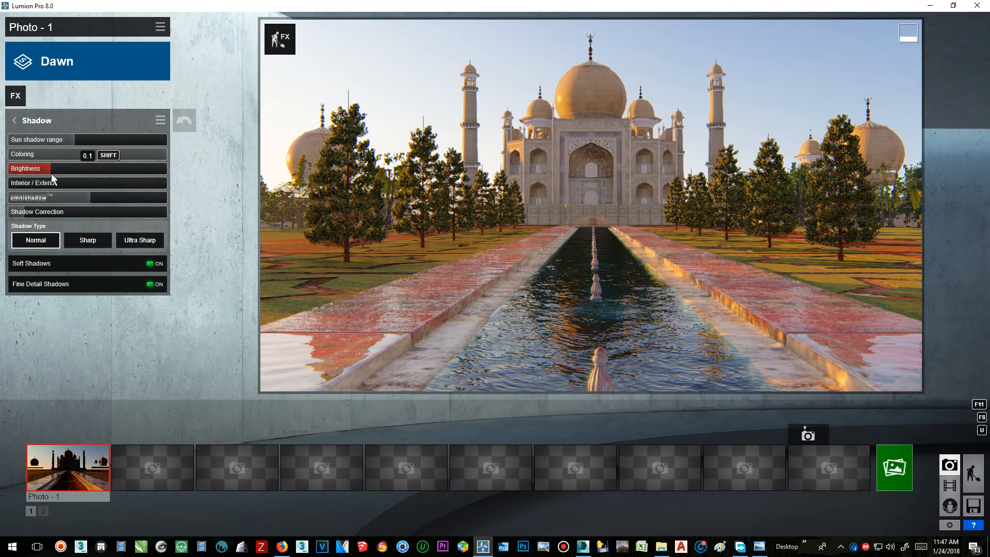
# Step: Add another effect to the photo and tune the effect settings, including Color Correction, towards a bright daylight look
pyautogui.click(16, 96)
pyautogui.click(448, 90)
pyautogui.click(340, 171)
pyautogui.moveTo(140, 181); pyautogui.dragTo(132, 181)
pyautogui.click(136, 197)
pyautogui.click(107, 140)
pyautogui.moveTo(107, 140); pyautogui.dragTo(117, 140)
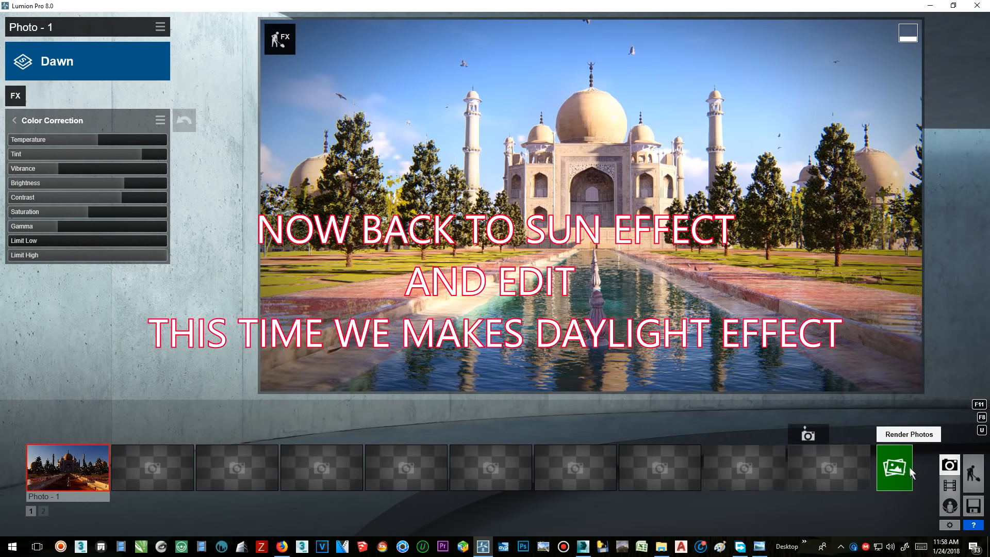
# Step: Render the daylight version of the current shot as a 1920x1080 JPG and close the finished render
pyautogui.click(894, 468)
pyautogui.click(391, 407)
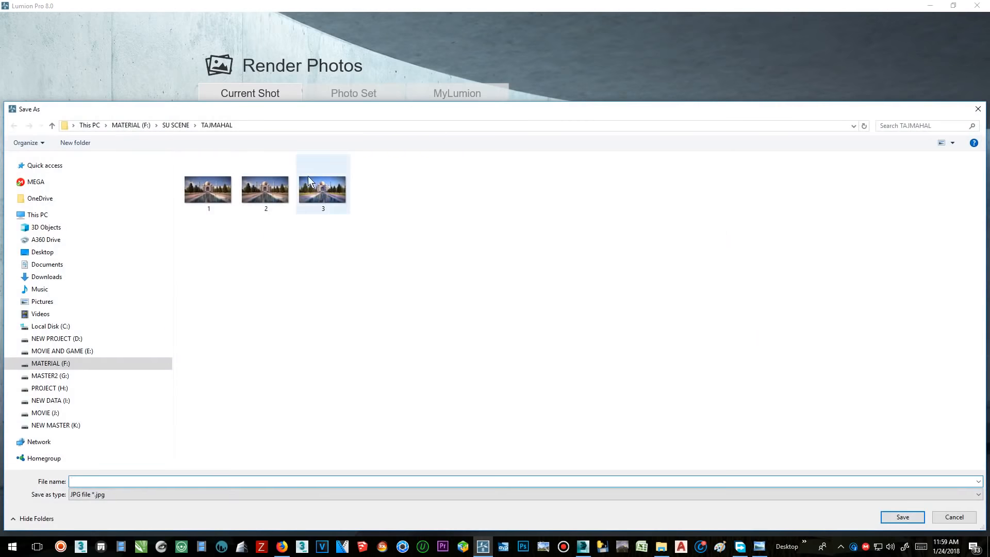
pyautogui.press('Escape')
pyautogui.press('Escape')
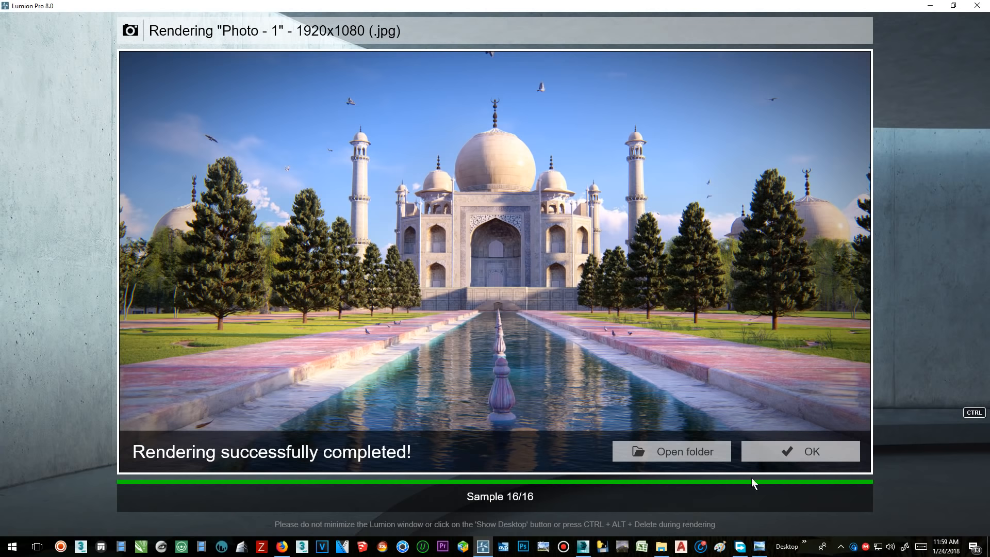
pyautogui.click(810, 451)
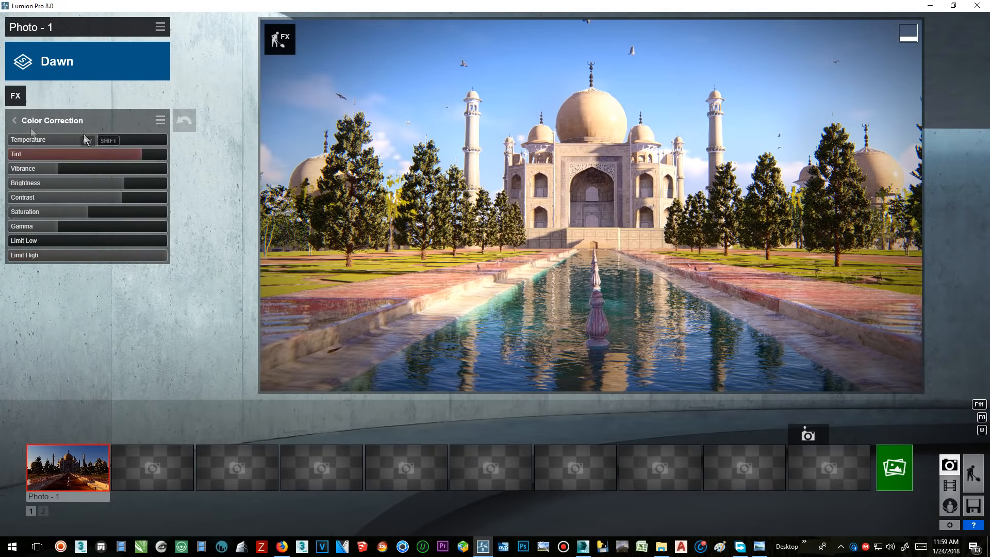
# Step: Set the sun brightness to about 0.4 and the sun heading to -0.1 in the Sun effect
pyautogui.click(18, 122)
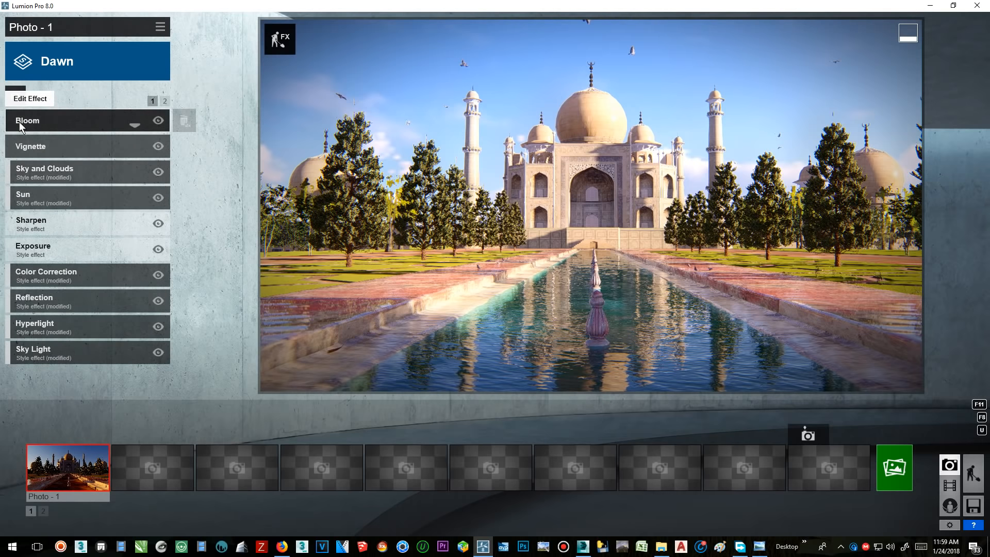
pyautogui.click(79, 194)
pyautogui.moveTo(40, 170)
pyautogui.mouseDown()
pyautogui.moveTo(61, 174)
pyautogui.moveTo(26, 169)
pyautogui.moveTo(49, 171)
pyautogui.mouseUp()
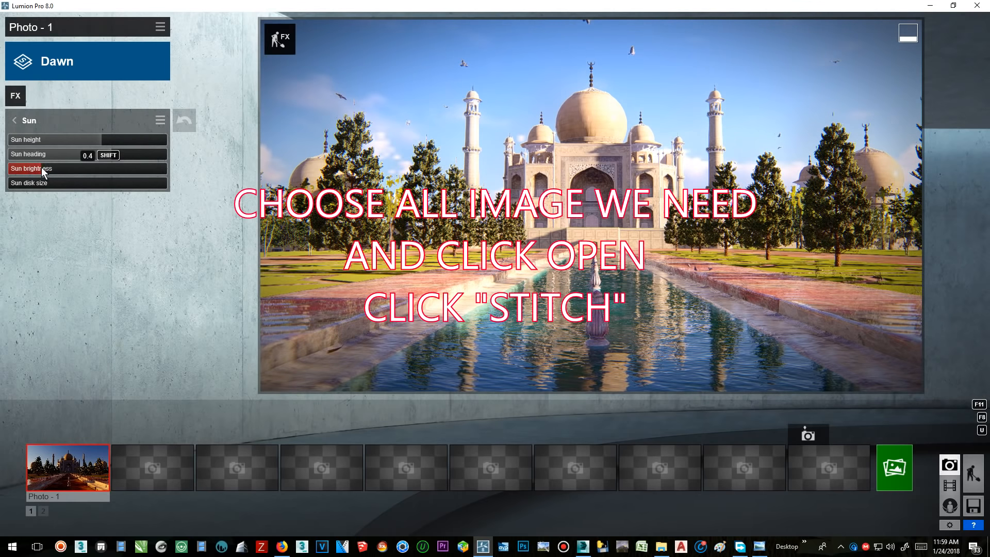
pyautogui.moveTo(112, 154); pyautogui.dragTo(79, 156)
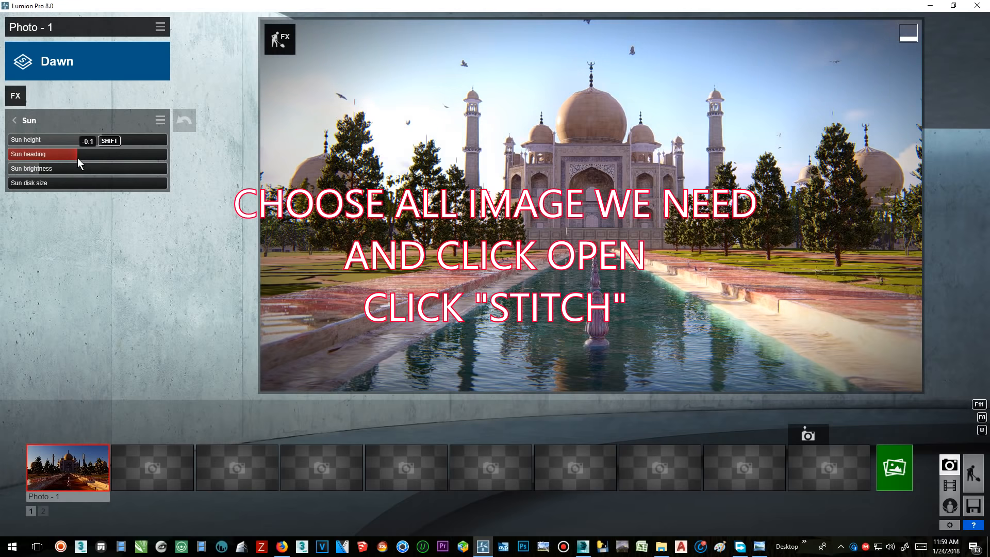
pyautogui.moveTo(78, 159); pyautogui.dragTo(76, 164)
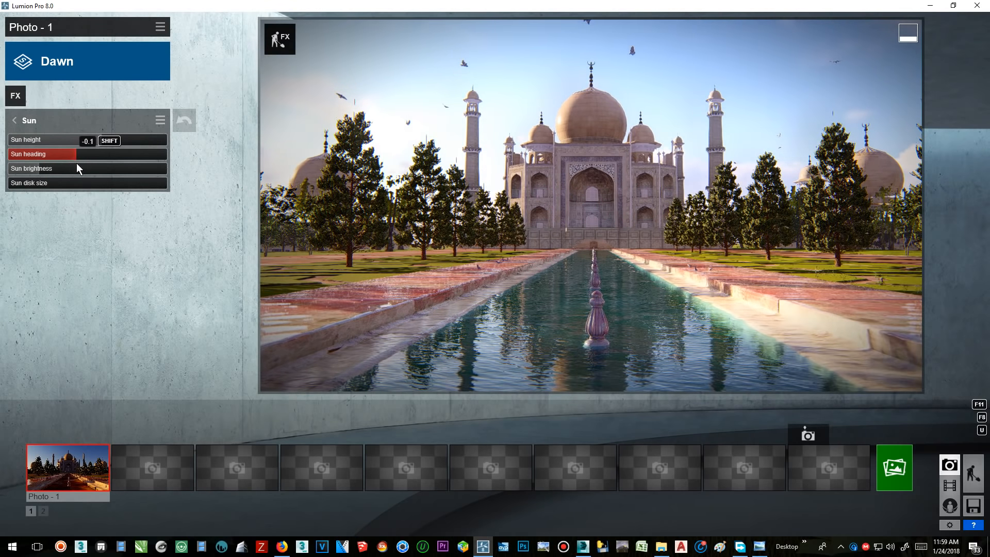
# Step: Render the shot with the new sun direction at Desktop size, 1920x1080, and close the finished render
pyautogui.click(888, 473)
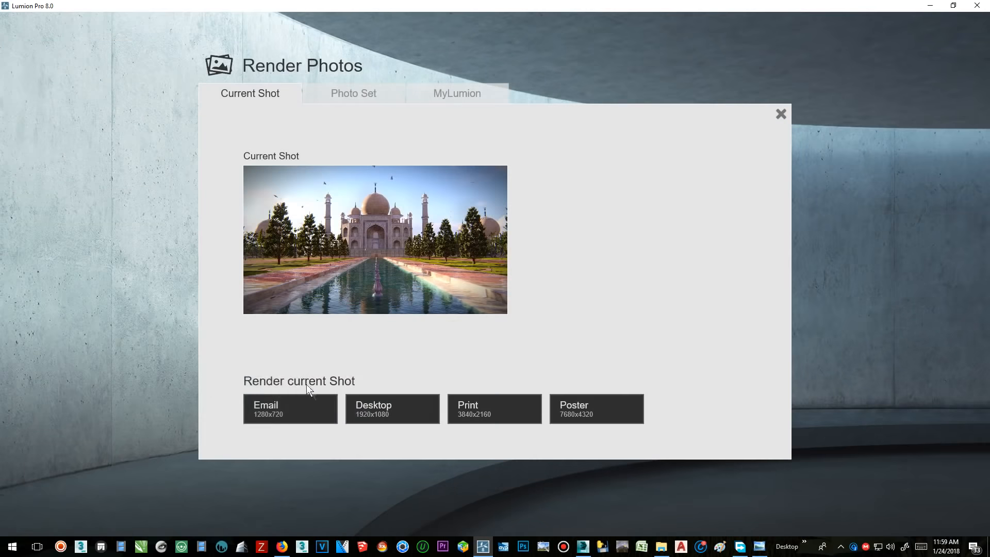
pyautogui.click(394, 420)
pyautogui.press('Return')
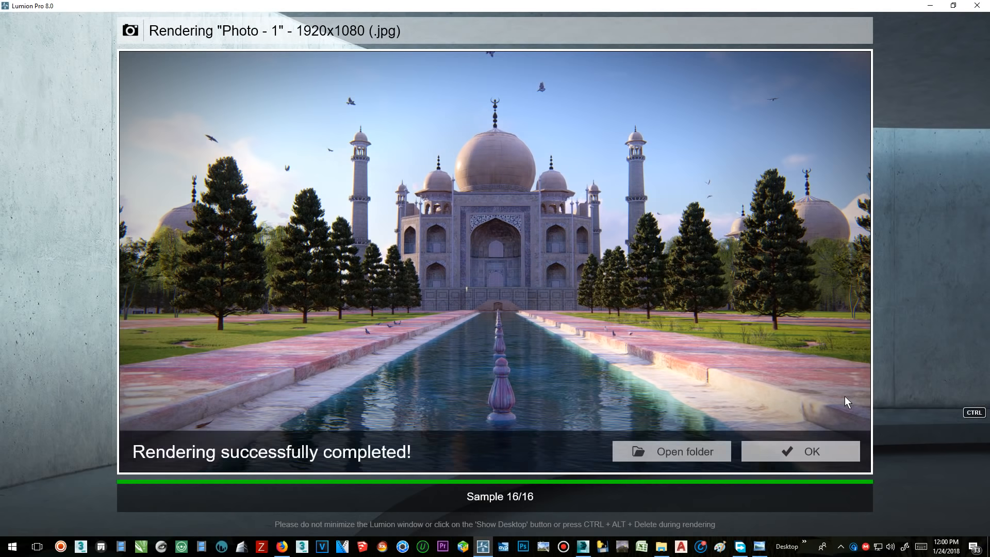
pyautogui.click(825, 452)
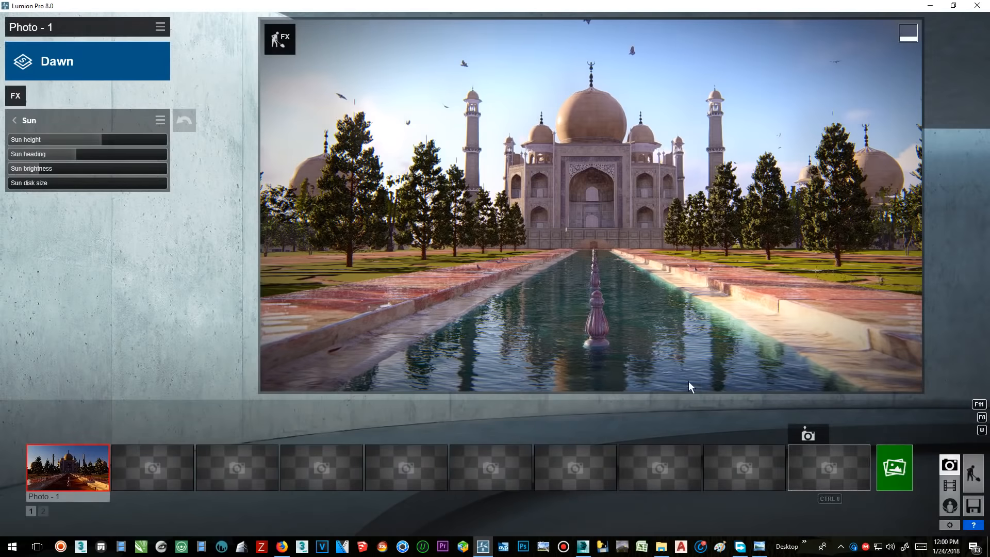
# Step: Set the sun heading to 0.3 in the Sun effect
pyautogui.moveTo(78, 155); pyautogui.dragTo(110, 157)
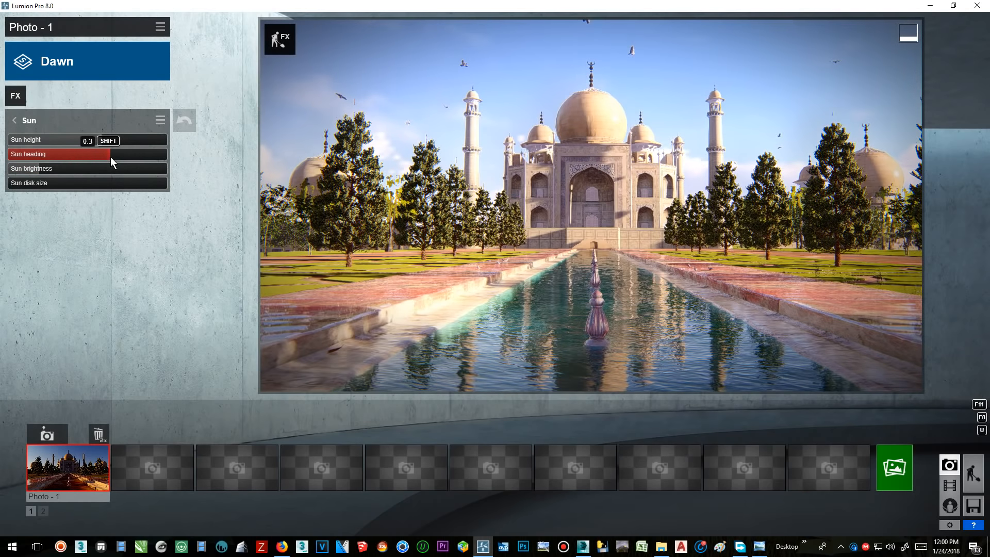
# Step: Fine-tune the sun heading at 0.3 in the Sun effect
pyautogui.moveTo(110, 156); pyautogui.dragTo(110, 157)
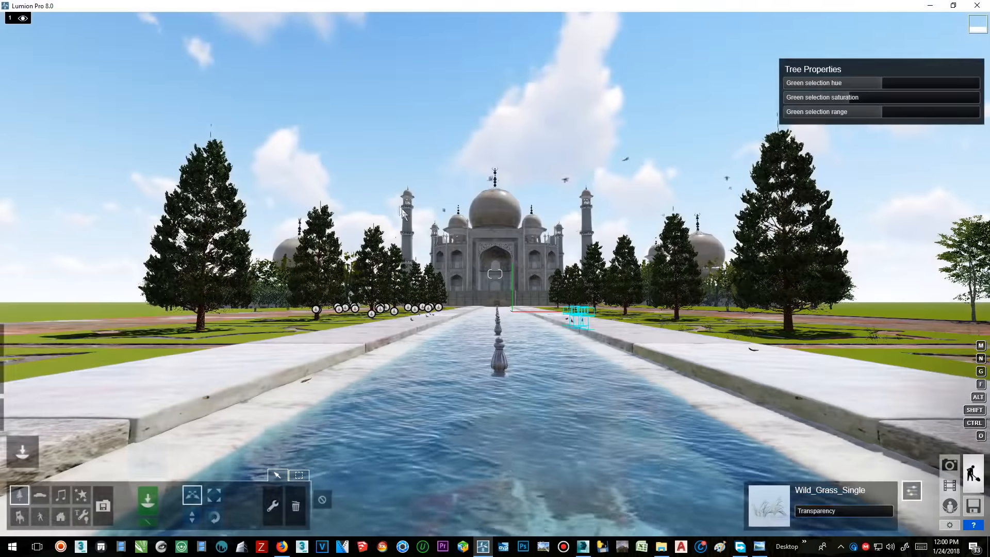
# Step: In Build mode, copy the selected Wild_Grass_Single clumps from one lawn to the lawn across the pool
pyautogui.press('w')
pyautogui.moveTo(404, 209); pyautogui.dragTo(433, 227, button='right')
pyautogui.press('s')
pyautogui.press('w')
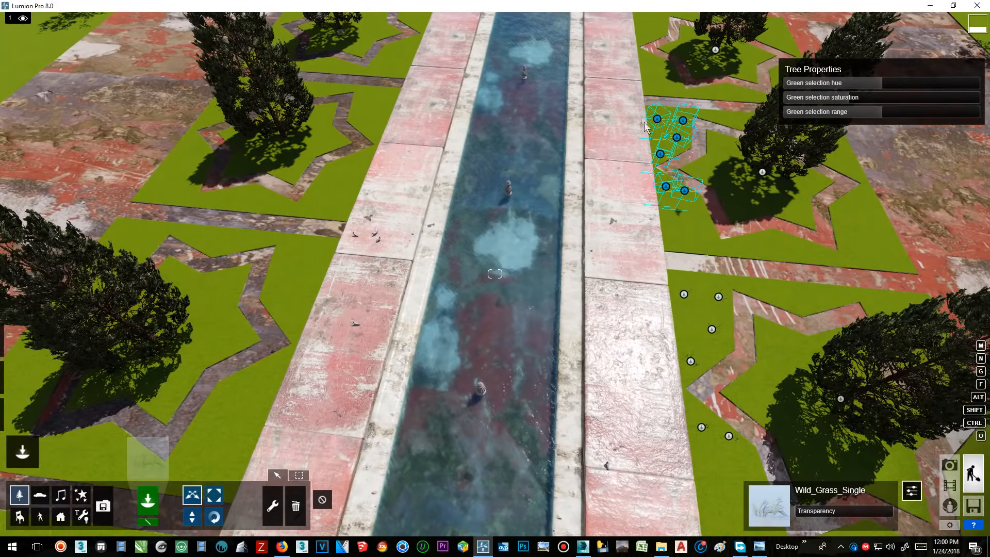
pyautogui.keyDown('ctrl'); pyautogui.moveTo(626, 94); pyautogui.dragTo(397, 54); pyautogui.keyUp('ctrl')
pyautogui.moveTo(458, 81); pyautogui.dragTo(544, 105, button='right')
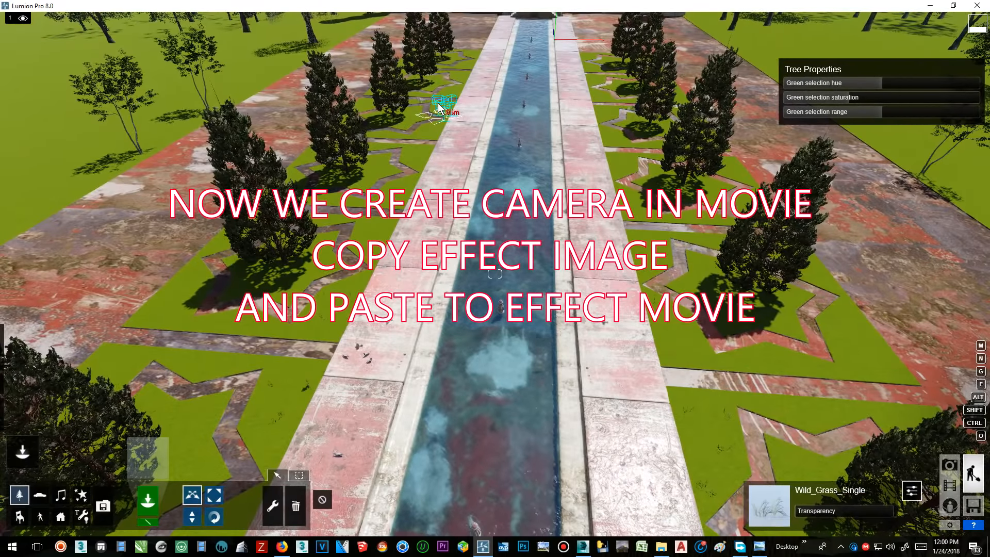
pyautogui.moveTo(441, 106); pyautogui.dragTo(696, 322, button='right')
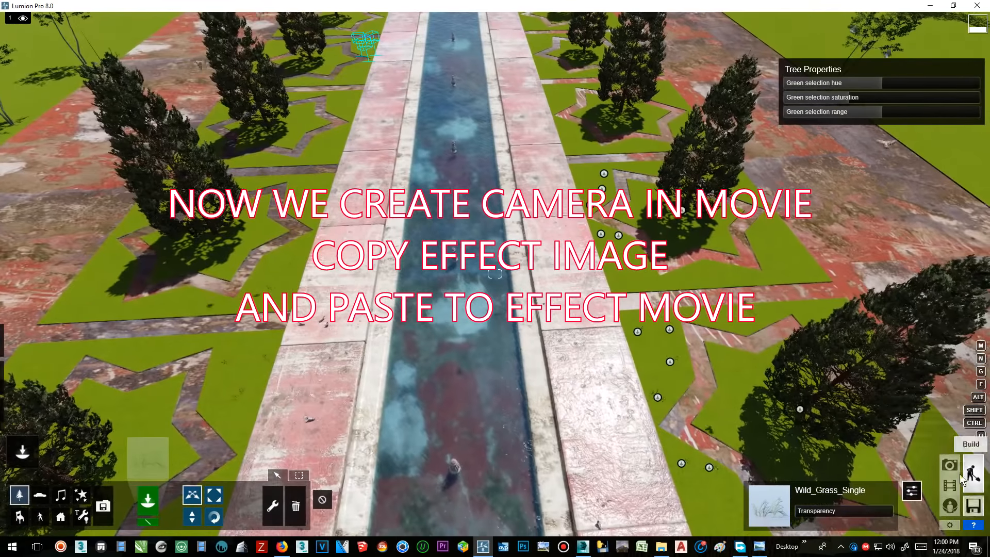
# Step: Recall the Photo - 1 view and record it as a single camera keyframe in movie clip 1
pyautogui.click(949, 465)
pyautogui.click(68, 467)
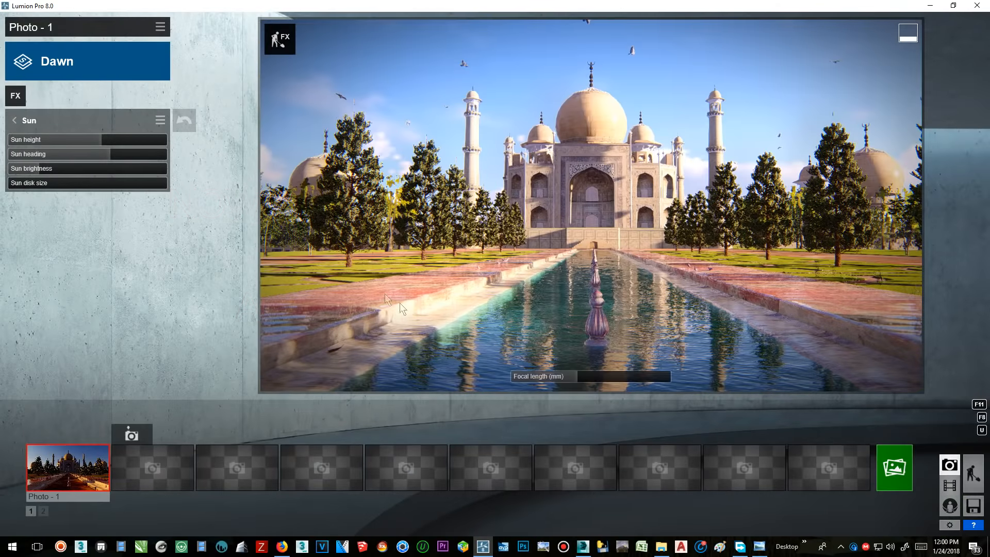
pyautogui.click(949, 485)
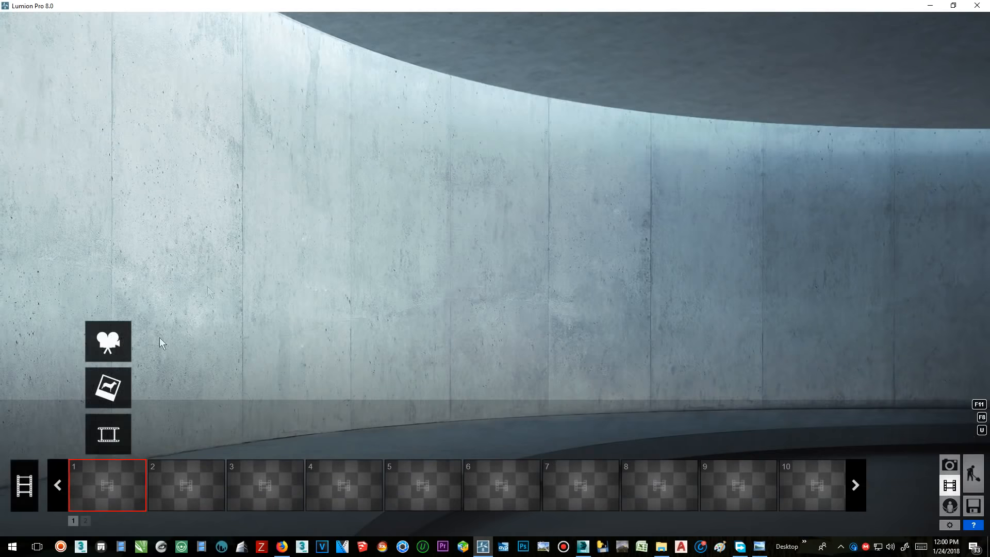
pyautogui.click(124, 348)
pyautogui.click(492, 457)
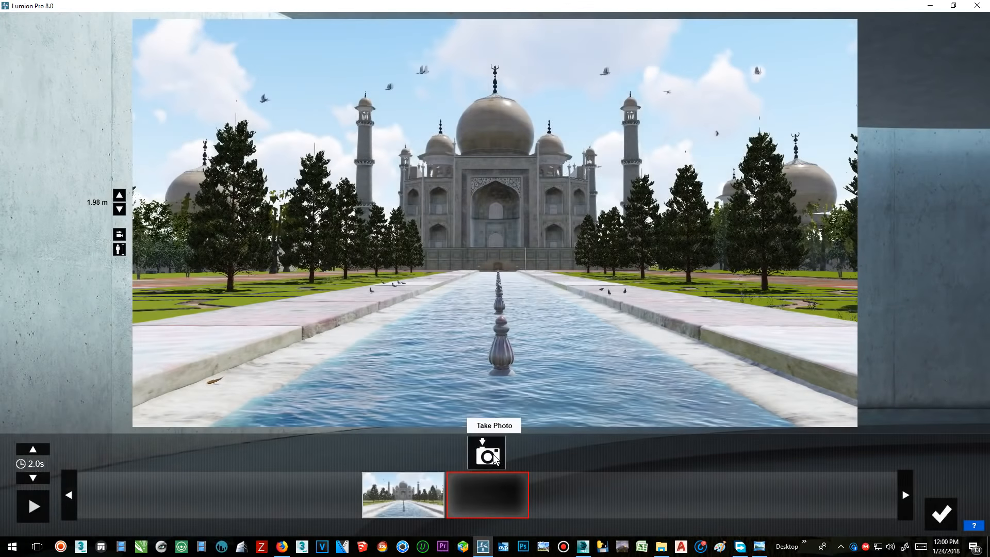
pyautogui.click(940, 514)
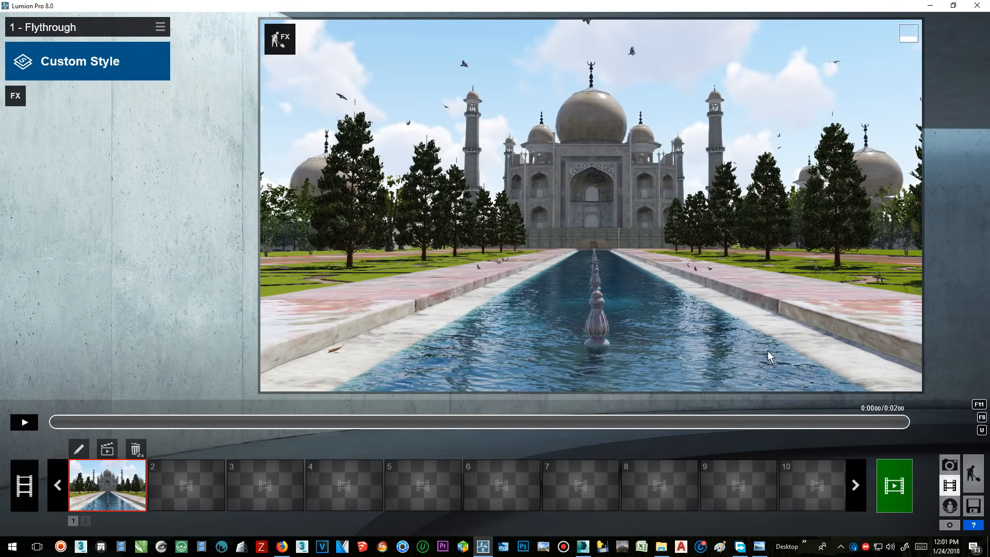
# Step: Copy the effects of Photo - 1 and paste them onto the 1 - Flythrough movie clip
pyautogui.click(949, 465)
pyautogui.click(160, 26)
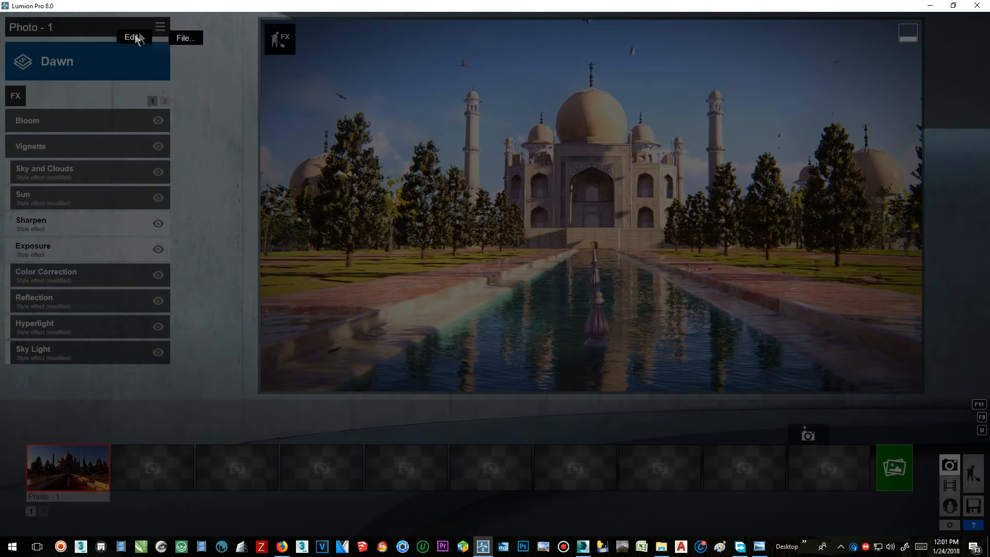
pyautogui.click(91, 36)
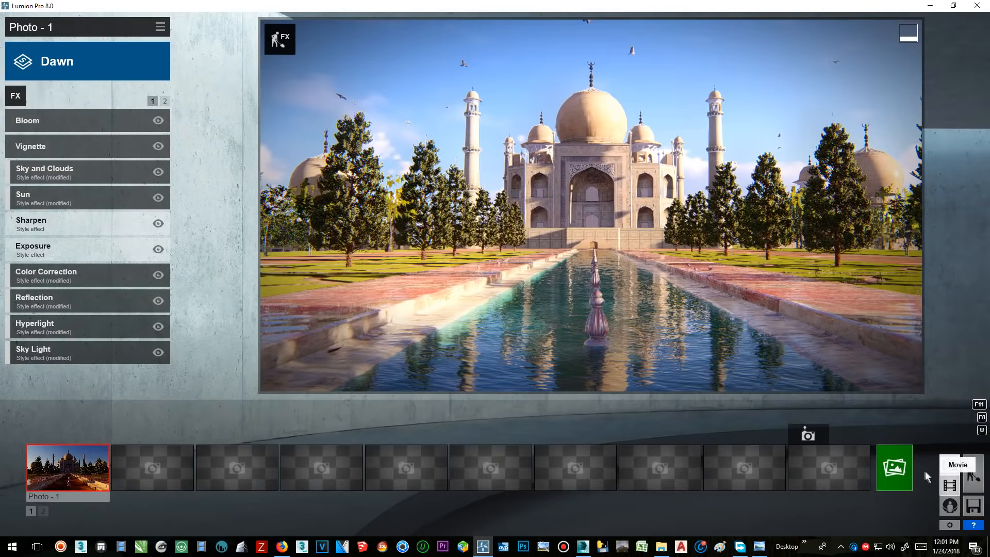
pyautogui.click(950, 485)
pyautogui.click(159, 27)
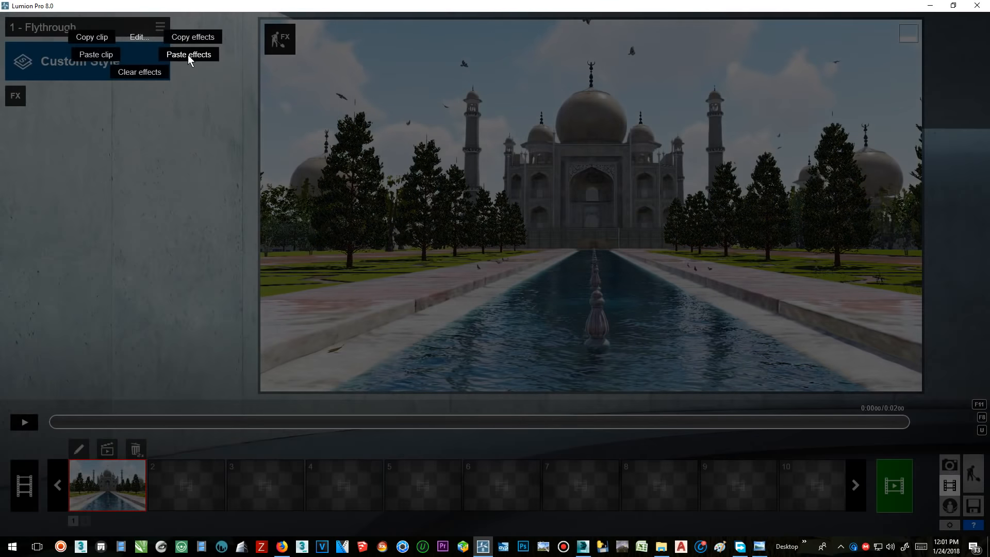
pyautogui.click(188, 55)
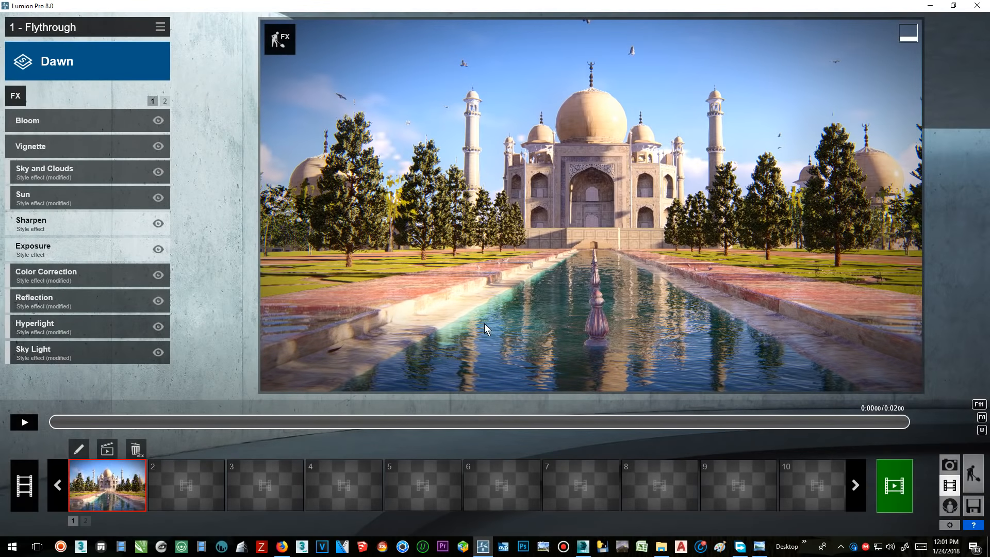
# Step: Render the clip's current shot at Desktop 1920x1080 as JPG file 5 with additional outputs S, L, A and M, and save the scene
pyautogui.click(107, 450)
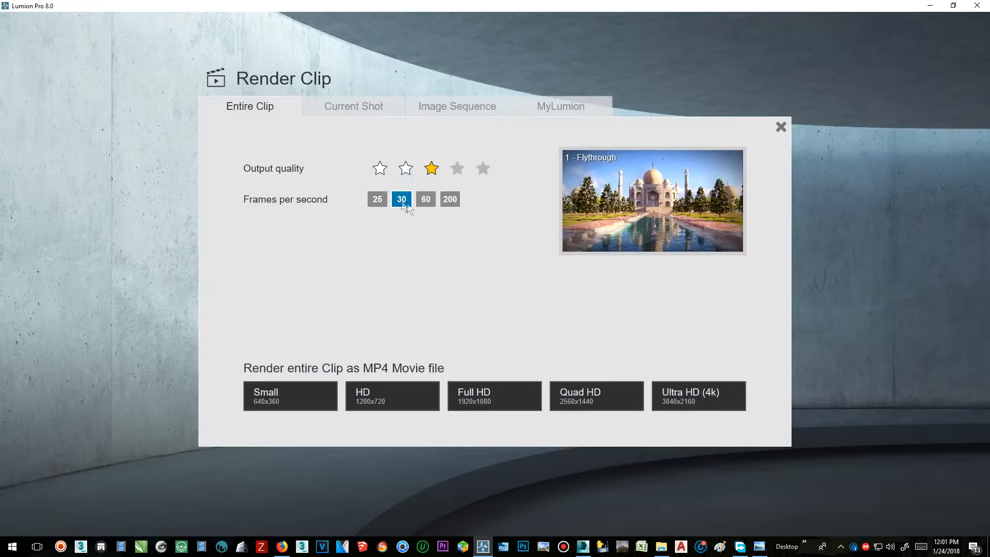
pyautogui.click(357, 108)
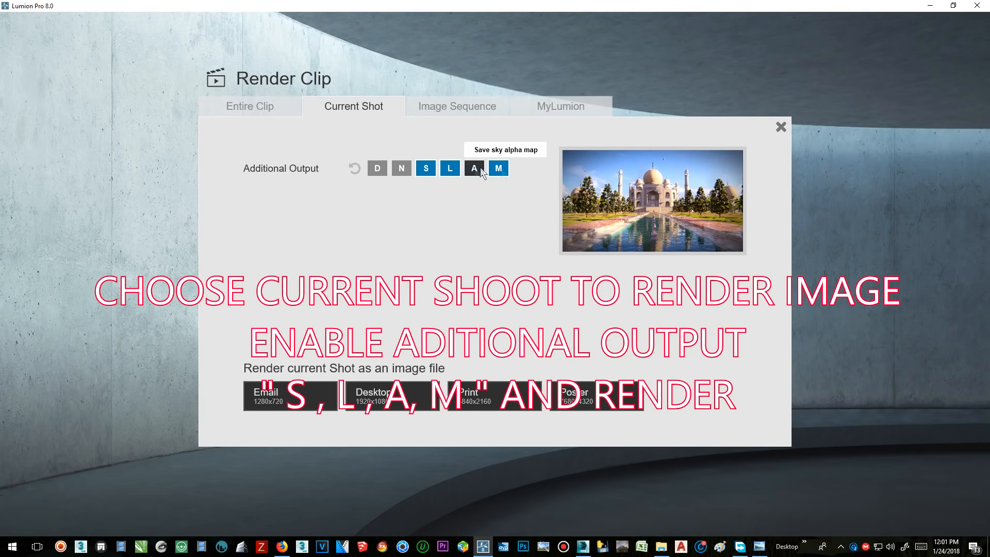
pyautogui.click(393, 400)
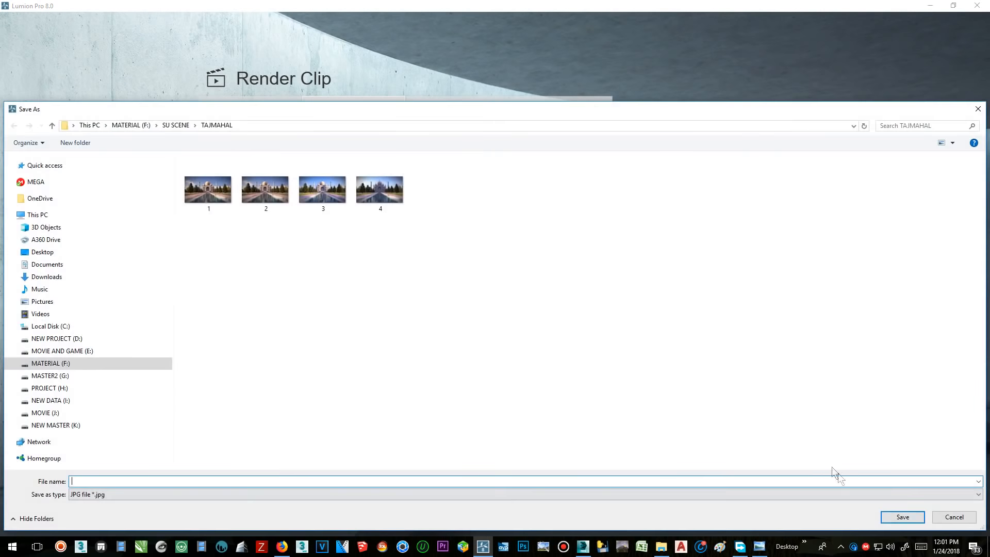
pyautogui.write('5')
pyautogui.press('Return')
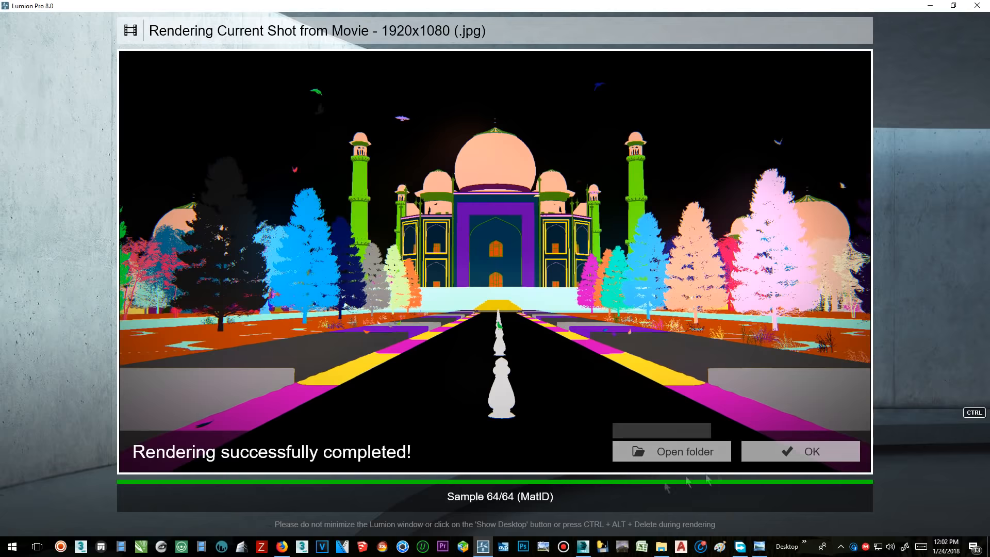
pyautogui.click(800, 451)
pyautogui.click(973, 505)
pyautogui.click(345, 214)
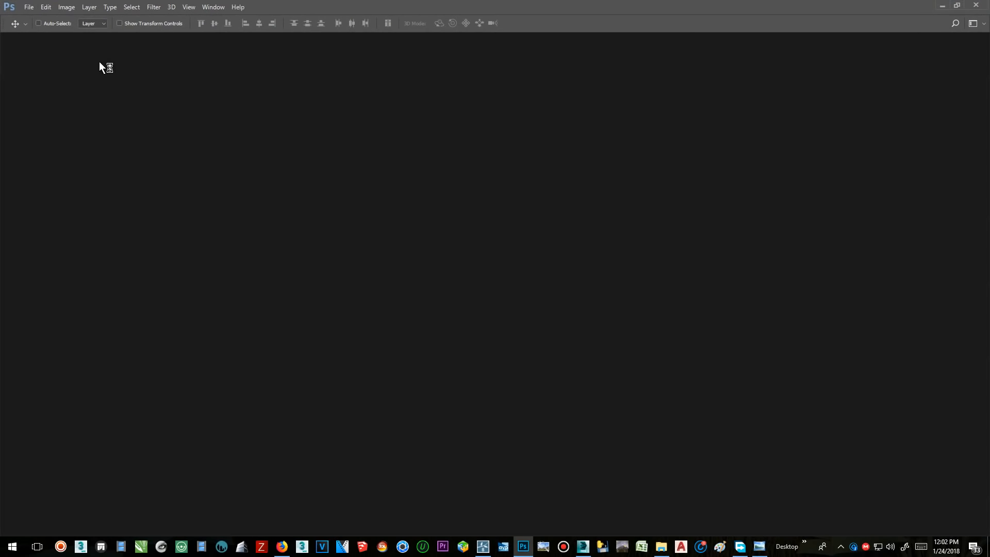
# Step: In Photoshop, open images 5, 5_Lighting, 5_MatID and 5_Specular from the TAJMAHAL folder on drive F
pyautogui.click(29, 7)
pyautogui.click(37, 26)
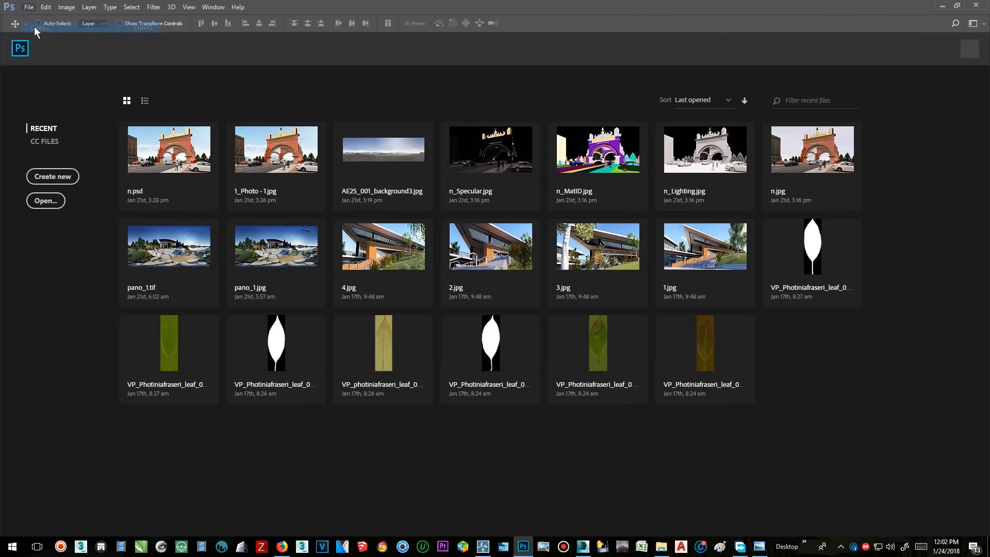
pyautogui.click(191, 262)
pyautogui.doubleClick(428, 225)
pyautogui.doubleClick(428, 82)
pyautogui.click(652, 98)
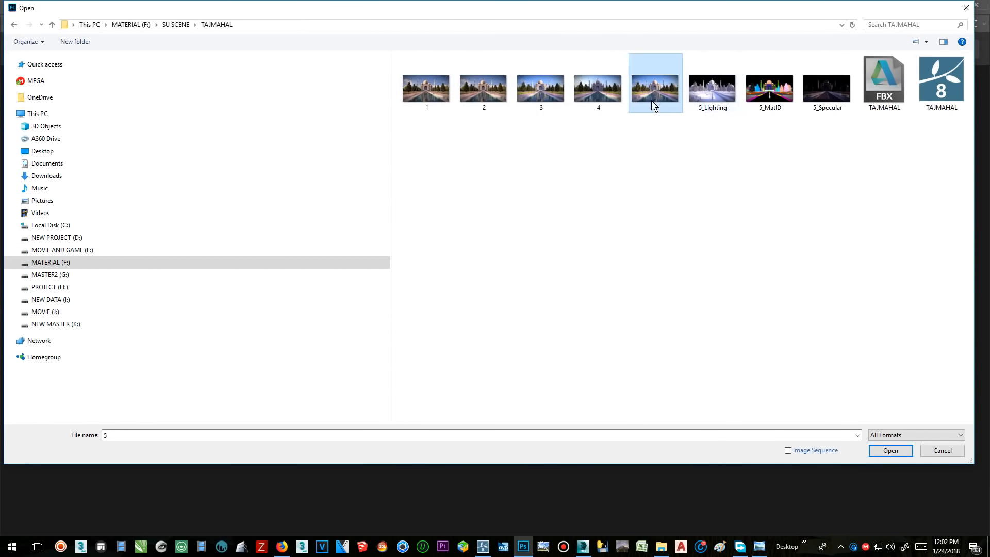
pyautogui.keyDown('shift'); pyautogui.click(848, 93); pyautogui.keyUp('shift')
pyautogui.click(890, 450)
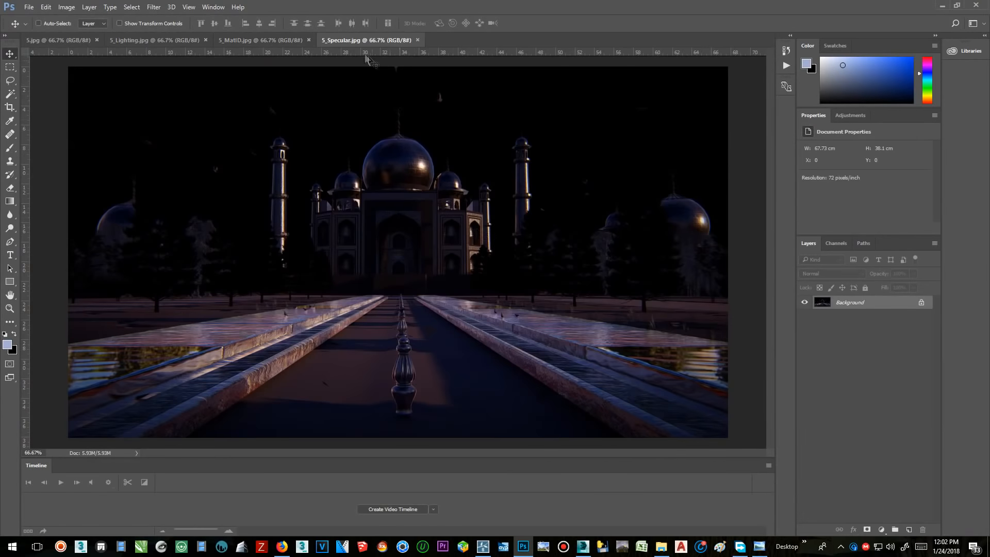
# Step: Copy the 5_Specular image into 5.jpg as a new layer, close its document, and align the layer with the canvas
pyautogui.moveTo(365, 40); pyautogui.dragTo(288, 128)
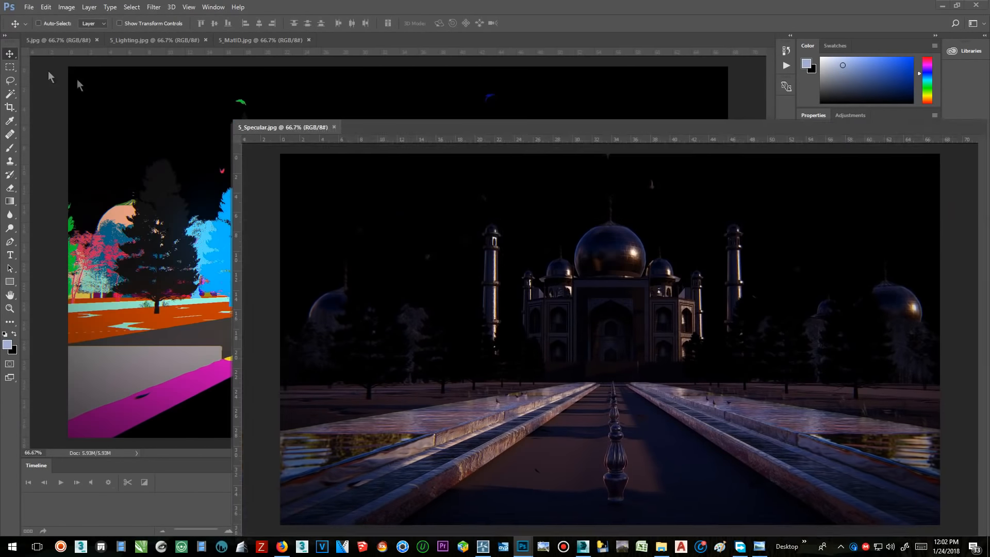
pyautogui.moveTo(360, 151); pyautogui.dragTo(336, 95)
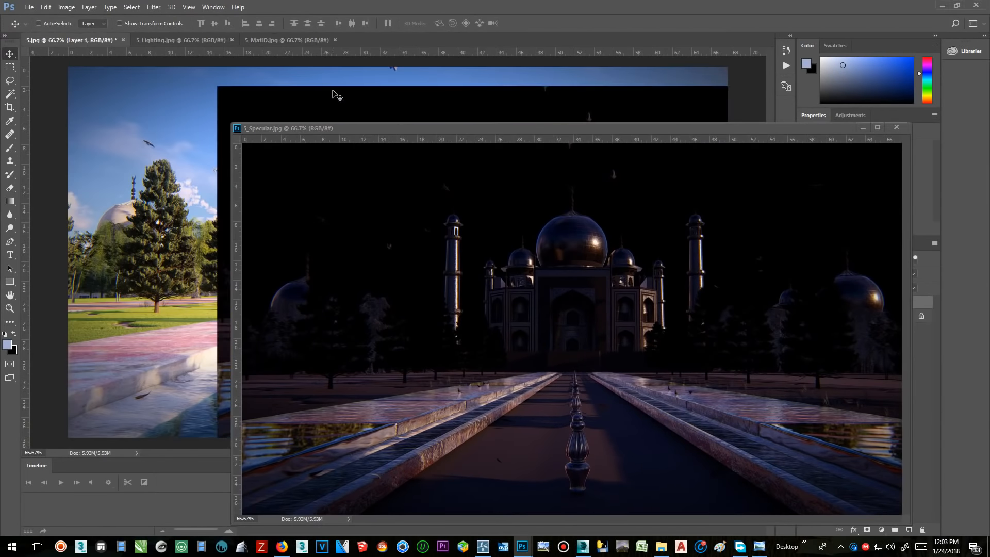
pyautogui.click(895, 128)
pyautogui.moveTo(490, 160); pyautogui.dragTo(343, 140)
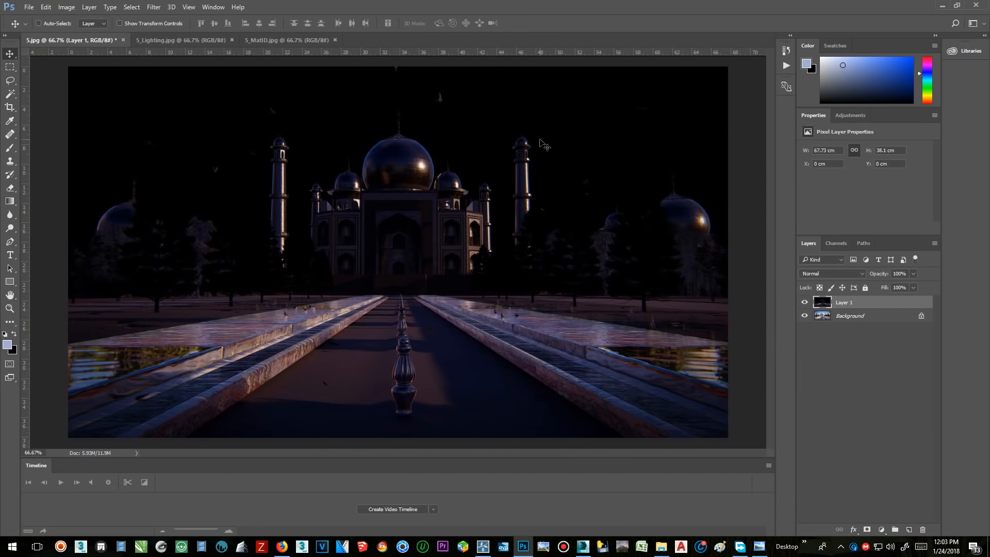
# Step: Set the specular layer's blend mode to Screen, compare it on and off, and set its fill to 40%
pyautogui.click(841, 274)
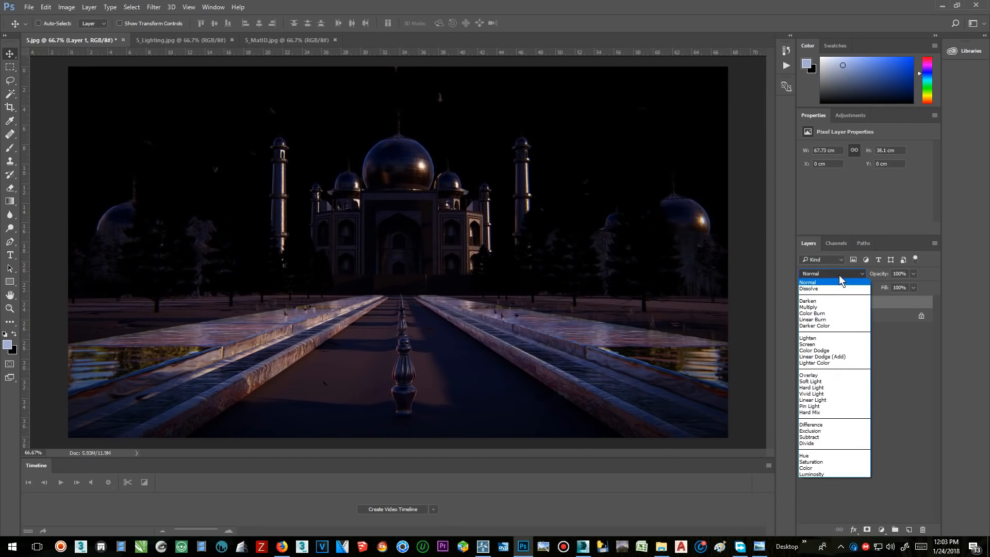
pyautogui.click(819, 344)
pyautogui.click(805, 303)
pyautogui.click(805, 303)
pyautogui.click(805, 302)
pyautogui.click(804, 303)
pyautogui.click(805, 302)
pyautogui.click(805, 303)
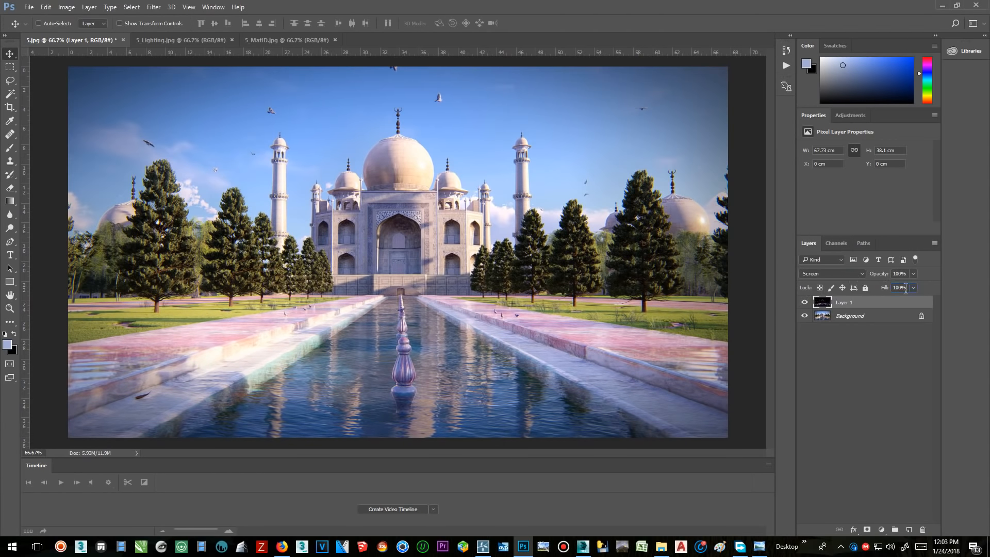
pyautogui.write('40')
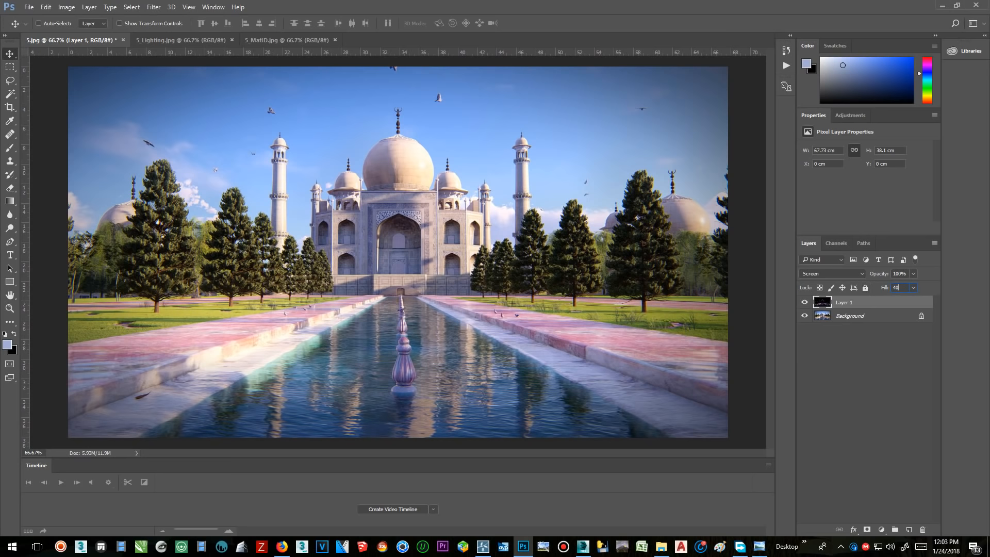
# Step: Copy the 5_MatID image into 5.jpg as a new top layer aligned with the canvas, and close its document
pyautogui.click(158, 42)
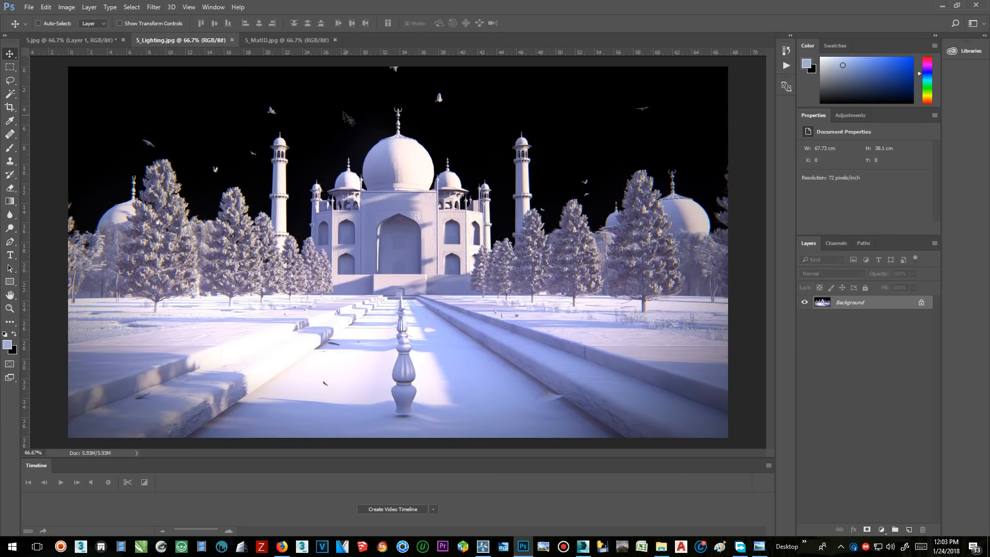
pyautogui.click(266, 40)
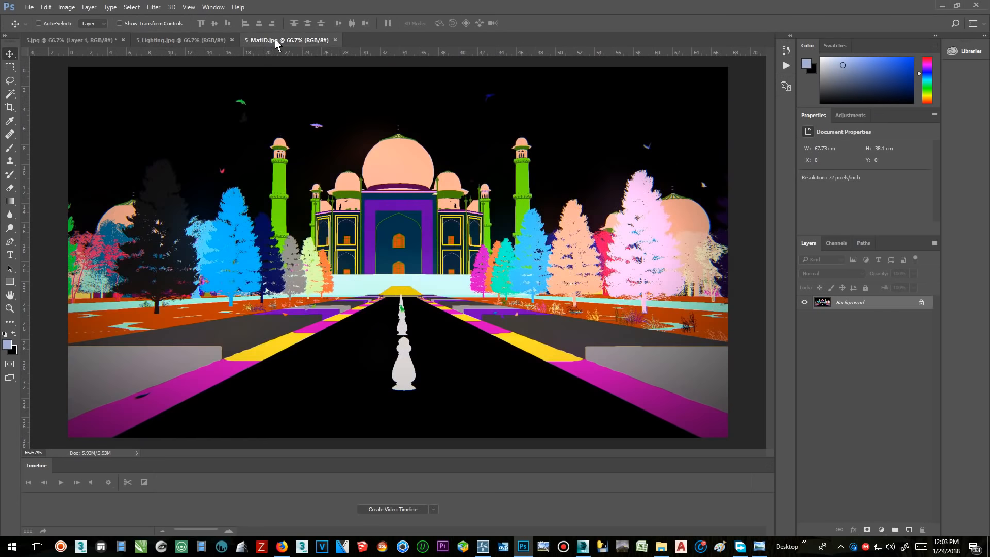
pyautogui.click(61, 40)
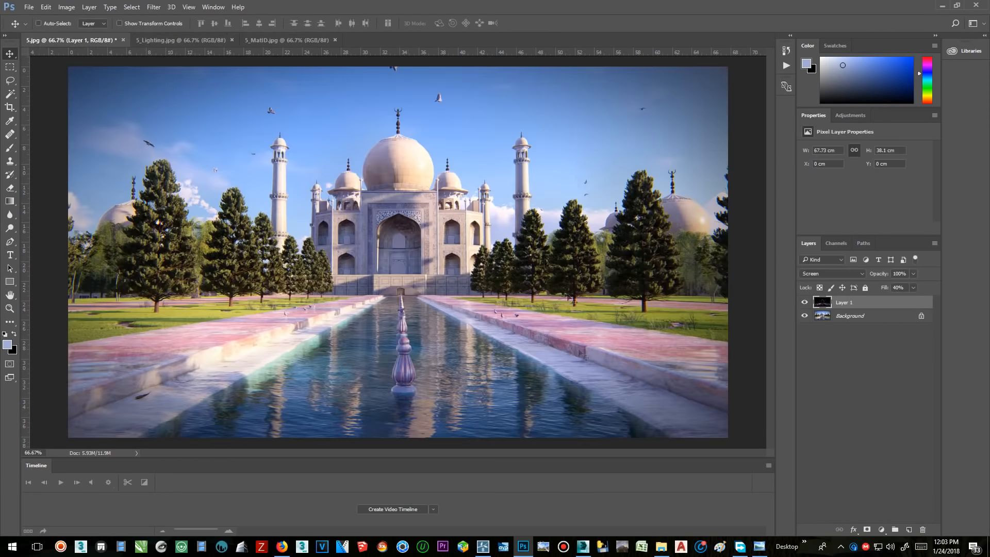
pyautogui.click(289, 39)
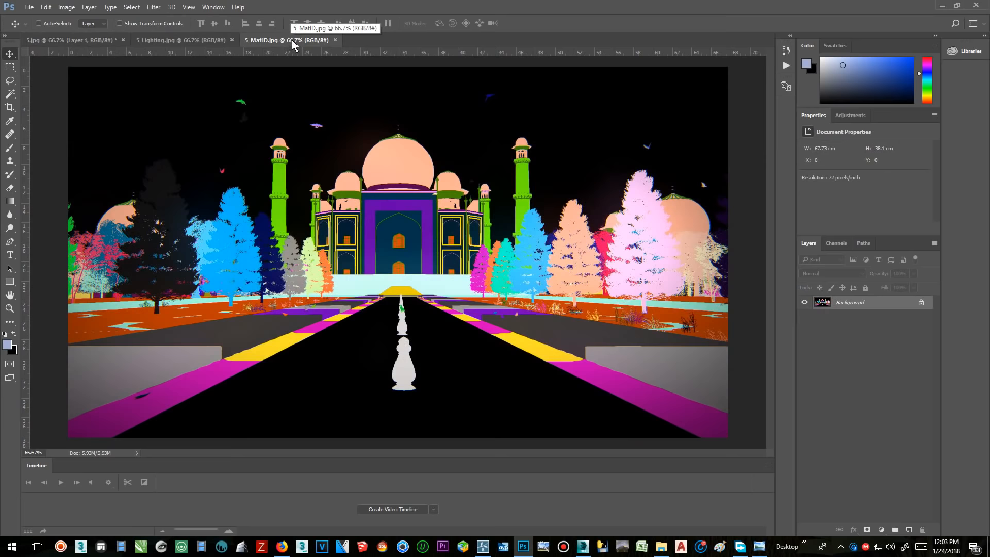
pyautogui.moveTo(292, 44); pyautogui.dragTo(124, 125)
pyautogui.moveTo(601, 123); pyautogui.dragTo(521, 187)
pyautogui.moveTo(533, 221); pyautogui.dragTo(650, 101)
pyautogui.click(649, 185)
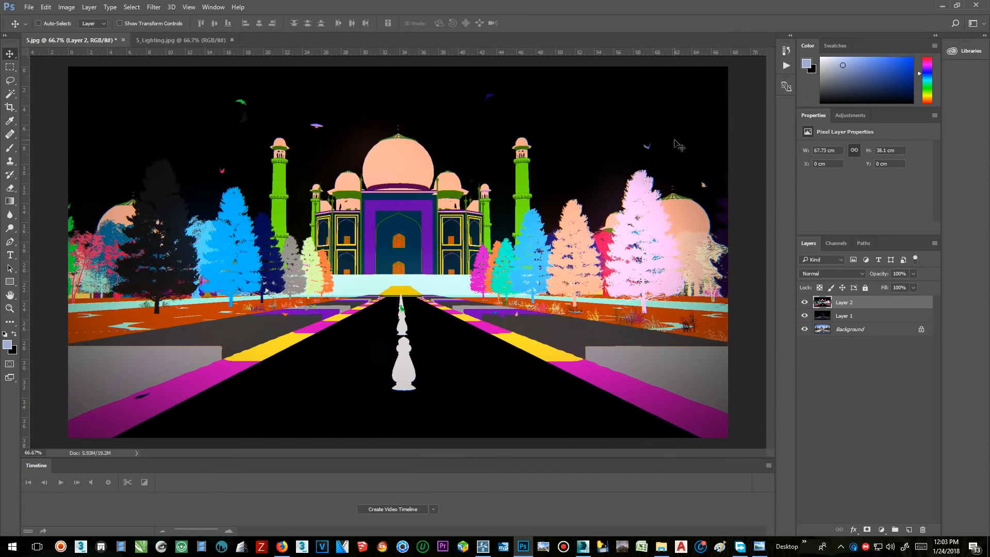
# Step: Test Magic Wand tolerances of 5 and 10 on the black sky of the material ID layer, and select it with tolerance 30
pyautogui.click(10, 94)
pyautogui.click(131, 100)
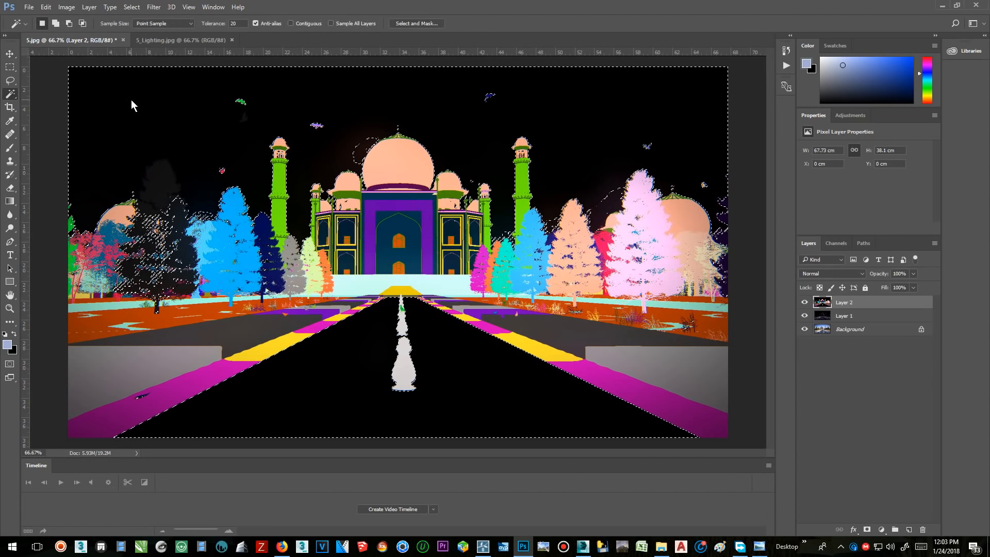
pyautogui.hotkey('ctrl', 'd')
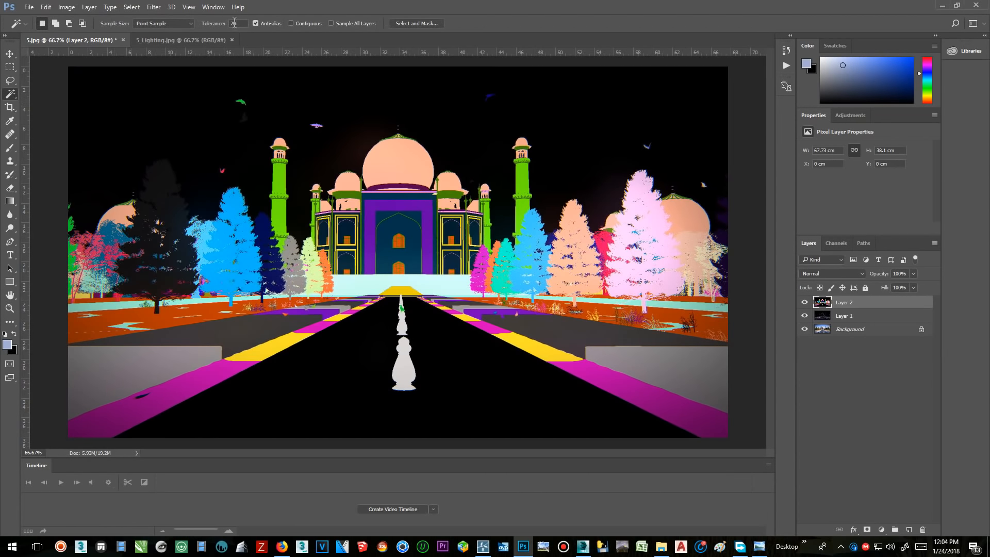
pyautogui.click(338, 88)
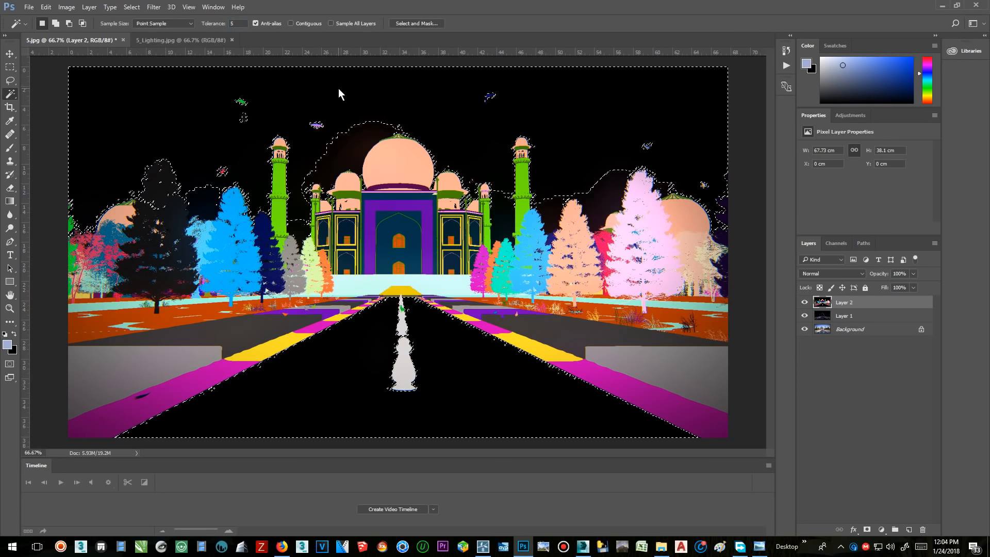
pyautogui.write('10')
pyautogui.click(388, 88)
pyautogui.write('30')
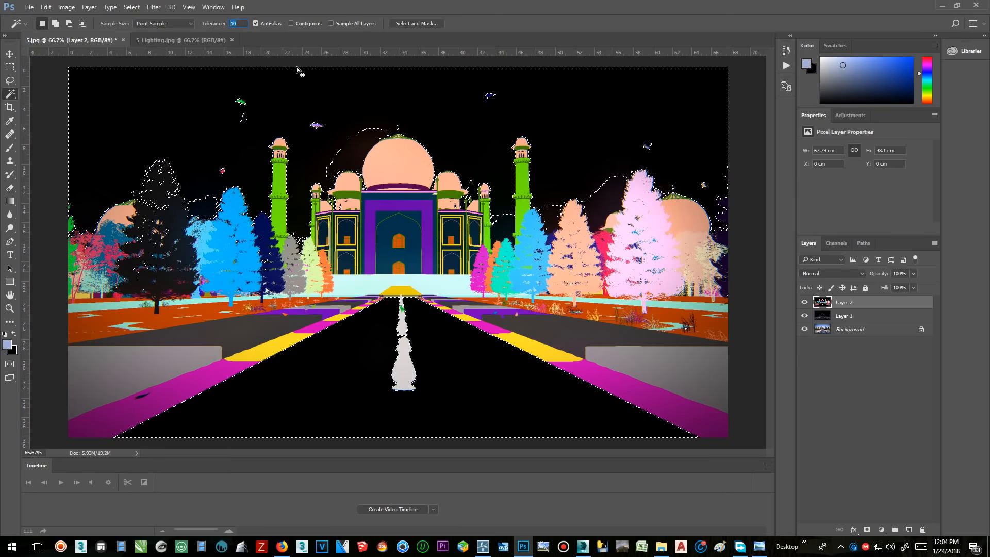
pyautogui.click(367, 102)
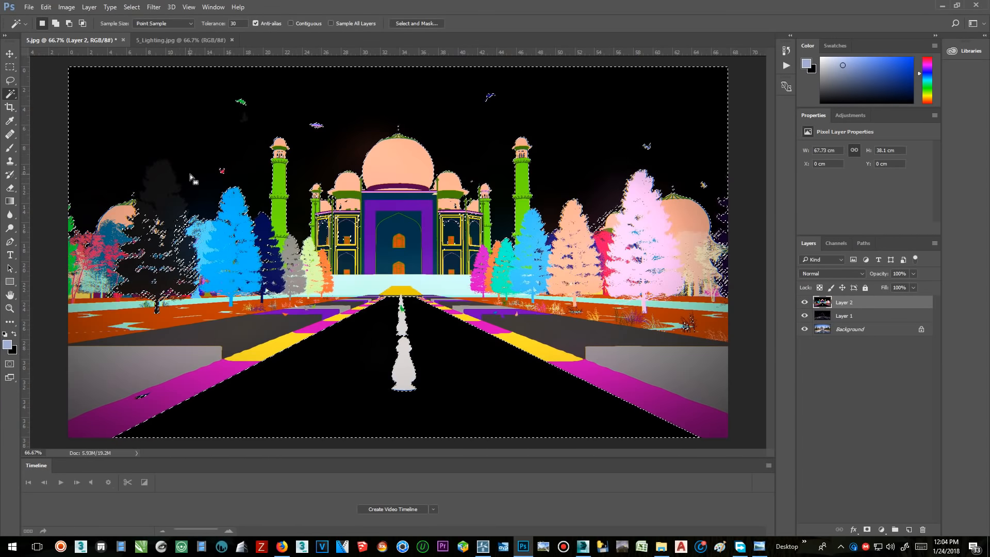
# Step: With the Background layer active, add the dark tree area left of the building to the selection using the Lasso, and invert the selection
pyautogui.click(850, 329)
pyautogui.rightClick(388, 263)
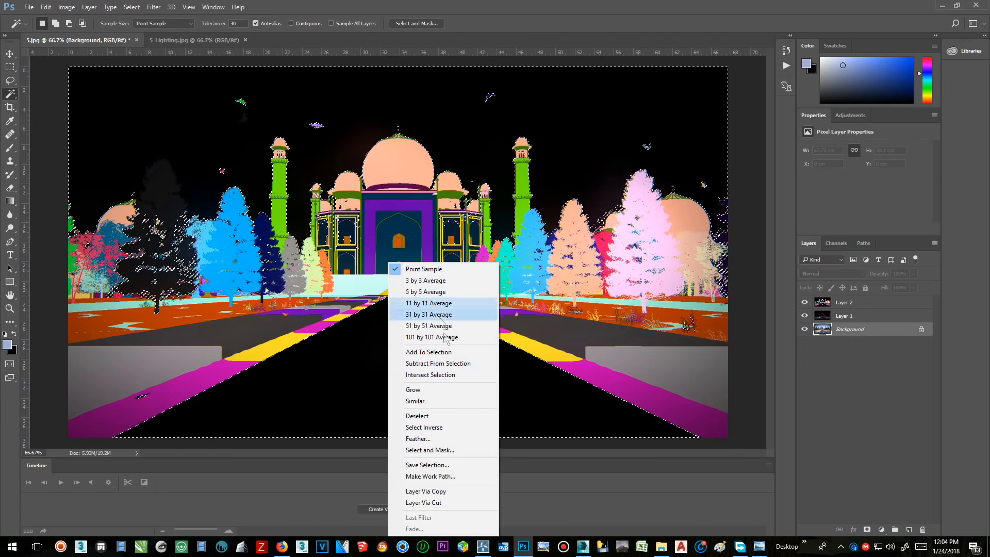
pyautogui.click(537, 465)
pyautogui.press('l')
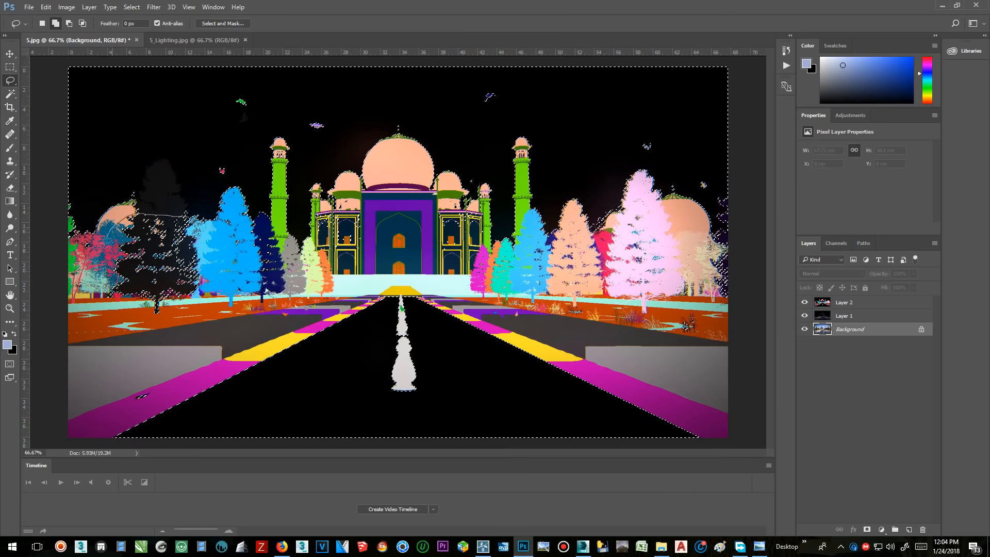
pyautogui.moveTo(231, 313); pyautogui.dragTo(222, 354)
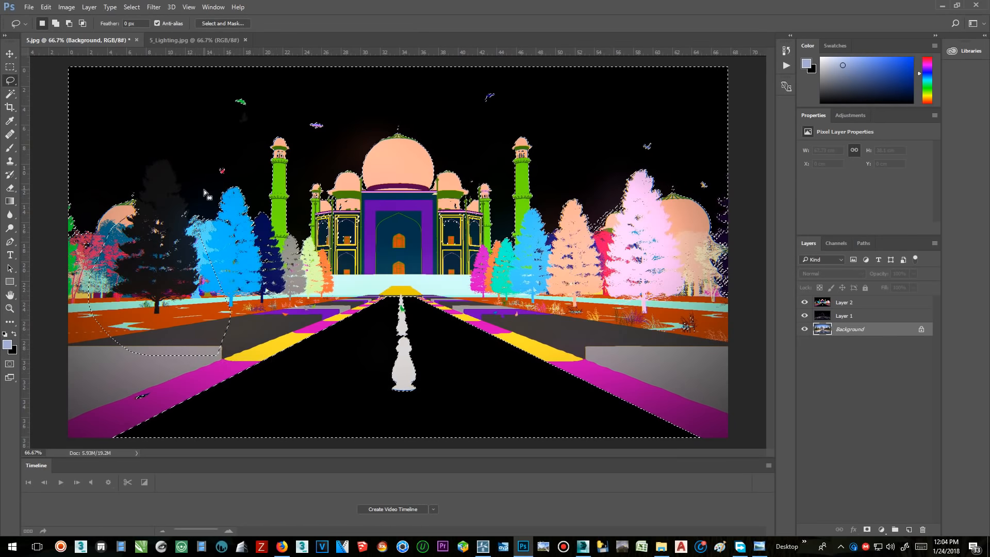
pyautogui.rightClick(205, 166)
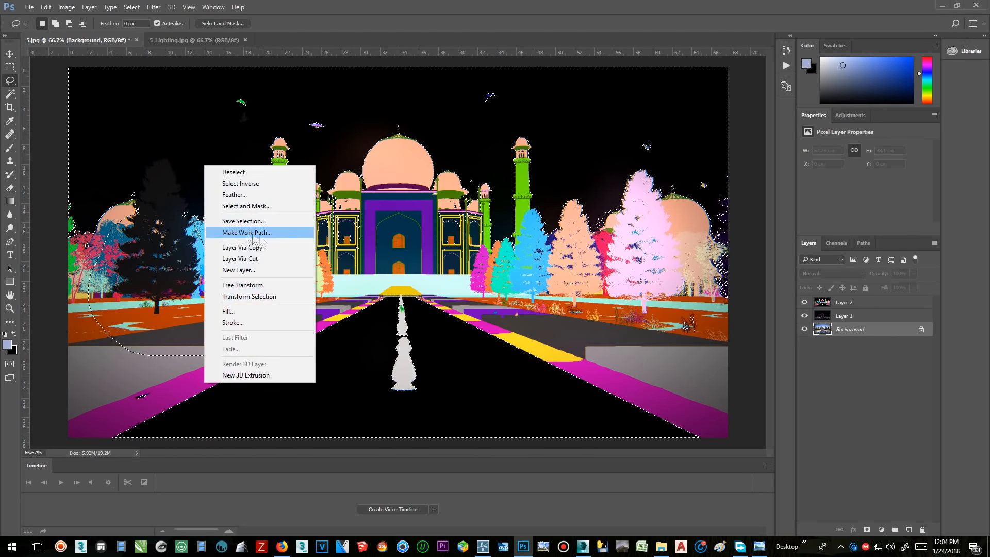
pyautogui.click(242, 183)
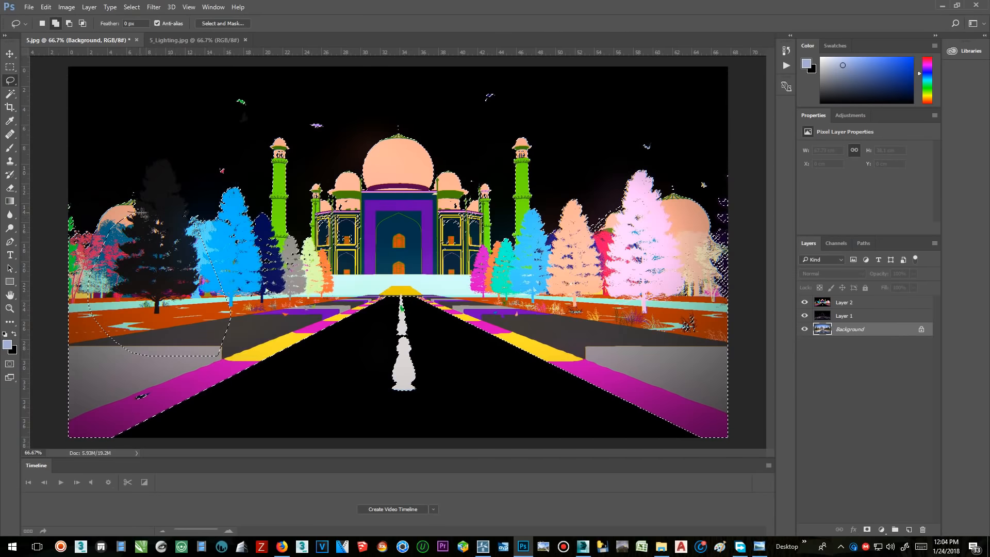
# Step: Add the dark tree, pool, foreground and building gaps to the selection with the Lasso, and copy the selected Background area to a new layer
pyautogui.moveTo(109, 235); pyautogui.dragTo(108, 233)
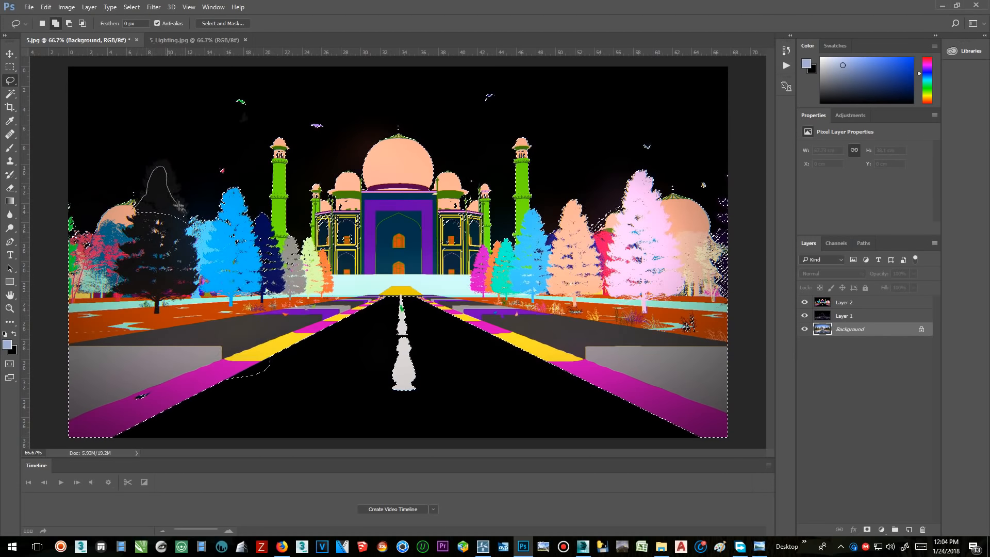
pyautogui.moveTo(400, 282); pyautogui.dragTo(165, 351)
pyautogui.moveTo(90, 409)
pyautogui.mouseDown()
pyautogui.moveTo(98, 453)
pyautogui.moveTo(777, 470)
pyautogui.mouseUp()
pyautogui.moveTo(512, 334); pyautogui.dragTo(508, 330)
pyautogui.moveTo(665, 347); pyautogui.dragTo(633, 329)
pyautogui.moveTo(534, 285); pyautogui.dragTo(701, 336)
pyautogui.moveTo(632, 316); pyautogui.dragTo(614, 318)
pyautogui.moveTo(482, 261); pyautogui.dragTo(483, 224)
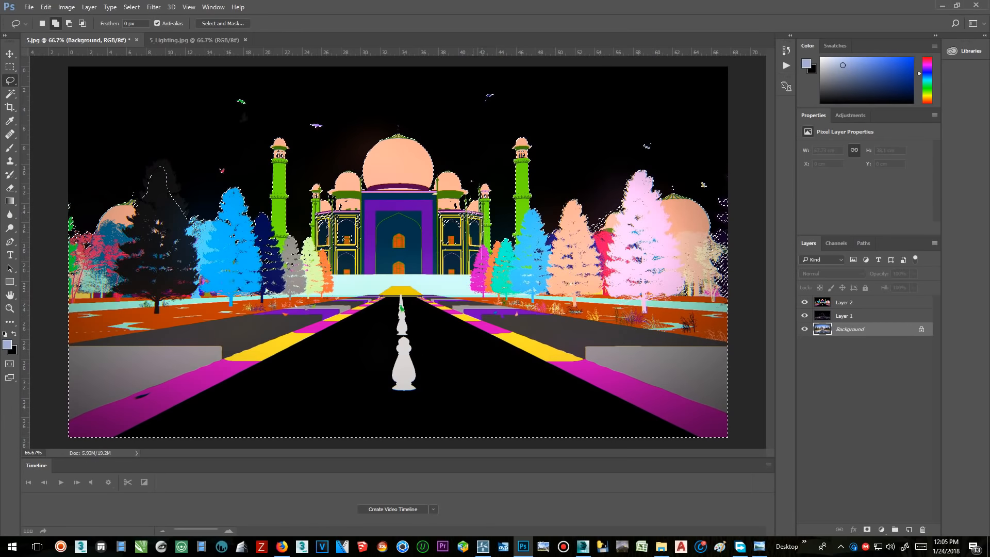
pyautogui.moveTo(459, 283); pyautogui.dragTo(362, 206)
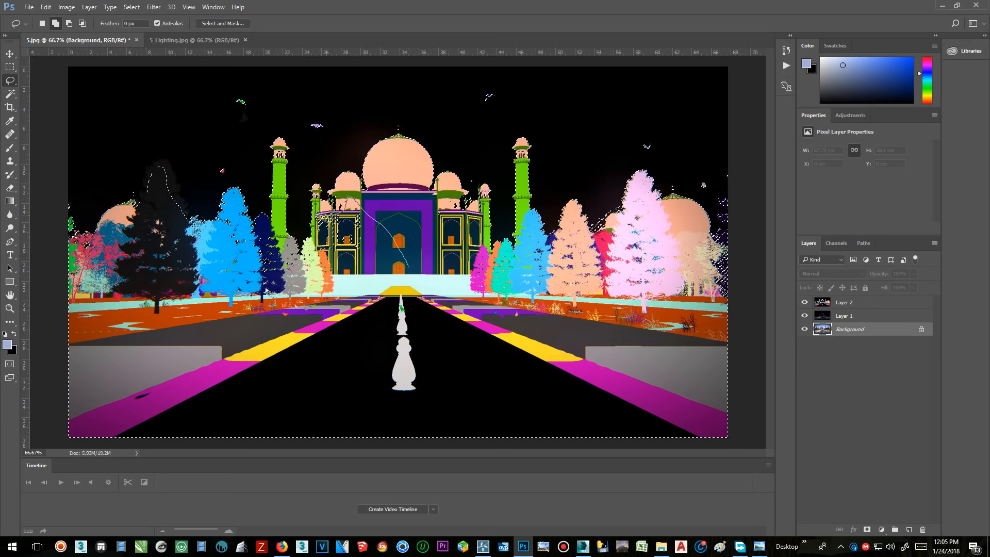
pyautogui.moveTo(325, 269); pyautogui.dragTo(414, 272)
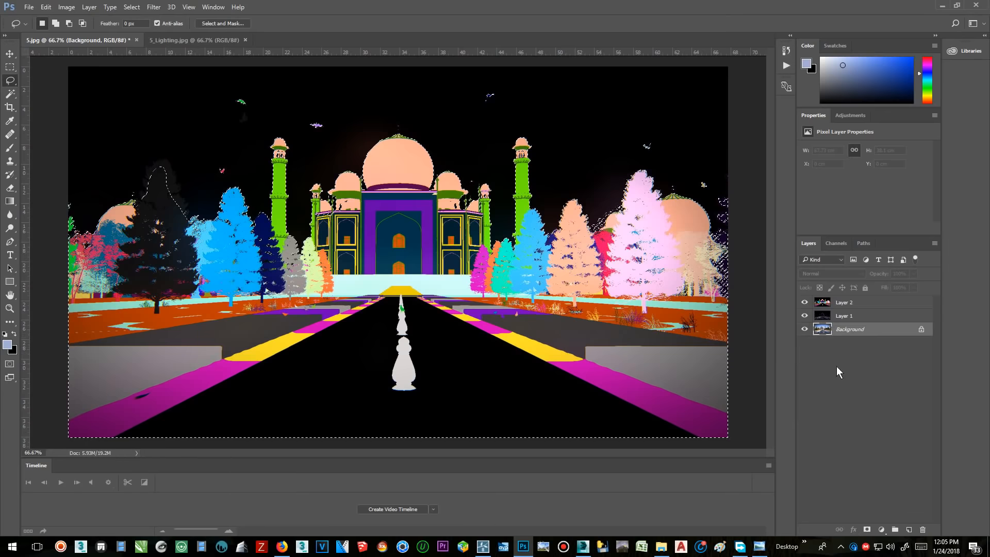
pyautogui.rightClick(483, 291)
pyautogui.click(515, 376)
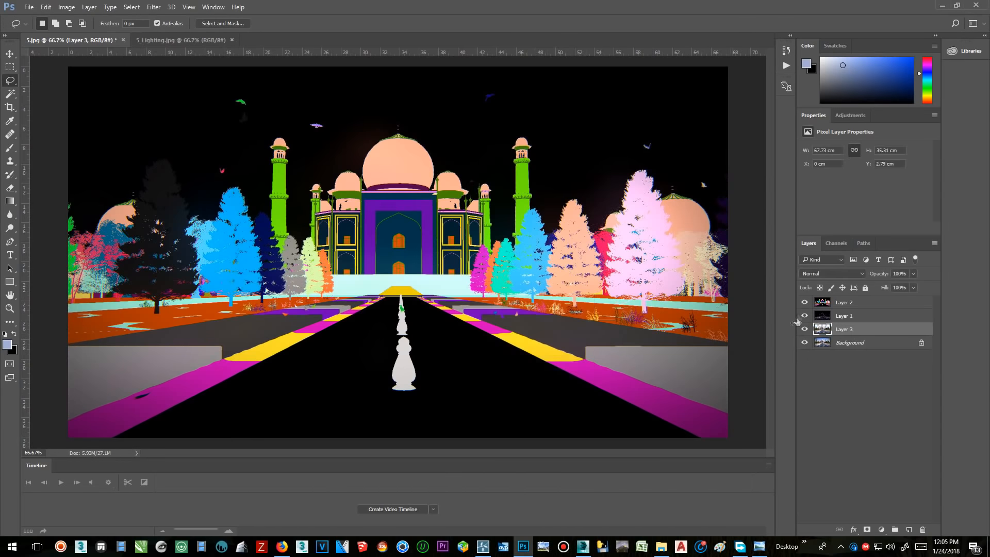
# Step: Hide the material ID layer and convert the Background into a regular layer named Layer 0
pyautogui.click(804, 303)
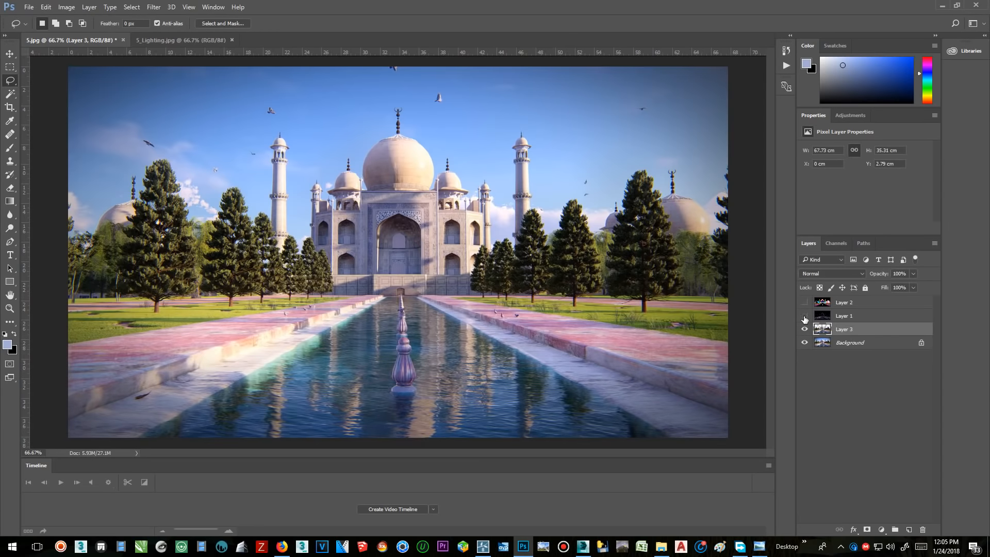
pyautogui.click(804, 342)
pyautogui.click(803, 342)
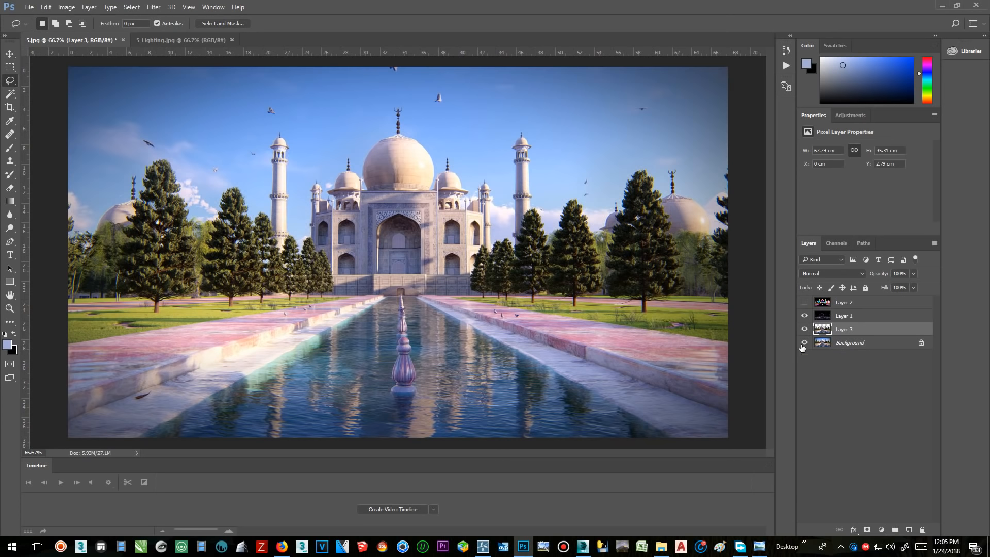
pyautogui.doubleClick(870, 342)
pyautogui.click(749, 176)
# Step: Open the sky photo fp100408-40_2 from the BACKGROUND folder on drive G, copy it into 5.jpg above Layer 0, and close its document
pyautogui.click(23, 11)
pyautogui.click(36, 30)
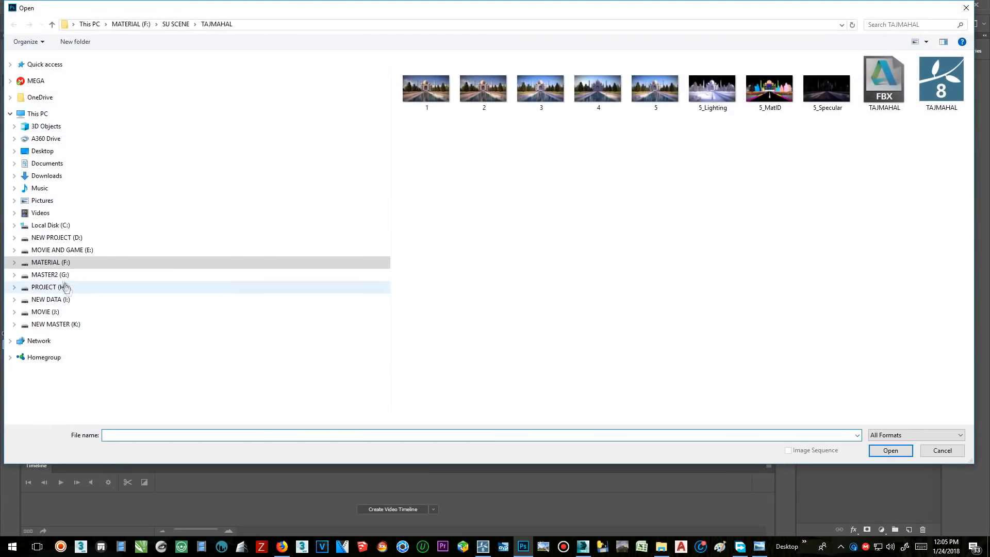
pyautogui.click(51, 274)
pyautogui.doubleClick(485, 168)
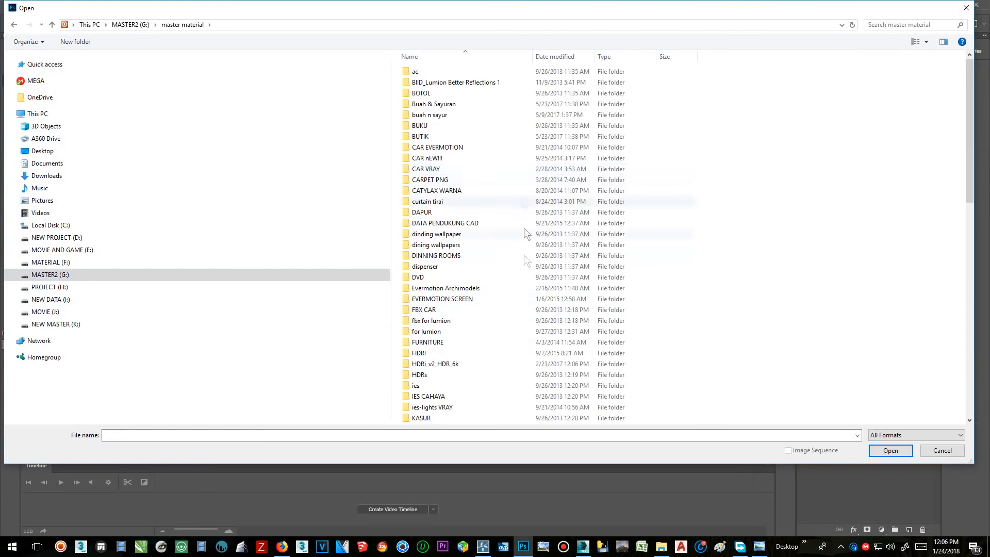
pyautogui.scroll(-16, 520, 337)
pyautogui.doubleClick(457, 275)
pyautogui.doubleClick(456, 116)
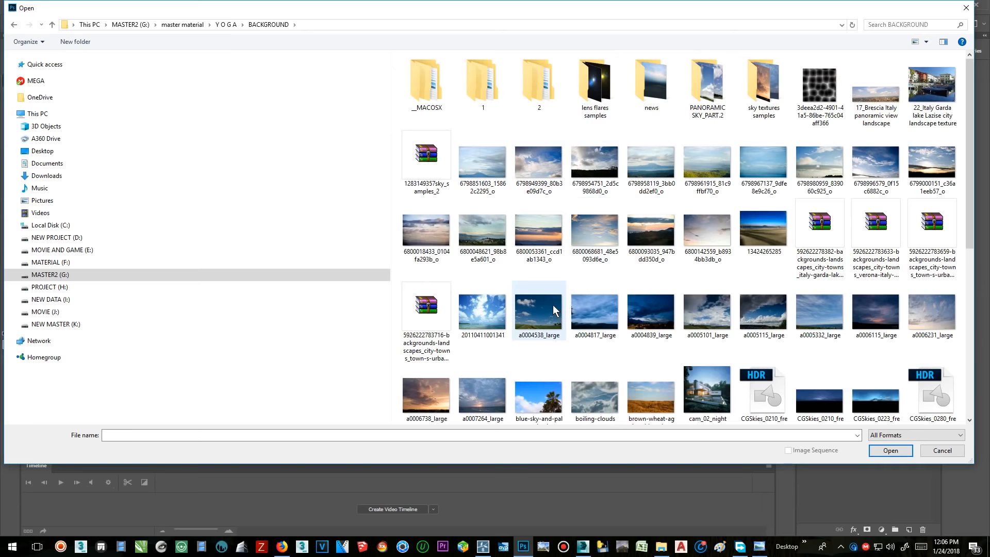
pyautogui.scroll(-3, 588, 297)
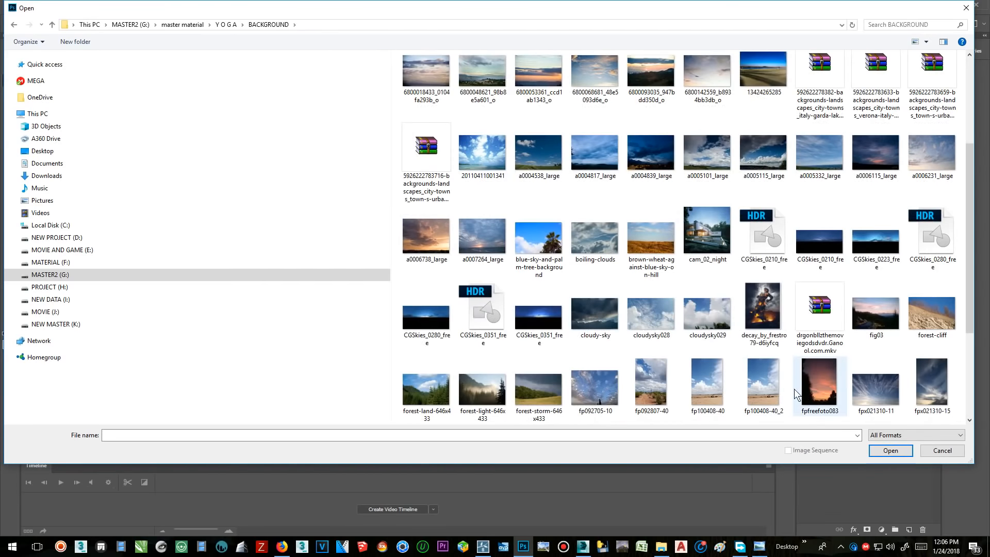
pyautogui.scroll(-3, 812, 401)
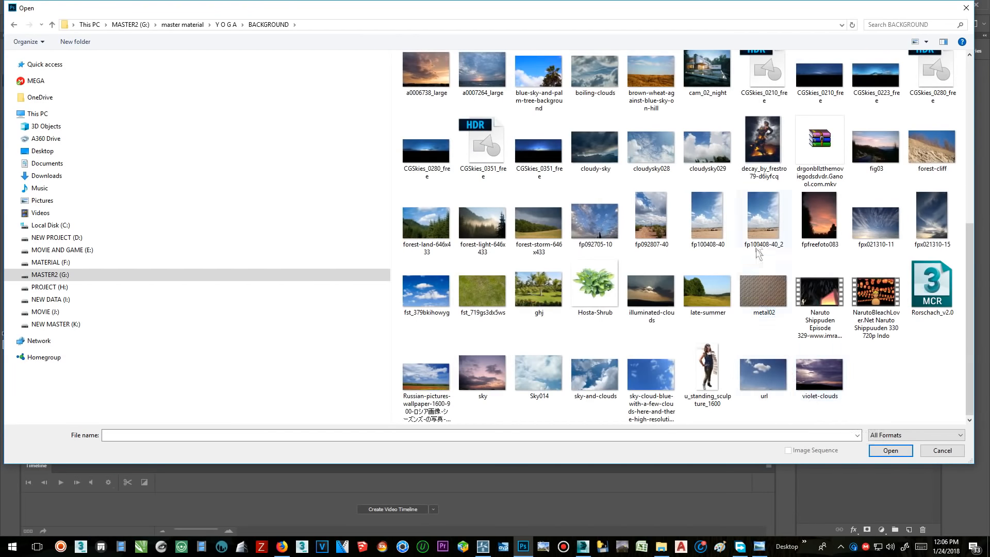
pyautogui.click(740, 223)
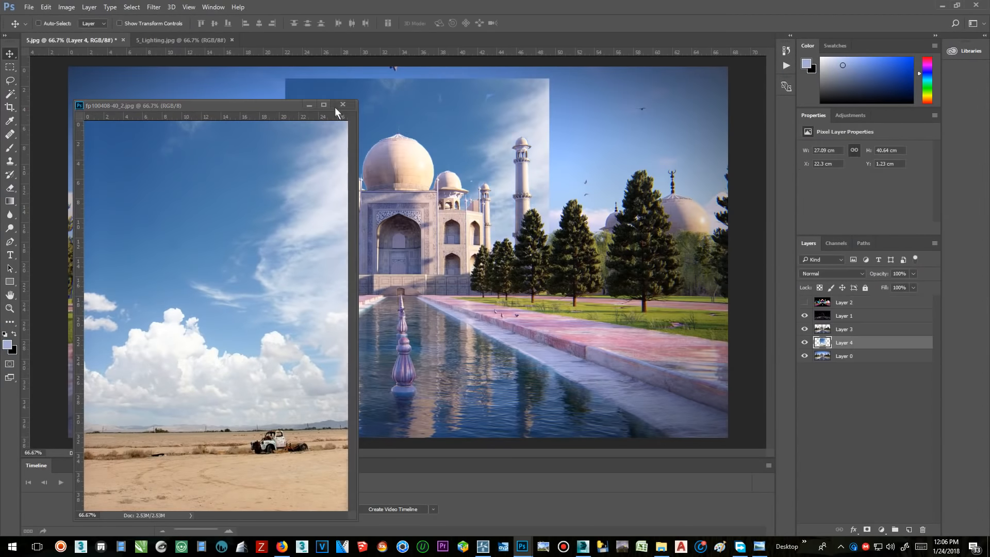
pyautogui.click(336, 106)
# Step: Stretch and position the sky layer to cover the whole canvas, about 73 cm wide and 55 cm high
pyautogui.moveTo(449, 111); pyautogui.dragTo(667, 96)
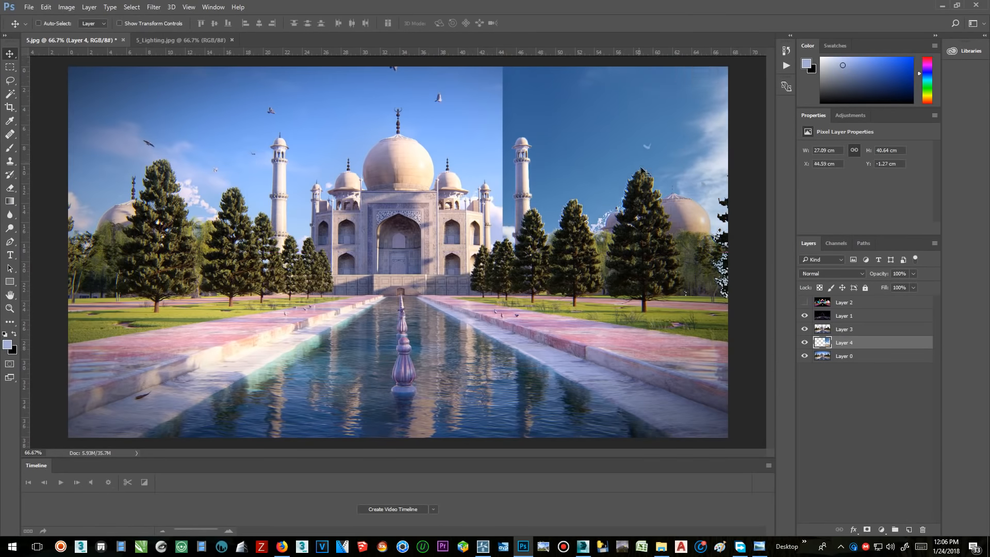
pyautogui.hotkey('ctrl', 't')
pyautogui.moveTo(502, 255); pyautogui.dragTo(54, 213)
pyautogui.hotkey('ctrl', '-')
pyautogui.hotkey('ctrl', '-')
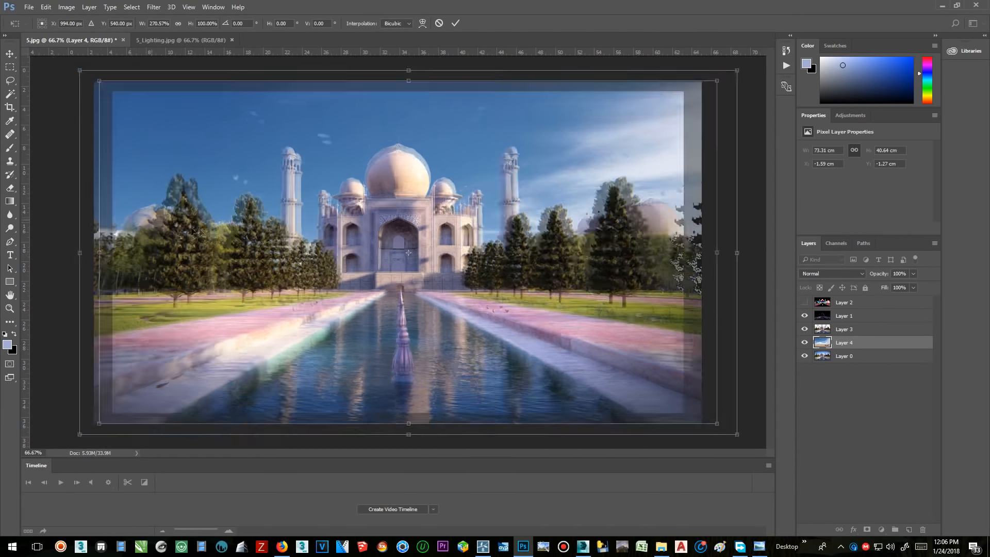
pyautogui.moveTo(400, 346); pyautogui.dragTo(403, 289)
pyautogui.moveTo(404, 153); pyautogui.dragTo(411, 46)
pyautogui.moveTo(404, 290); pyautogui.dragTo(410, 322)
pyautogui.press('Return')
pyautogui.hotkey('ctrl', '+')
pyautogui.hotkey('ctrl', '+')
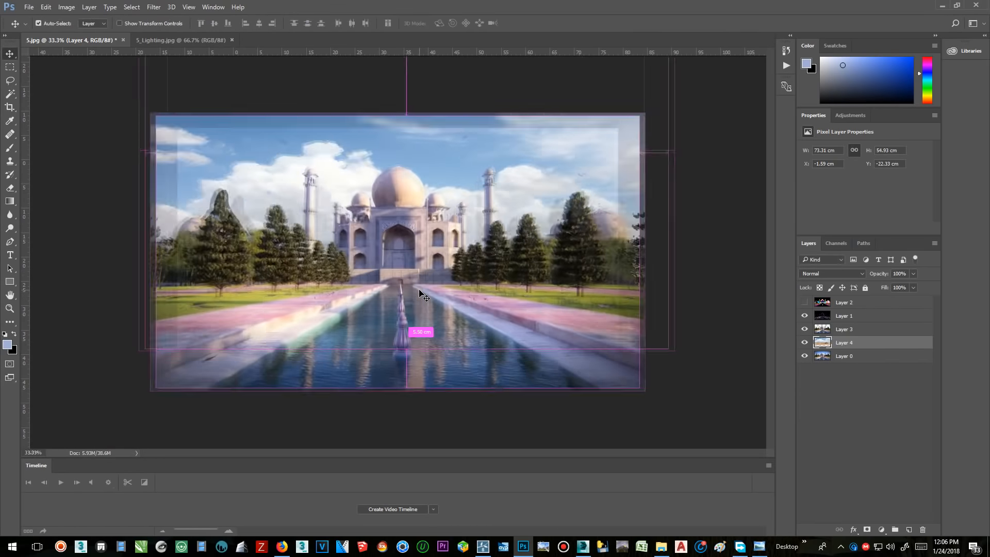
# Step: Set the sky layer's fill to 9% and reposition it behind the building
pyautogui.click(913, 287)
pyautogui.moveTo(913, 301); pyautogui.dragTo(870, 302)
pyautogui.moveTo(474, 120); pyautogui.dragTo(501, 231)
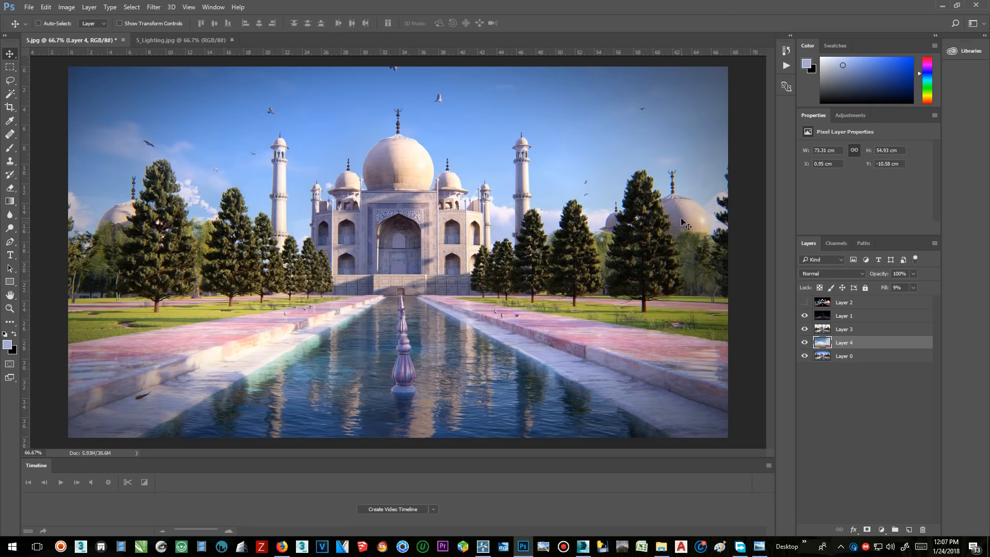
# Step: Hide the sky layer and duplicate Layer 0
pyautogui.click(804, 342)
pyautogui.click(863, 360)
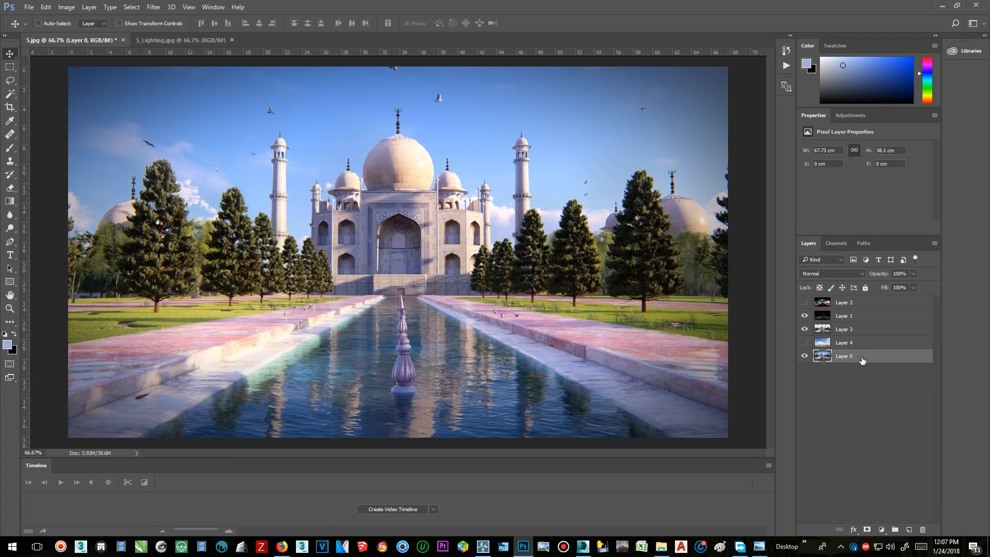
pyautogui.moveTo(874, 361); pyautogui.dragTo(908, 530)
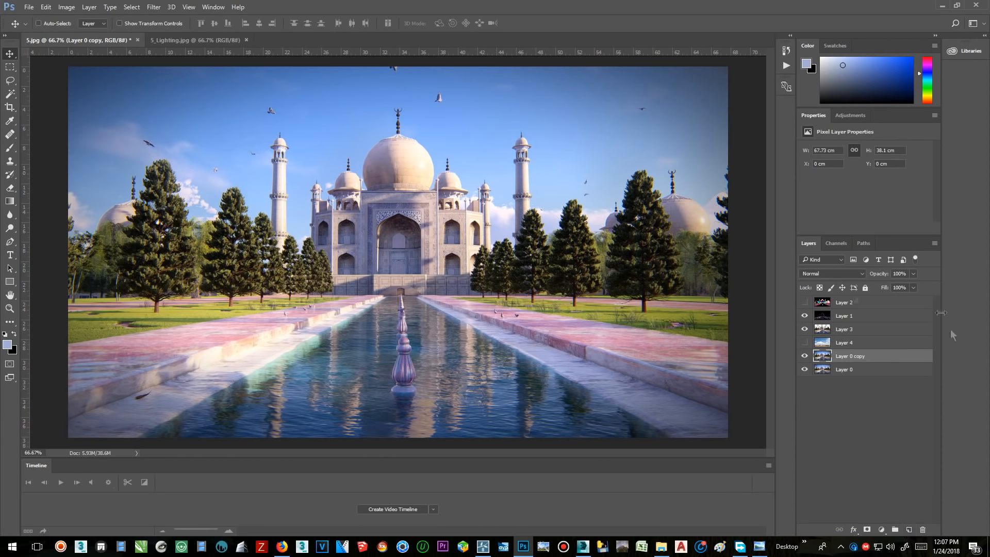
# Step: Merge duplicates of the layers from Layer 0 copy up to Layer 1 into one layer, and move the material ID layer to the bottom
pyautogui.keyDown('shift'); pyautogui.click(876, 316); pyautogui.keyUp('shift')
pyautogui.moveTo(879, 357); pyautogui.dragTo(908, 529)
pyautogui.rightClick(894, 359)
pyautogui.click(784, 374)
pyautogui.moveTo(845, 303); pyautogui.dragTo(846, 389)
pyautogui.click(876, 303)
# Step: Open the merged layer in the Camera Raw filter and set automatic tone, temperature +3 and tint +6
pyautogui.click(154, 7)
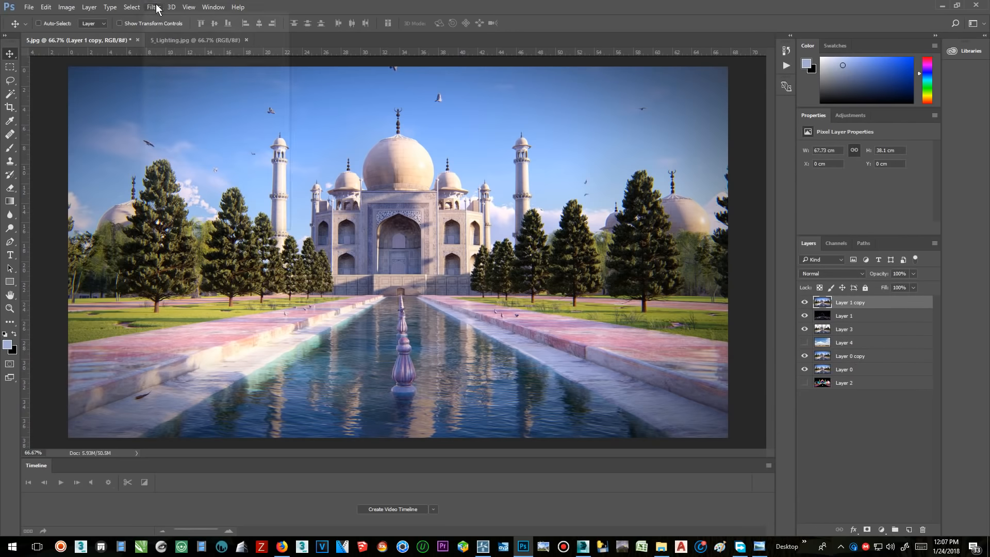
pyautogui.click(180, 66)
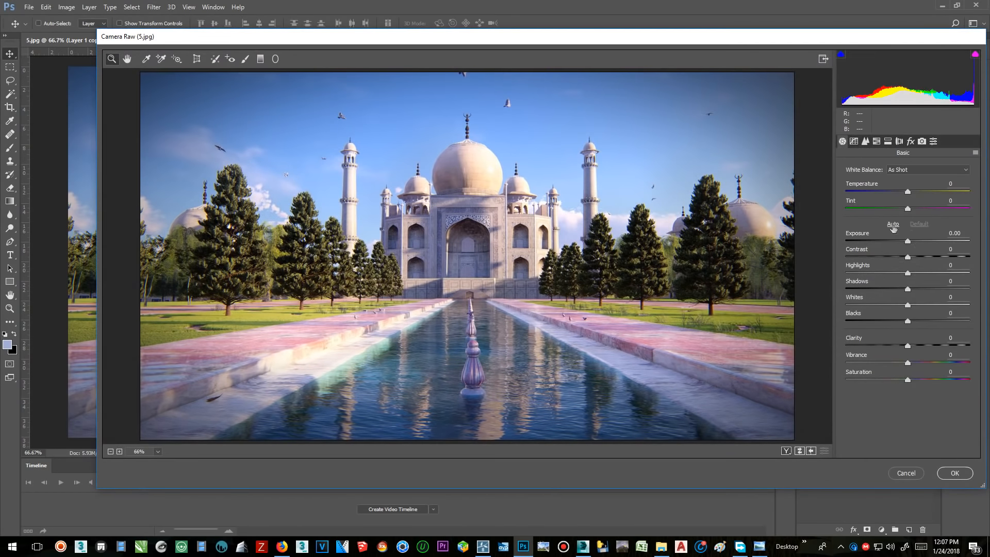
pyautogui.click(893, 224)
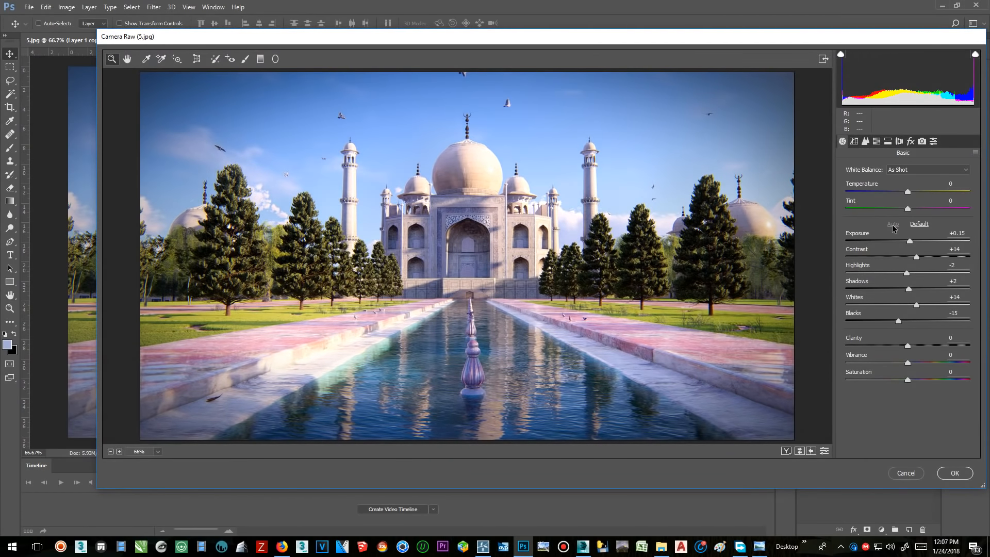
pyautogui.click(923, 170)
pyautogui.click(905, 181)
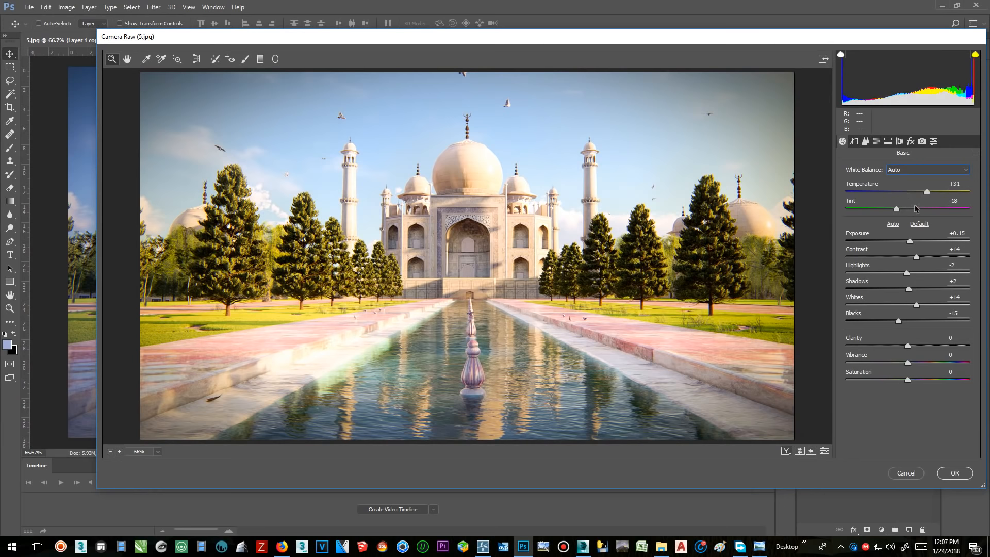
pyautogui.moveTo(926, 192); pyautogui.dragTo(911, 210)
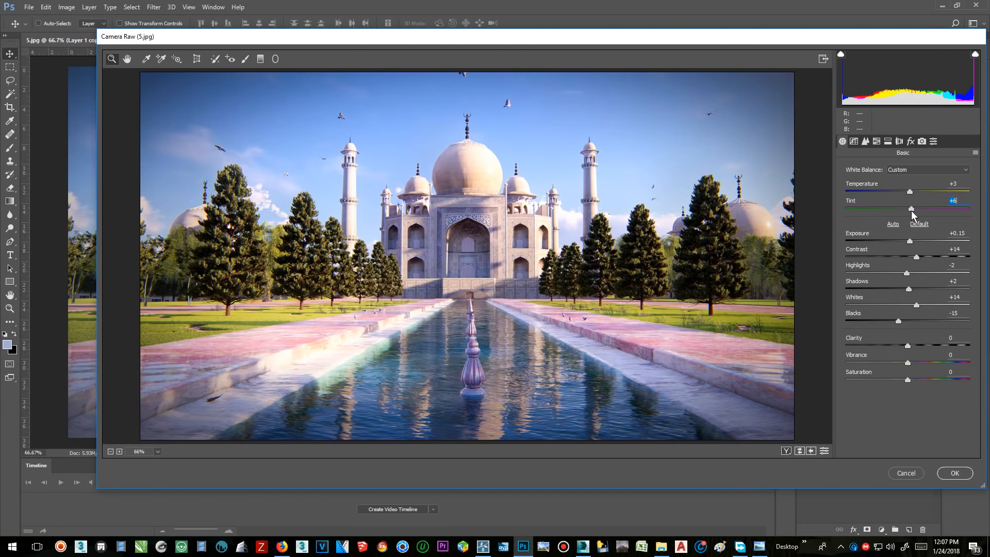
# Step: Set sharpening to 54 and the hues to Reds -9, Oranges +3, Yellows -6, Greens -16, Blues +4, Purples -13 and Magentas -2
pyautogui.click(865, 142)
pyautogui.moveTo(859, 187); pyautogui.dragTo(938, 193)
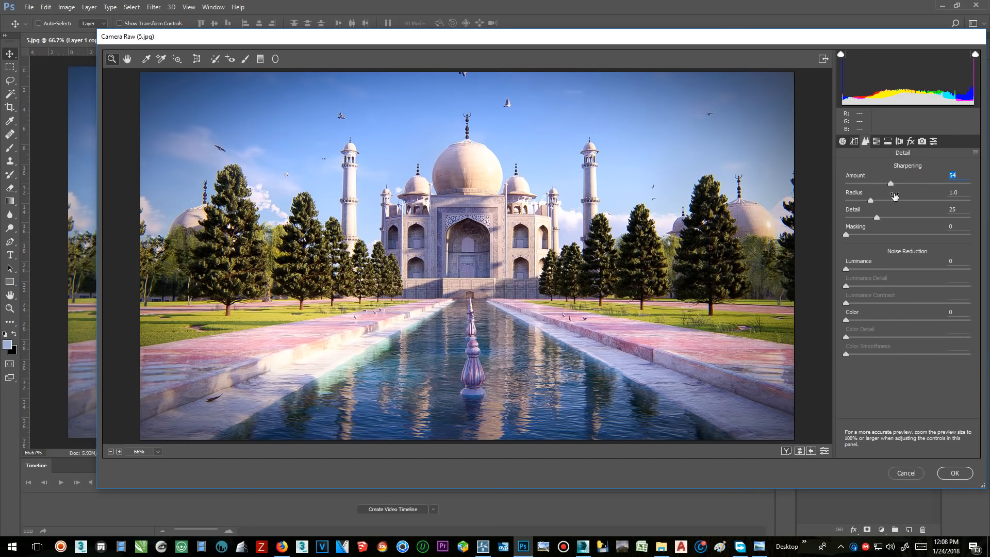
pyautogui.click(881, 143)
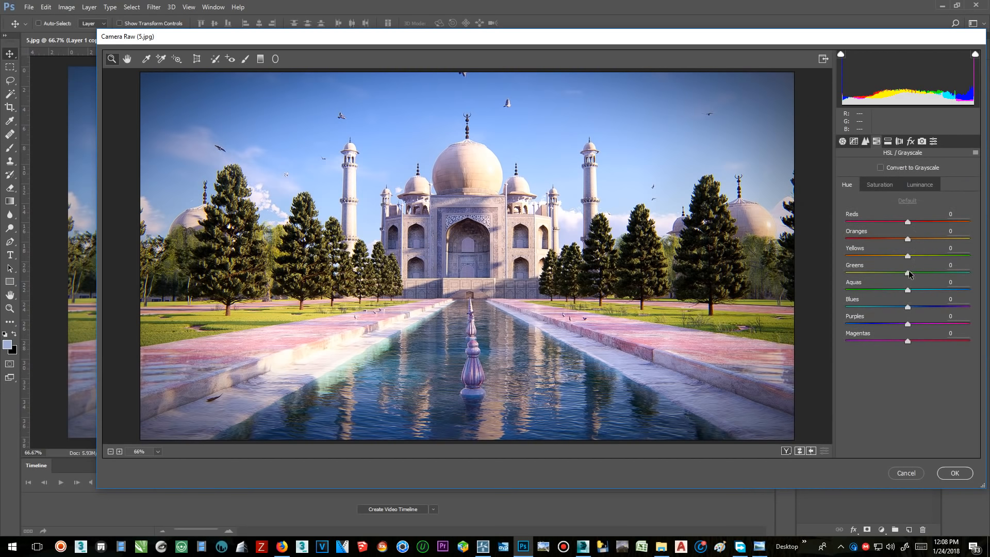
pyautogui.moveTo(907, 273); pyautogui.dragTo(902, 243)
pyautogui.moveTo(907, 308)
pyautogui.mouseDown()
pyautogui.moveTo(876, 308)
pyautogui.moveTo(933, 307)
pyautogui.moveTo(889, 309)
pyautogui.moveTo(912, 313)
pyautogui.moveTo(916, 327)
pyautogui.moveTo(937, 335)
pyautogui.moveTo(879, 342)
pyautogui.moveTo(911, 342)
pyautogui.moveTo(894, 313)
pyautogui.moveTo(911, 314)
pyautogui.mouseUp()
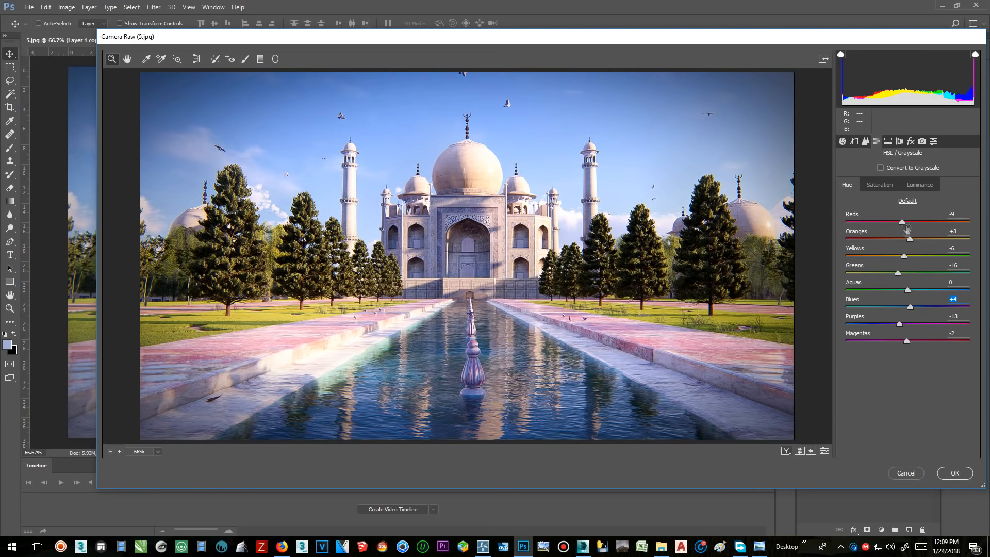
pyautogui.moveTo(907, 291)
pyautogui.mouseDown()
pyautogui.moveTo(871, 294)
pyautogui.moveTo(902, 294)
pyautogui.moveTo(897, 307)
pyautogui.moveTo(911, 308)
pyautogui.mouseUp()
# Step: Adjust the parametric tone curve to Lights -3, Darks -4 and Shadows -5
pyautogui.click(879, 184)
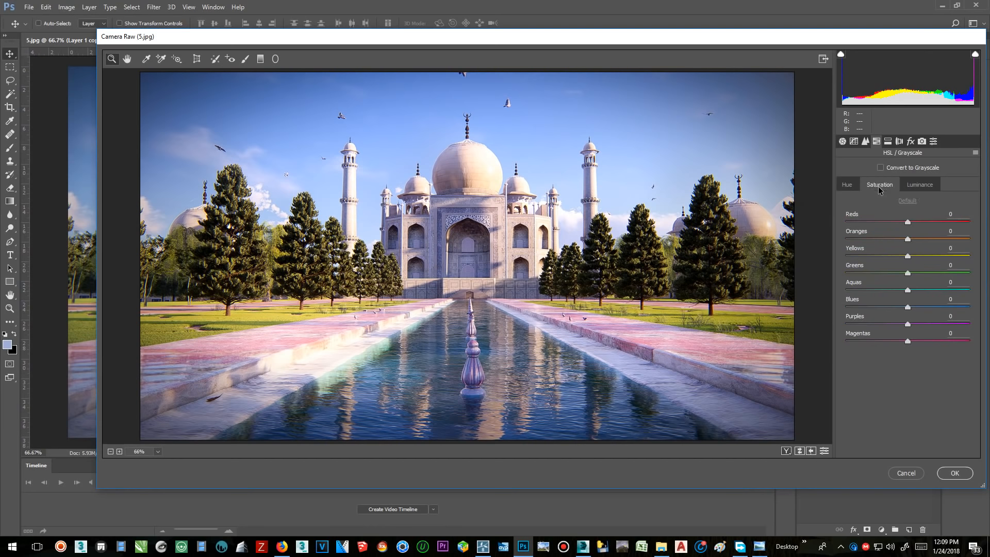
pyautogui.click(888, 142)
pyautogui.click(899, 141)
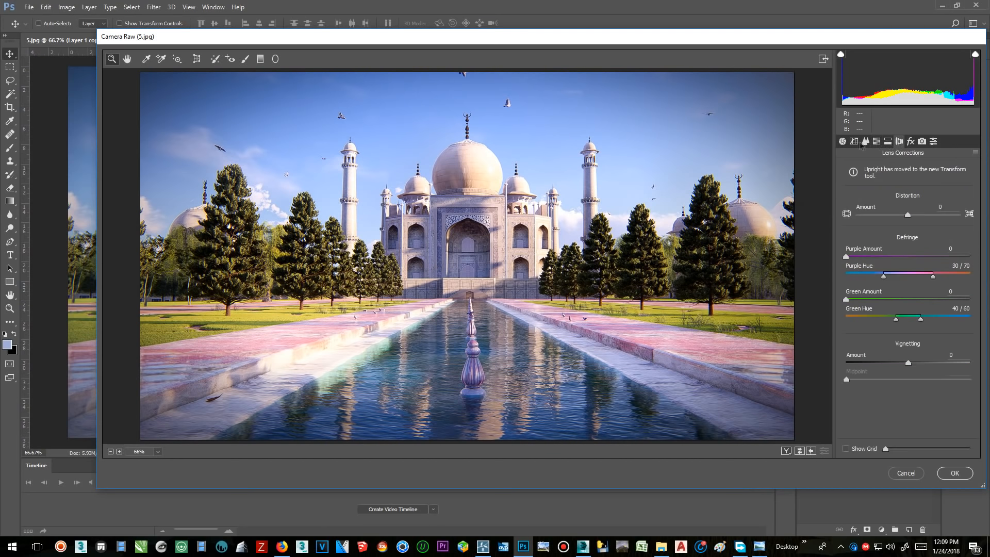
pyautogui.click(853, 141)
pyautogui.moveTo(907, 351)
pyautogui.mouseDown()
pyautogui.moveTo(923, 349)
pyautogui.moveTo(887, 370)
pyautogui.moveTo(907, 369)
pyautogui.moveTo(887, 369)
pyautogui.moveTo(905, 370)
pyautogui.mouseUp()
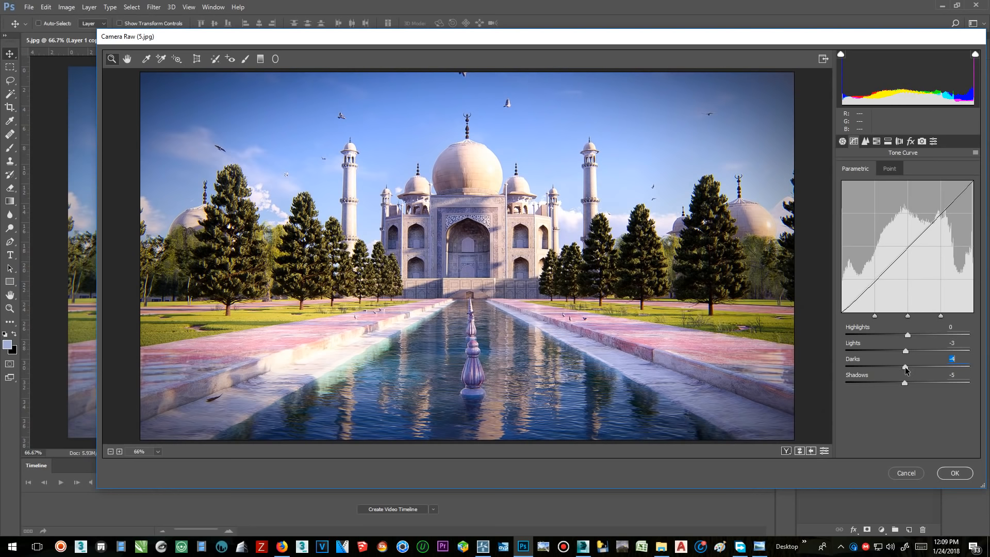
# Step: Darken the image edges slightly with a negative lens vignetting amount and apply the Camera Raw adjustments
pyautogui.click(865, 140)
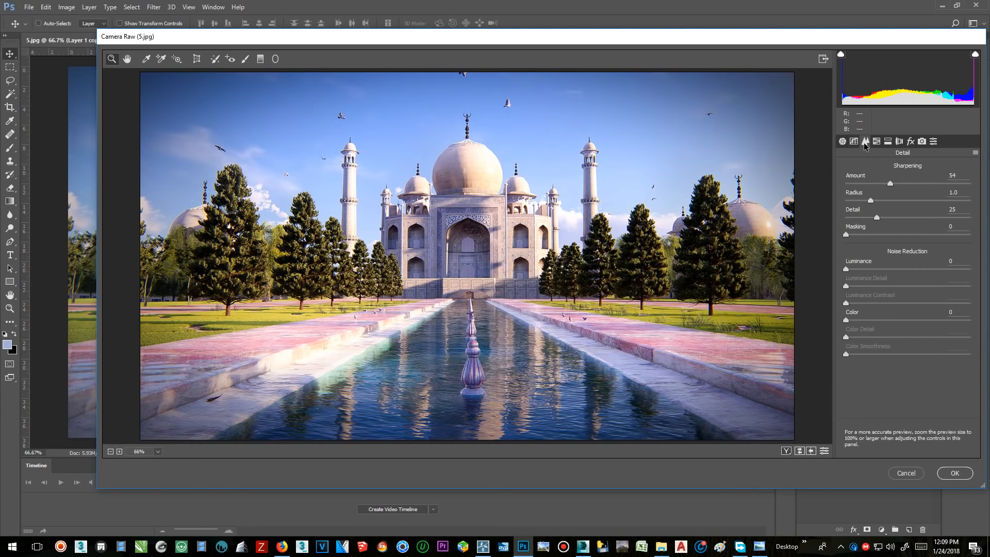
pyautogui.click(899, 141)
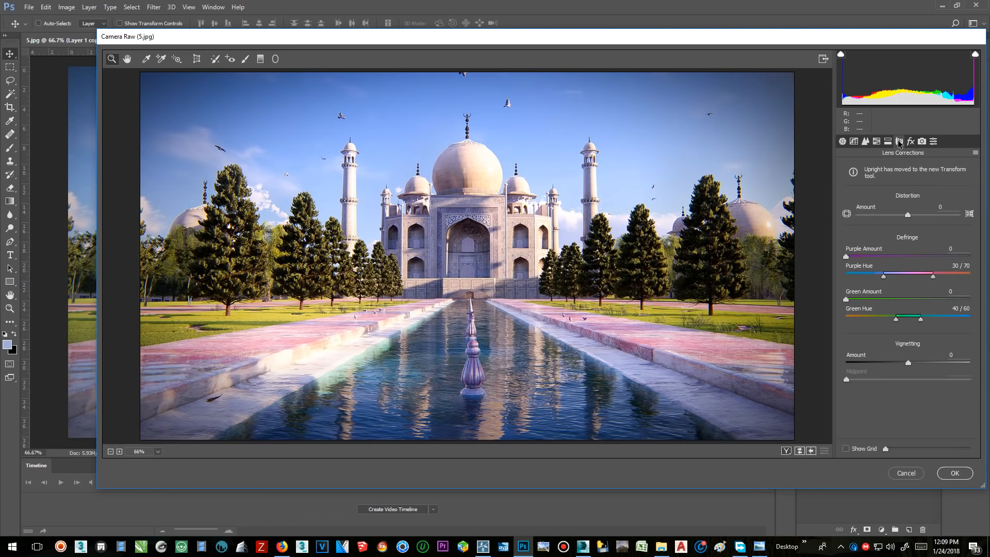
pyautogui.moveTo(908, 362)
pyautogui.mouseDown()
pyautogui.moveTo(882, 363)
pyautogui.moveTo(911, 364)
pyautogui.moveTo(903, 364)
pyautogui.mouseUp()
pyautogui.click(954, 473)
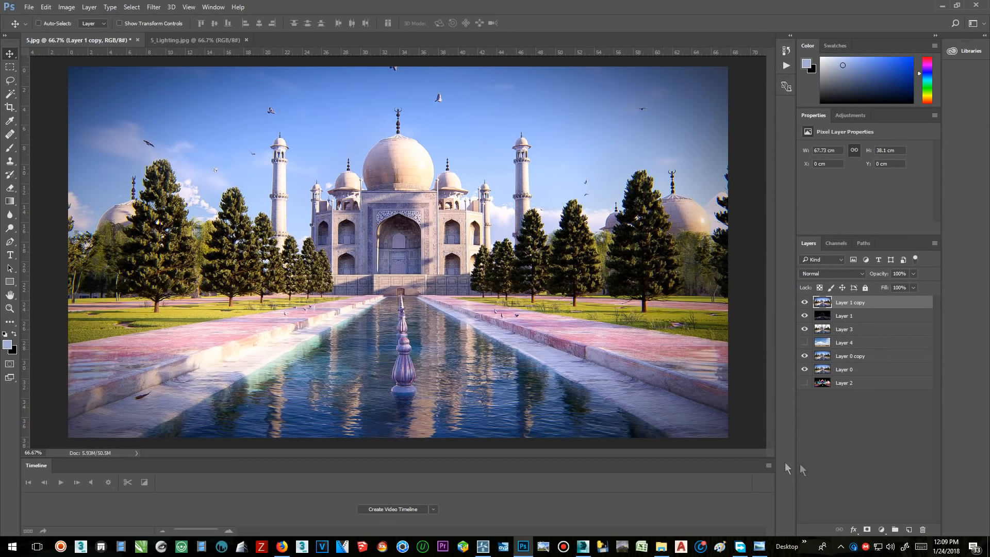
# Step: Add a Color Balance adjustment layer, shift the midtones towards yellow, and set the highlights to Cyan-Red -9 and Magenta-Green -13
pyautogui.click(881, 529)
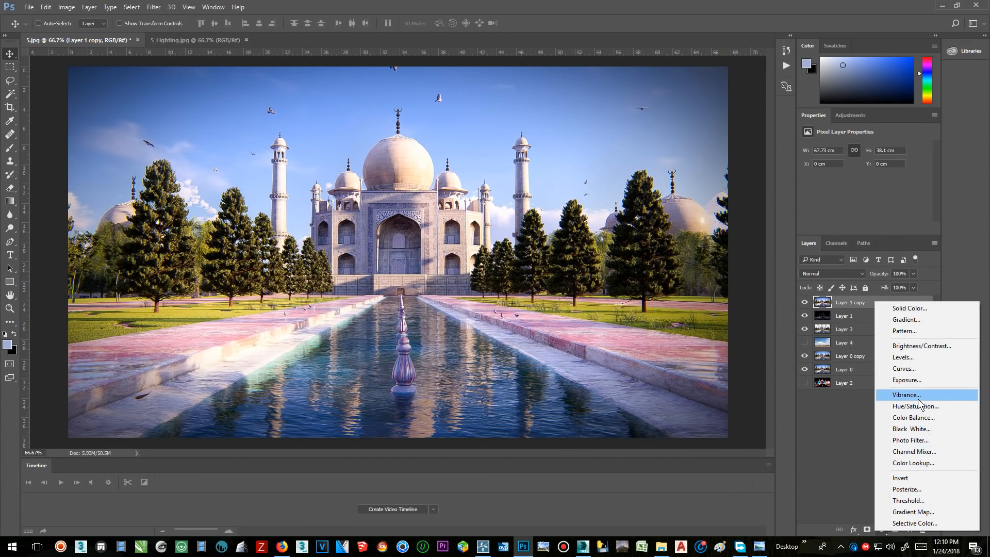
pyautogui.click(923, 417)
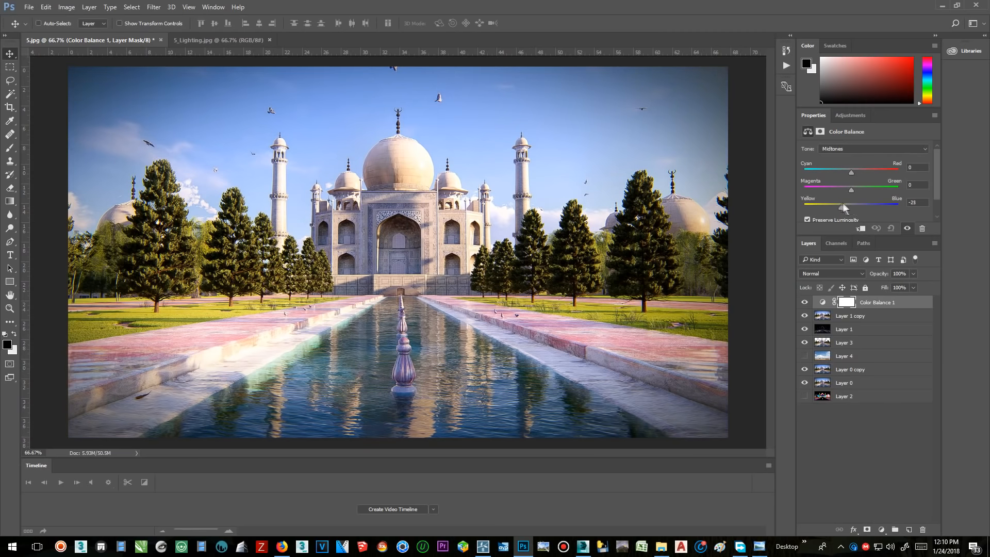
pyautogui.moveTo(850, 204); pyautogui.dragTo(844, 169)
pyautogui.click(860, 151)
pyautogui.click(863, 168)
# Step: Add a Photo Filter adjustment layer above the color balance with a custom turquoise color at 25% density
pyautogui.click(881, 530)
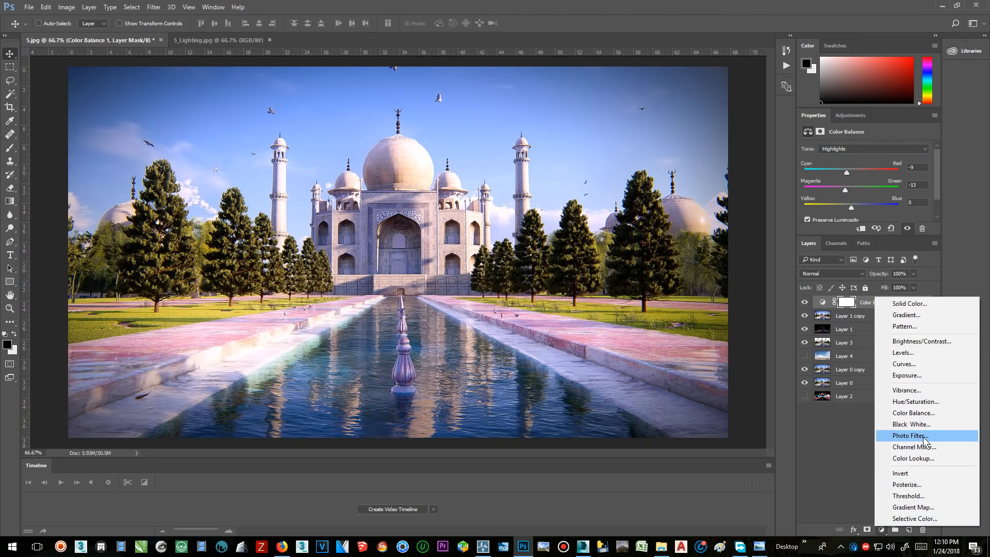
pyautogui.click(897, 435)
pyautogui.click(834, 164)
pyautogui.click(501, 209)
pyautogui.moveTo(522, 120); pyautogui.dragTo(875, 195)
pyautogui.moveTo(833, 222)
pyautogui.mouseDown()
pyautogui.moveTo(721, 217)
pyautogui.moveTo(802, 223)
pyautogui.moveTo(792, 222)
pyautogui.mouseUp()
pyautogui.click(936, 210)
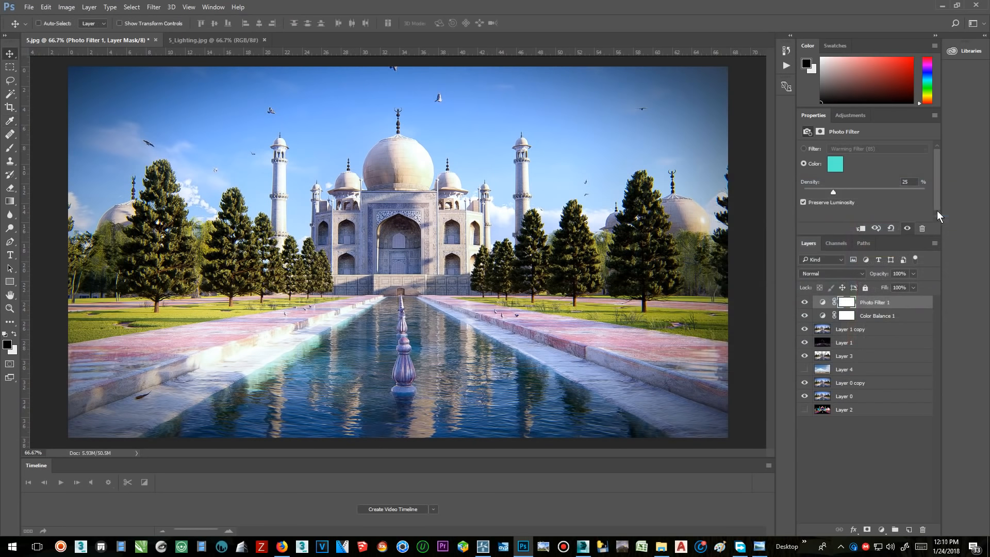
# Step: Compare the image with and without the photo filter and set that layer's fill to 32%
pyautogui.click(805, 303)
pyautogui.click(913, 288)
pyautogui.moveTo(887, 302); pyautogui.dragTo(880, 301)
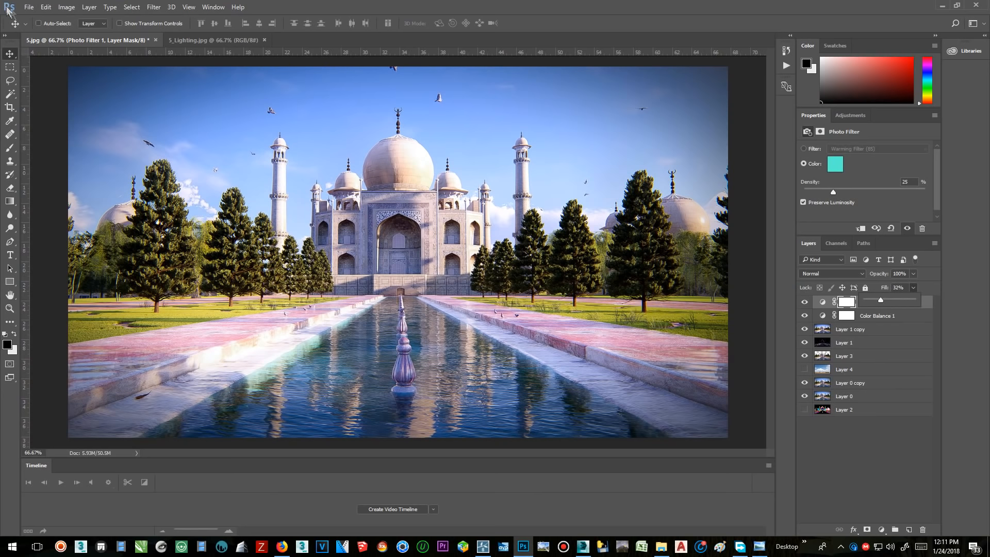
# Step: Save a JPEG copy of the composite as 5 FINAL in the TAJMAHAL folder, accepting the JPEG options
pyautogui.click(29, 7)
pyautogui.click(56, 114)
pyautogui.click(162, 428)
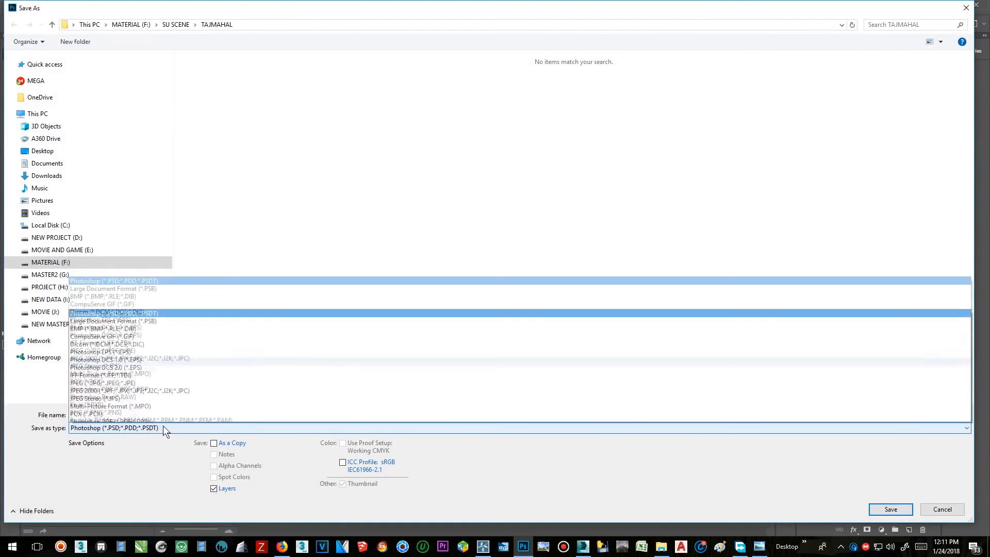
pyautogui.click(165, 325)
pyautogui.click(100, 415)
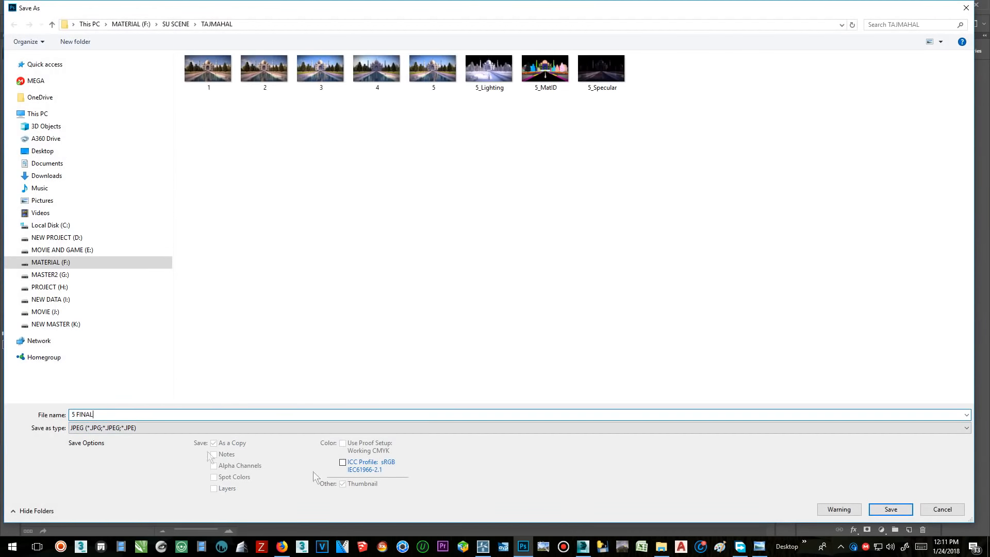
pyautogui.click(890, 509)
pyautogui.click(726, 148)
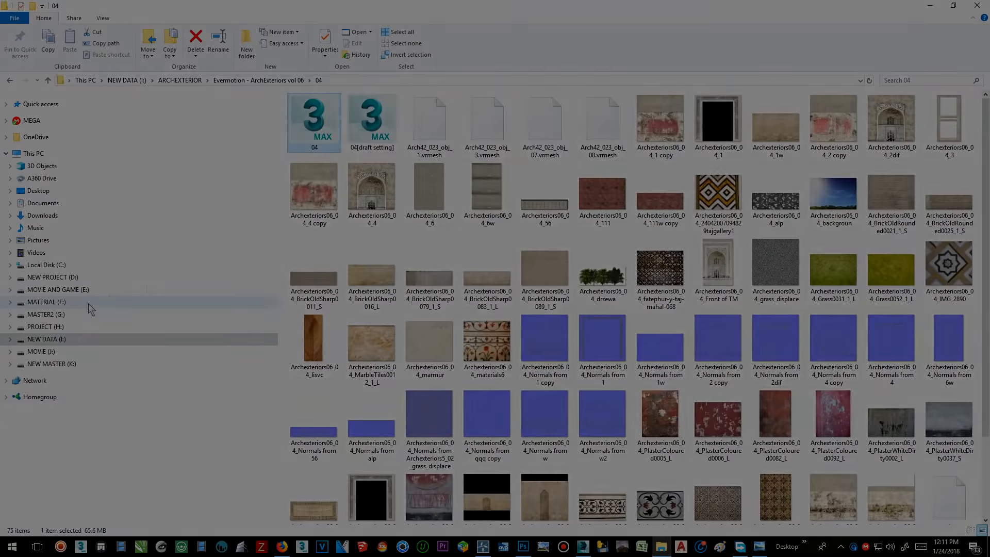
# Step: Switch to File Explorer and open the MATERIAL (F:) drive
pyautogui.click(88, 303)
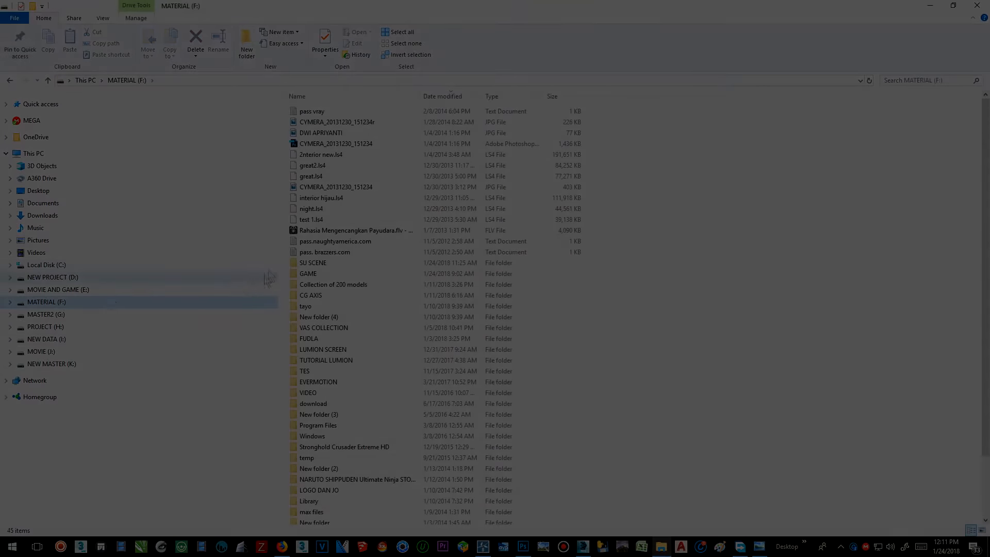